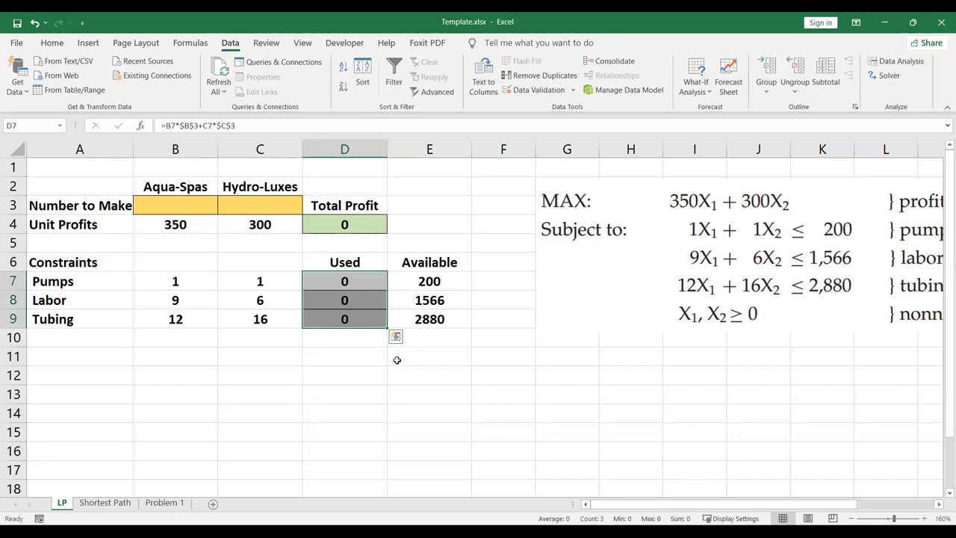
# Clear the formulas from the Used cells D7:D9 and from the Total Profit cell D4.
pyautogui.press('Delete')
pyautogui.click(367, 232)
pyautogui.press('Delete')
pyautogui.click(378, 372)
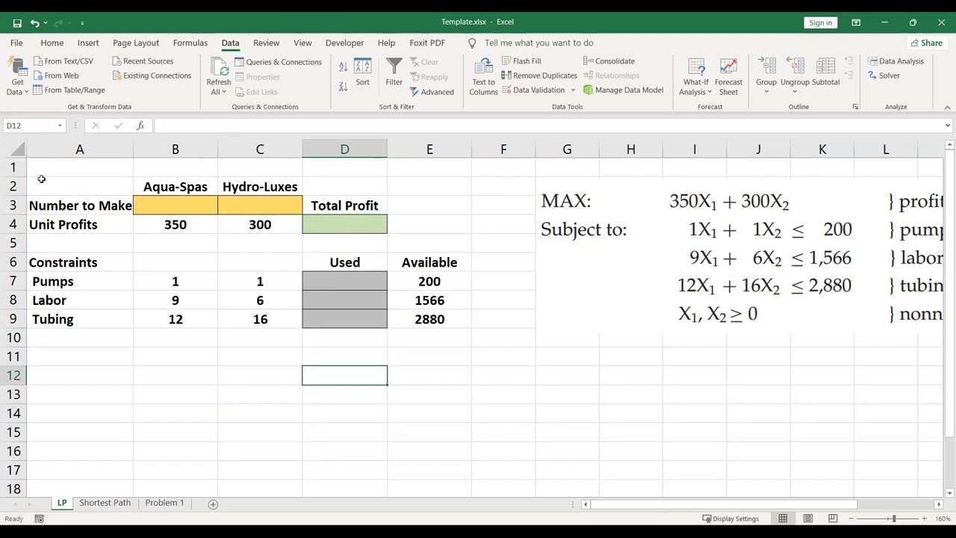
pyautogui.moveTo(43, 185); pyautogui.dragTo(369, 224)
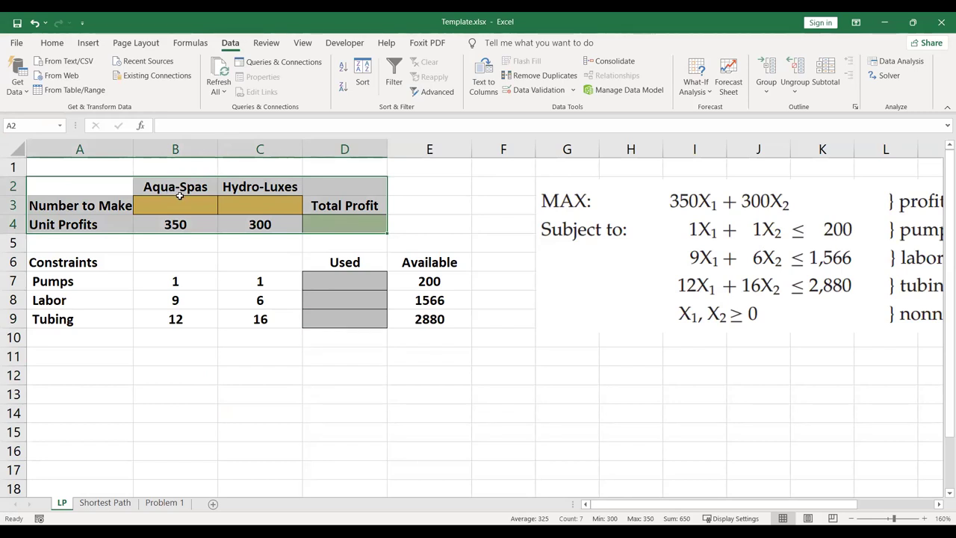
pyautogui.click(192, 209)
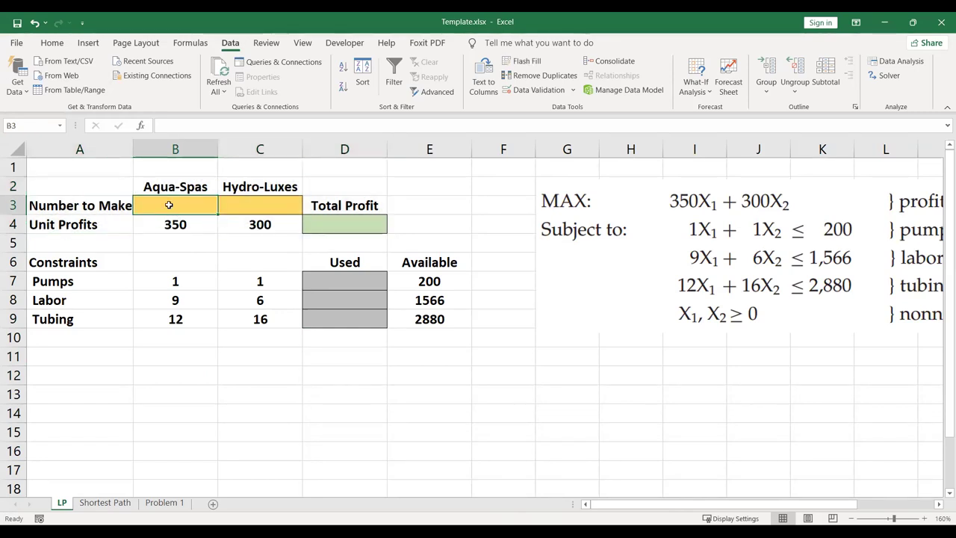
pyautogui.moveTo(168, 205); pyautogui.dragTo(250, 207)
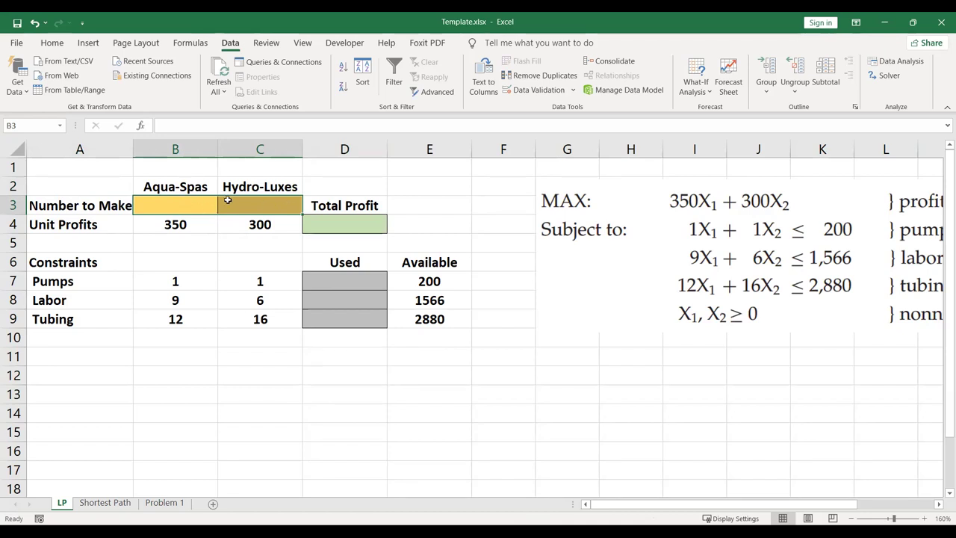
pyautogui.click(177, 207)
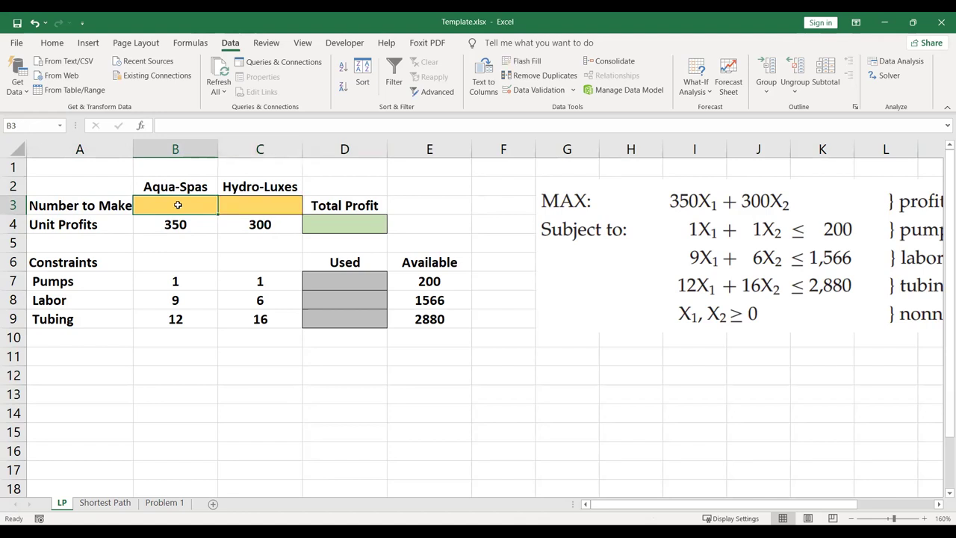
pyautogui.click(260, 199)
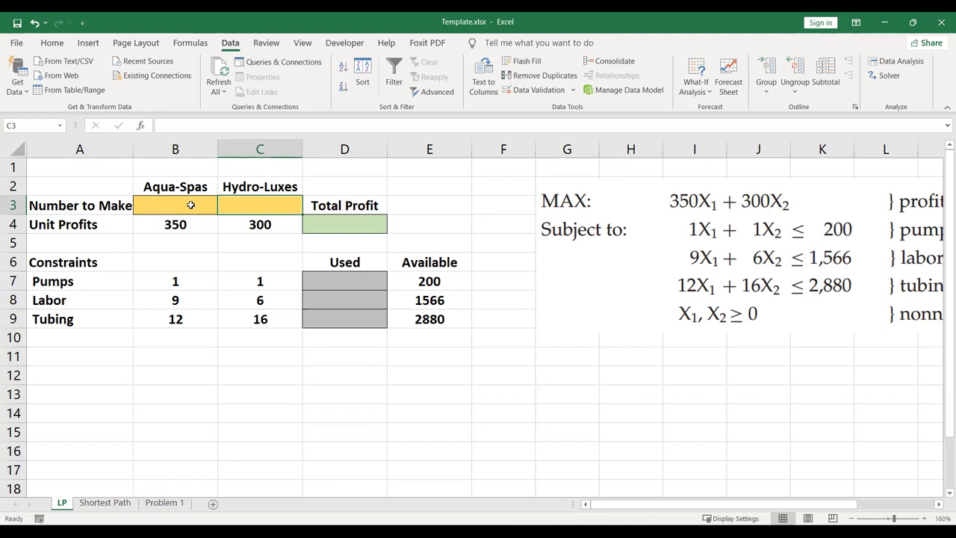
# Enter the Total Profit formula =B4*B3+C4*C3 in cell D4.
pyautogui.click(351, 222)
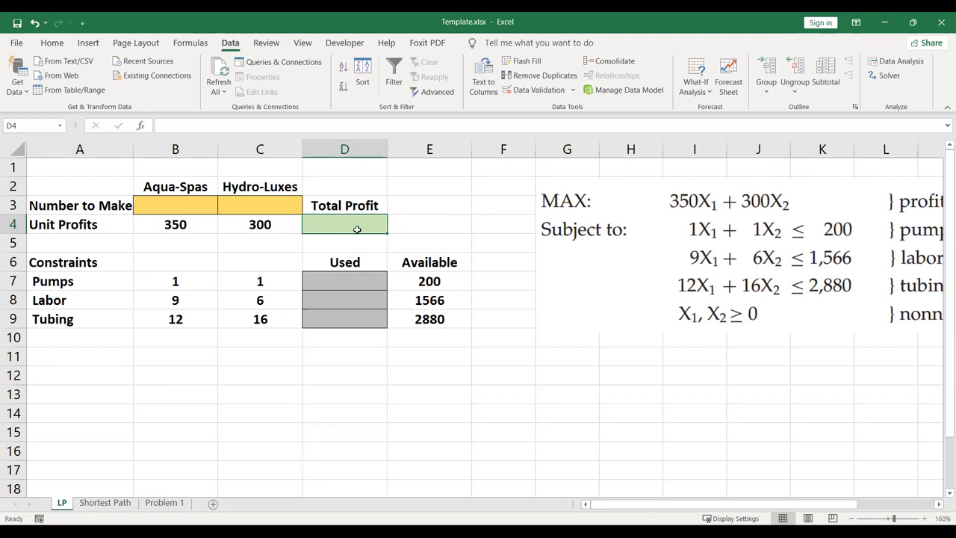
pyautogui.write('=')
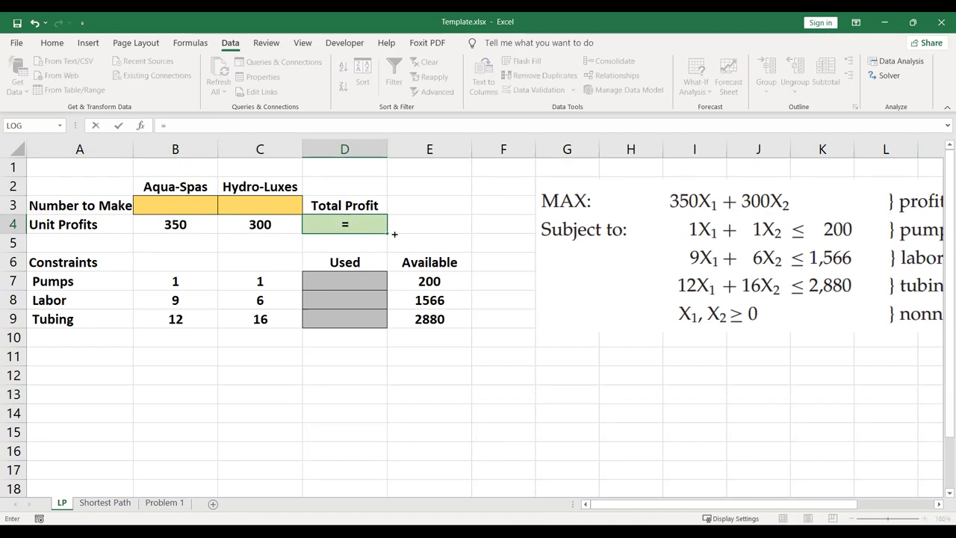
pyautogui.click(181, 224)
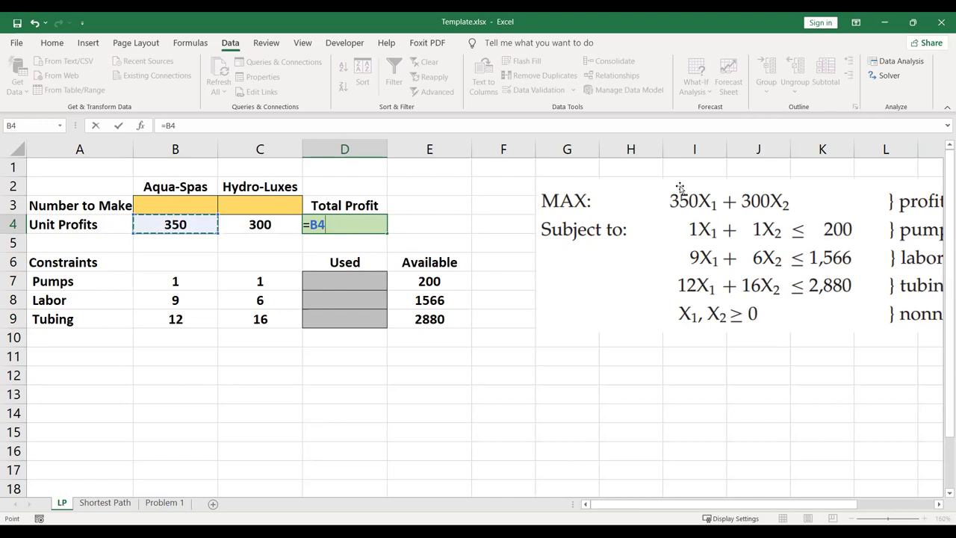
pyautogui.write('*')
pyautogui.click(203, 205)
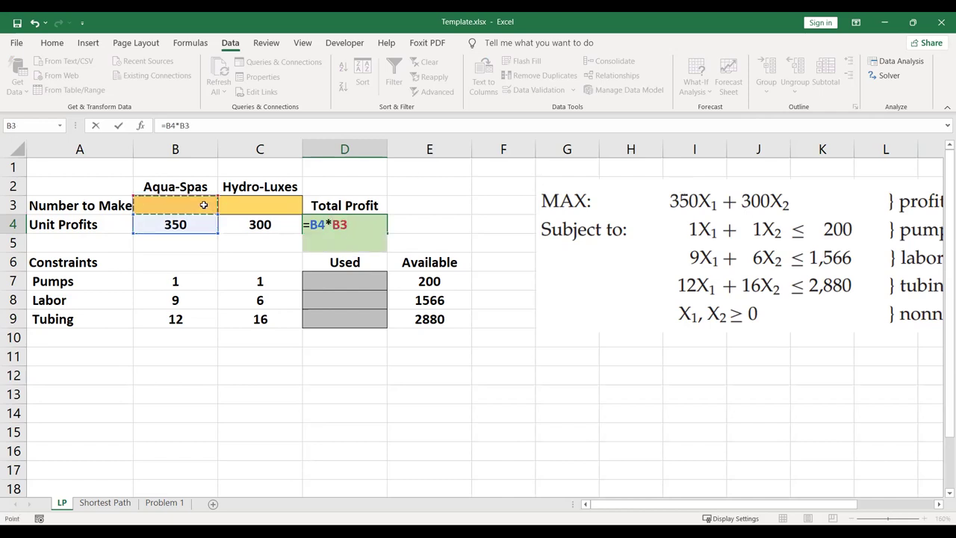
pyautogui.write('+')
pyautogui.click(278, 225)
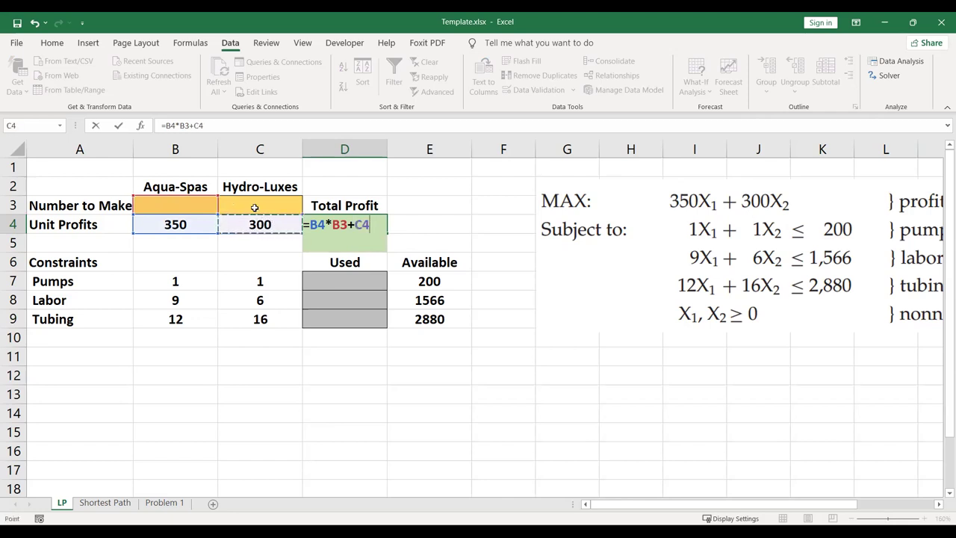
pyautogui.write('*')
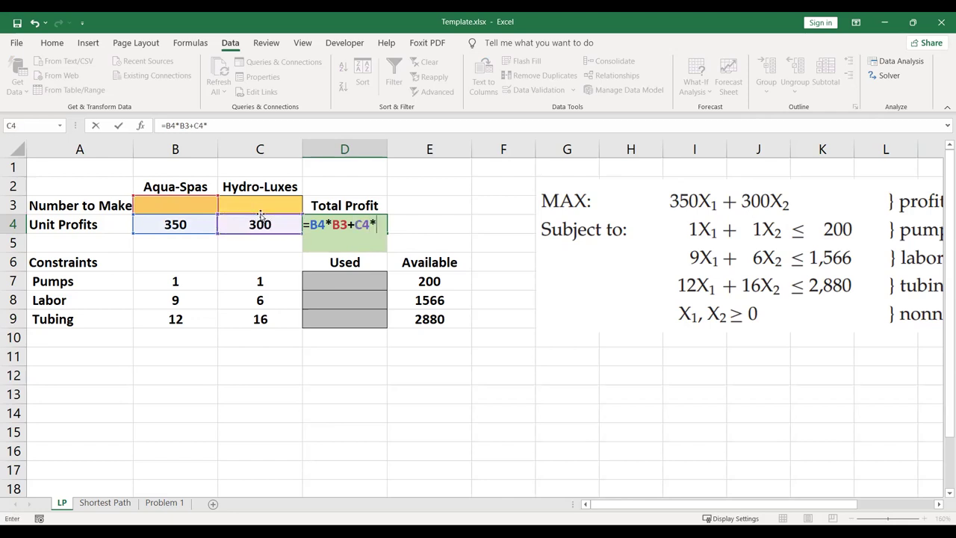
pyautogui.click(262, 204)
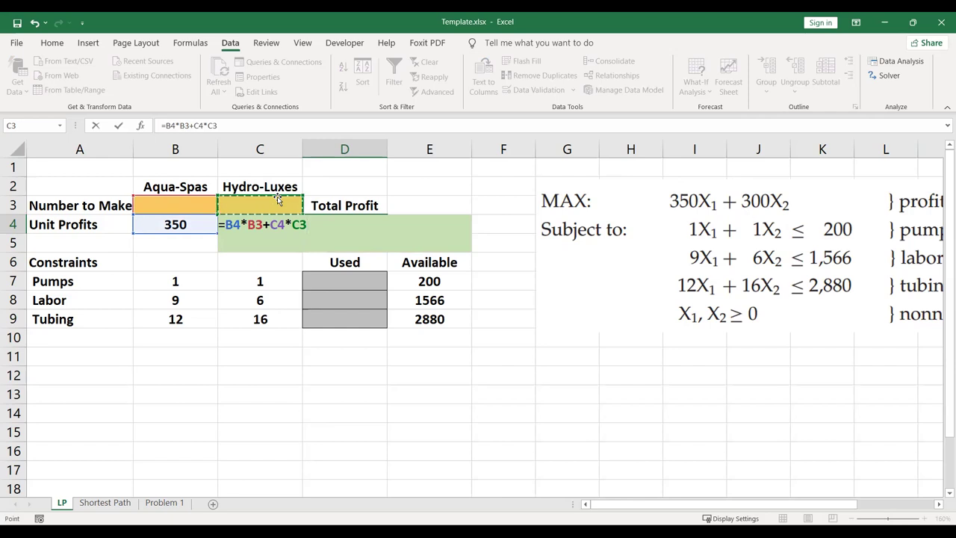
pyautogui.press('Return')
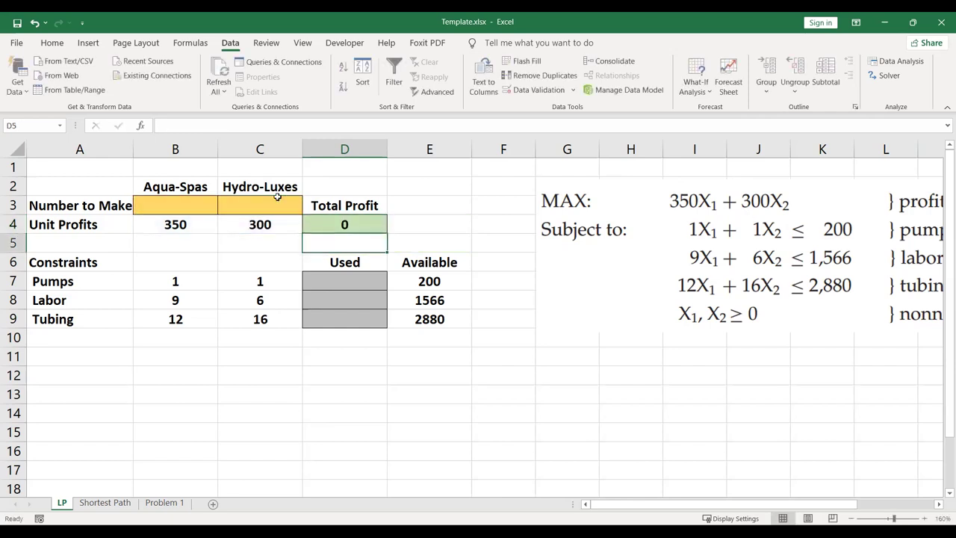
# Enter 20 as the Aqua-Spas number to make in B3 and check the Total Profit cell.
pyautogui.click(342, 226)
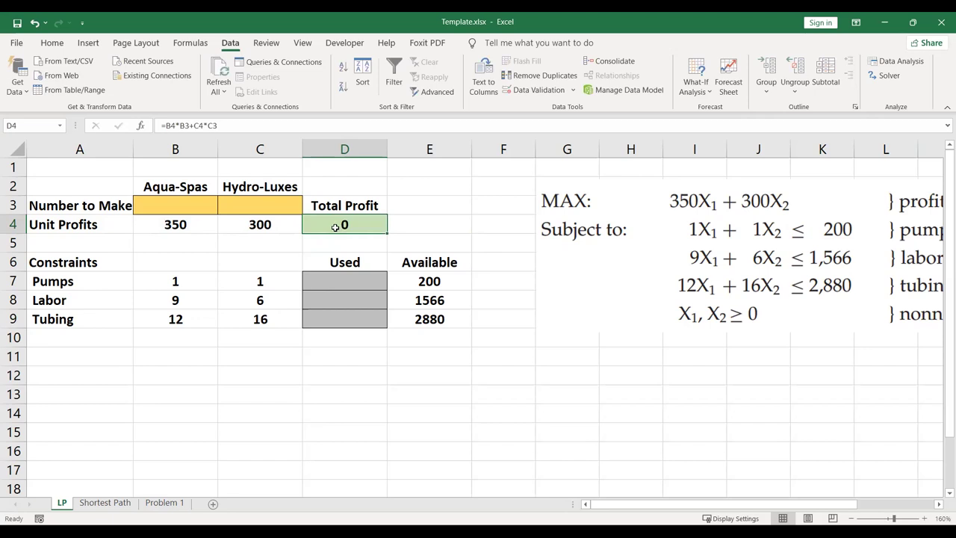
pyautogui.click(191, 204)
pyautogui.write('20')
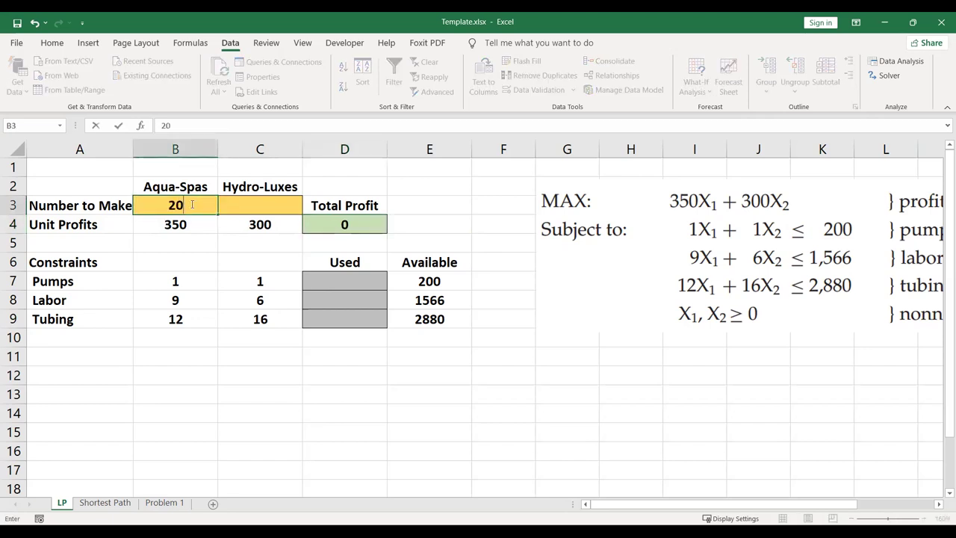
pyautogui.press('Return')
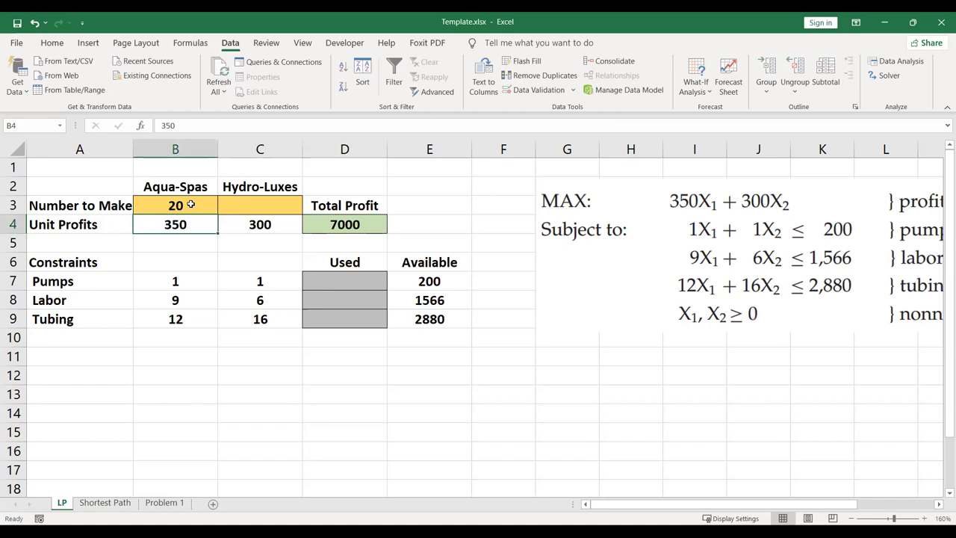
pyautogui.press('Right')
pyautogui.press('Right')
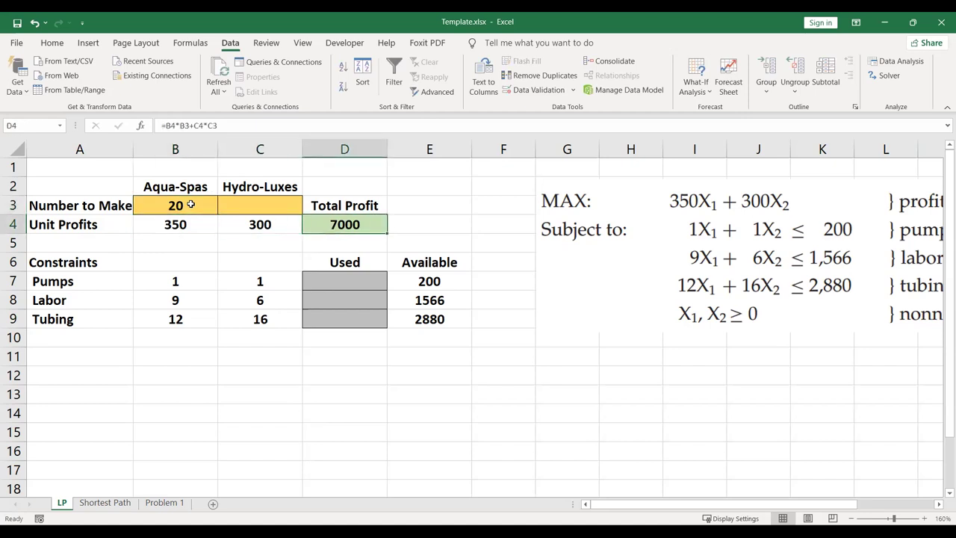
# Clear the trial Aqua-Spas quantity from cell B3.
pyautogui.press('Up')
pyautogui.press('Left')
pyautogui.press('Left')
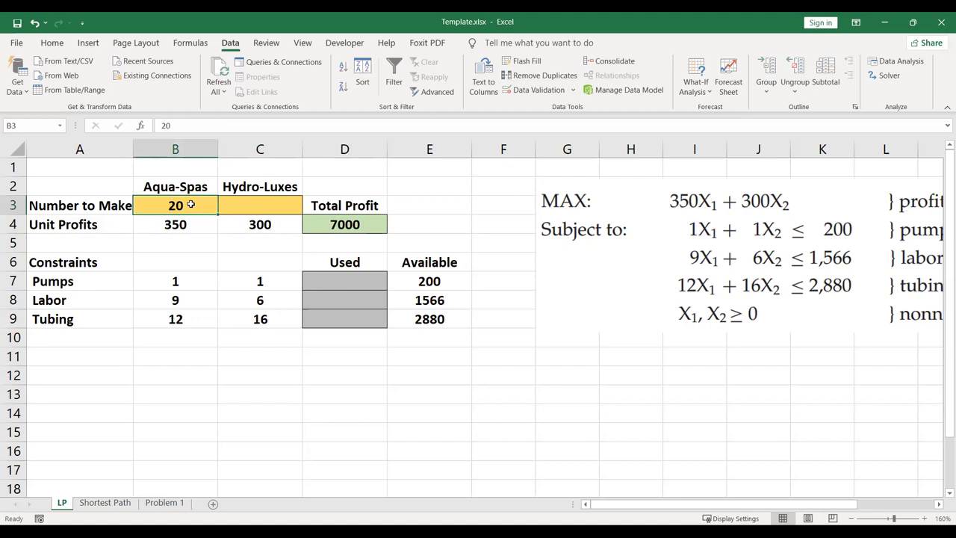
pyautogui.press('BackSpace')
pyautogui.press('Return')
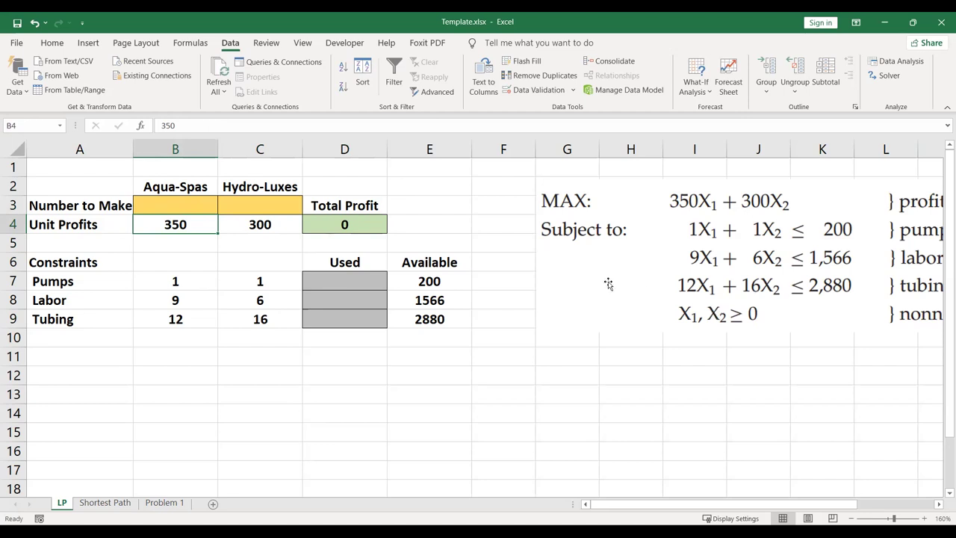
pyautogui.click(189, 286)
pyautogui.moveTo(190, 285)
pyautogui.mouseDown()
pyautogui.moveTo(224, 277)
pyautogui.moveTo(188, 284)
pyautogui.mouseUp()
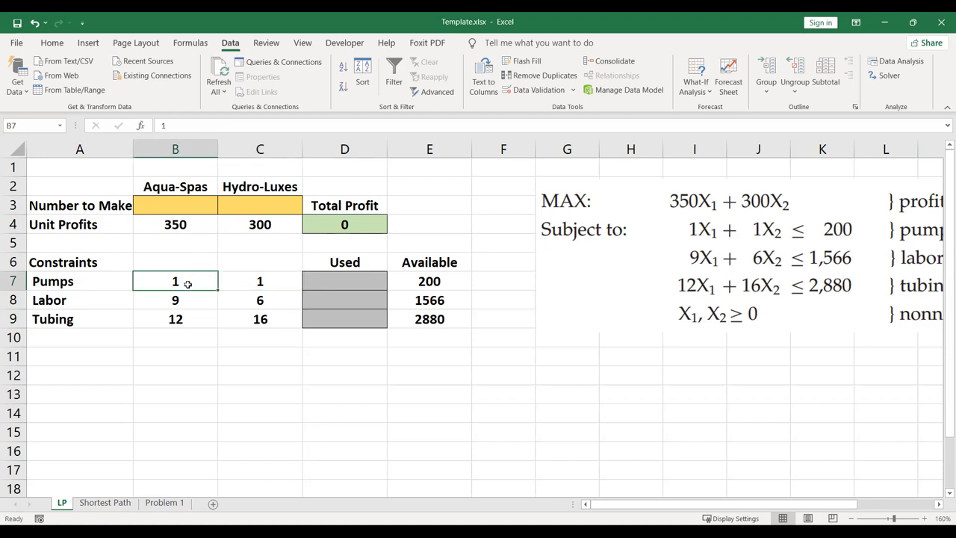
pyautogui.click(273, 277)
pyautogui.click(191, 277)
pyautogui.moveTo(194, 280); pyautogui.dragTo(261, 277)
pyautogui.click(261, 277)
# Enter the pumps usage formula =B7*$B$3+C7*$C$3 in cell D7, with absolute references to the number-to-make cells.
pyautogui.click(366, 277)
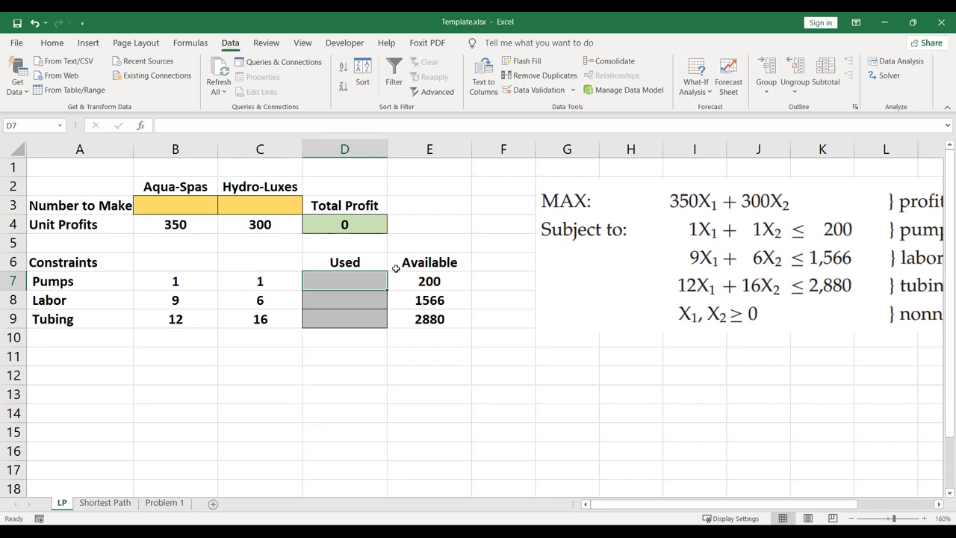
pyautogui.write('=')
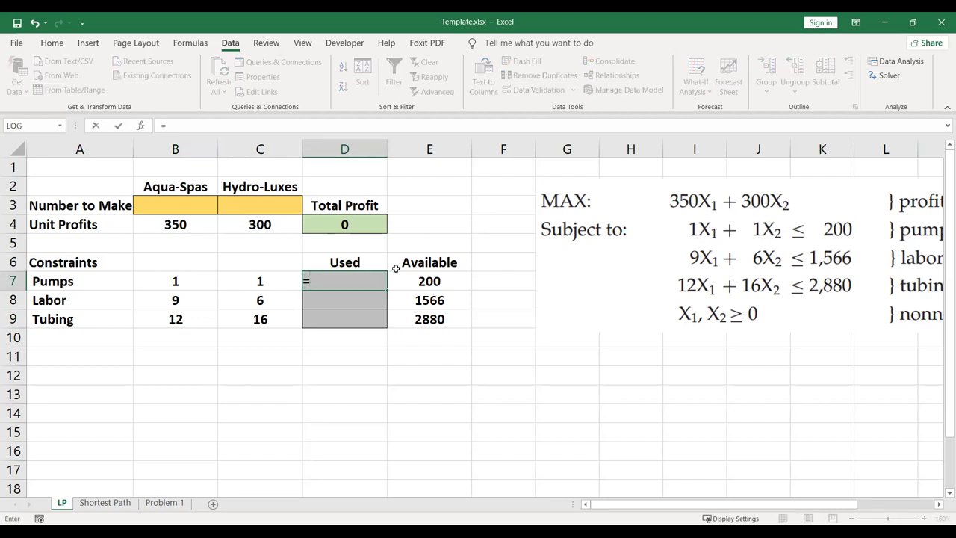
pyautogui.click(198, 279)
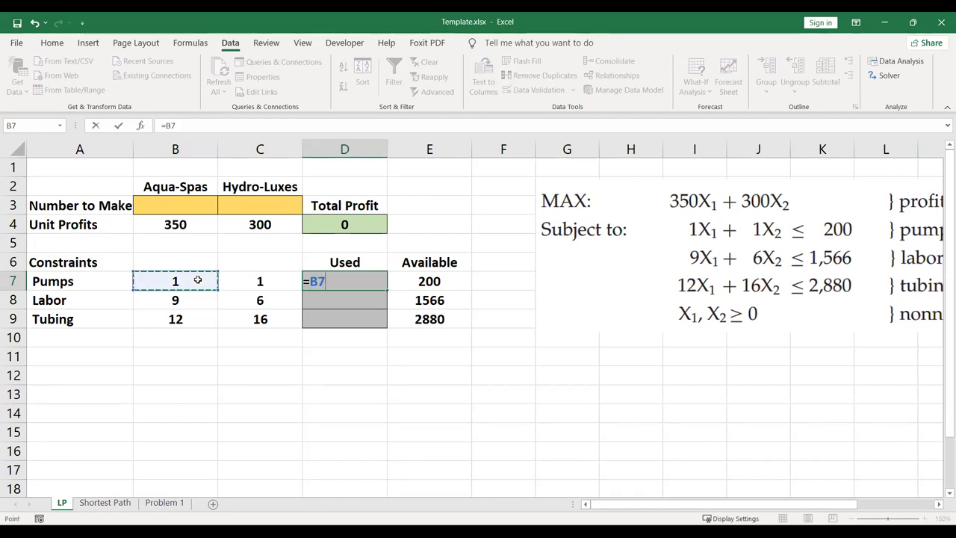
pyautogui.write('*')
pyautogui.click(194, 206)
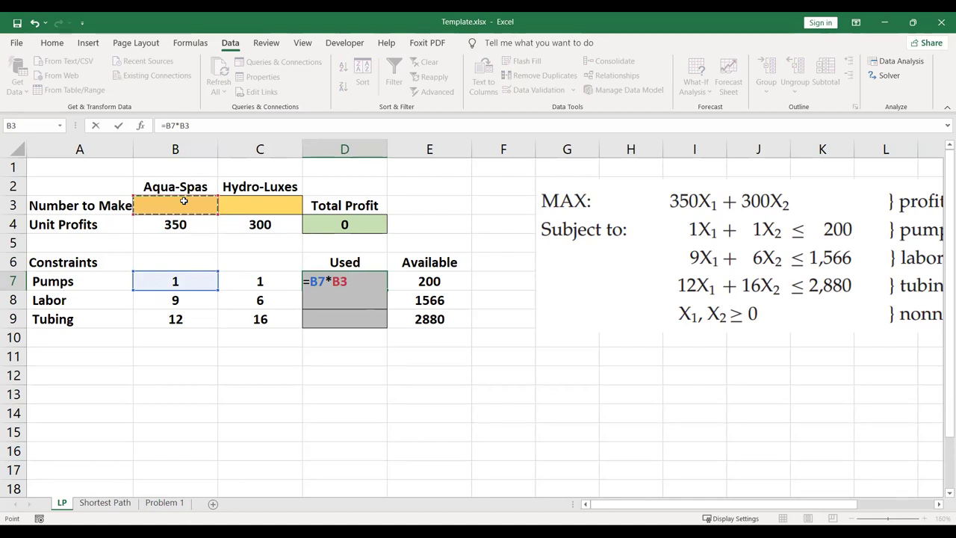
pyautogui.press('F4')
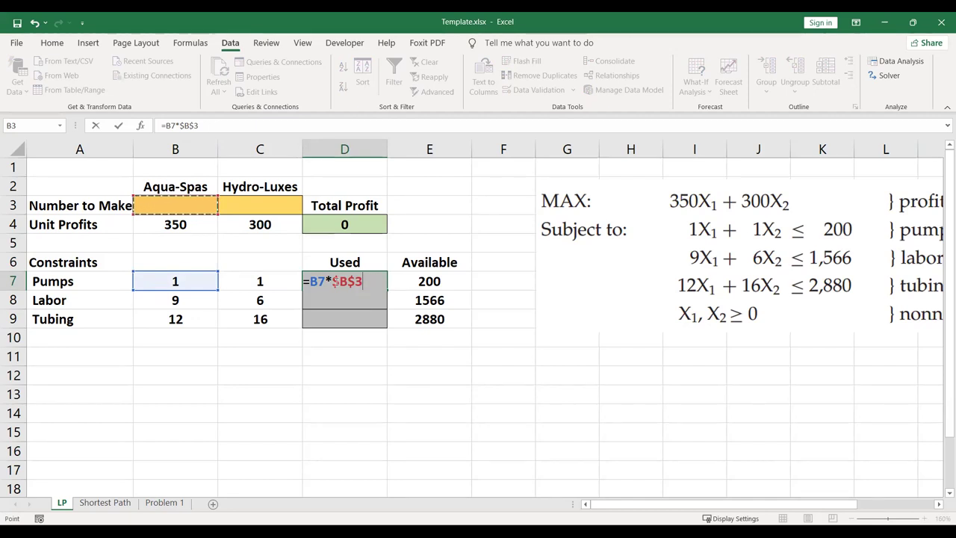
pyautogui.write('+')
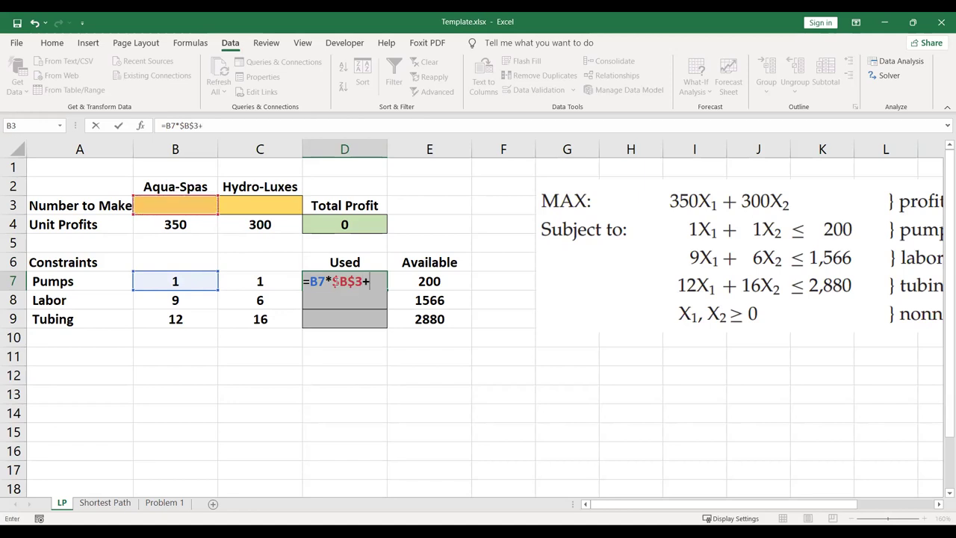
pyautogui.click(278, 281)
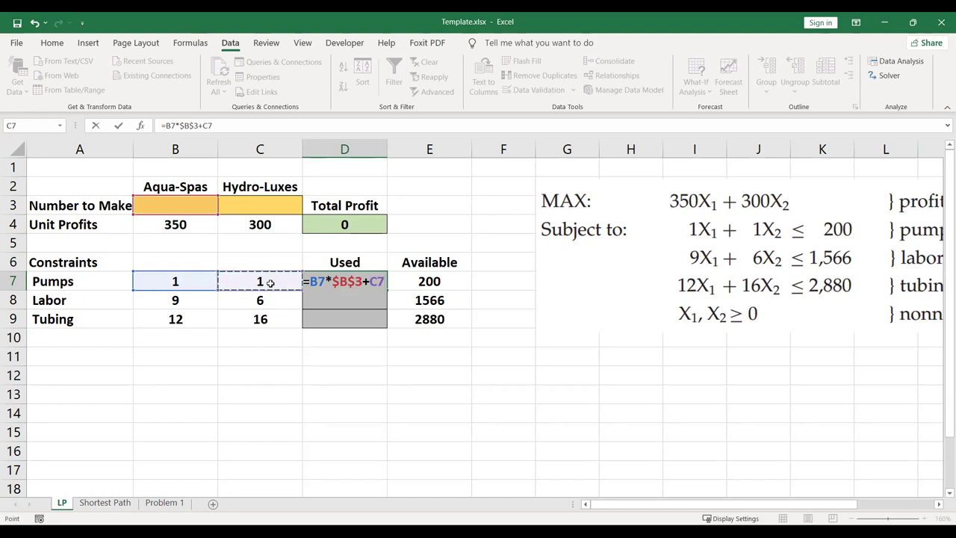
pyautogui.write('*')
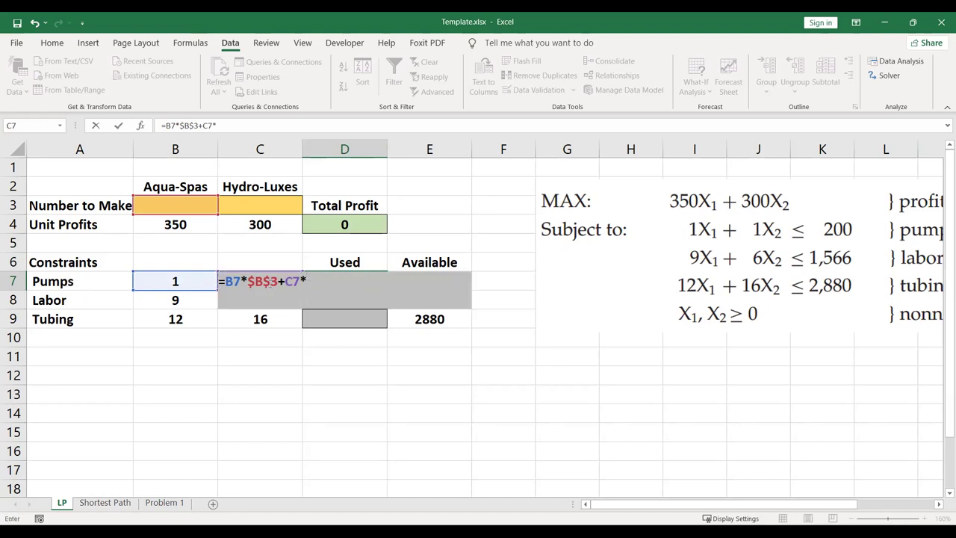
pyautogui.click(268, 205)
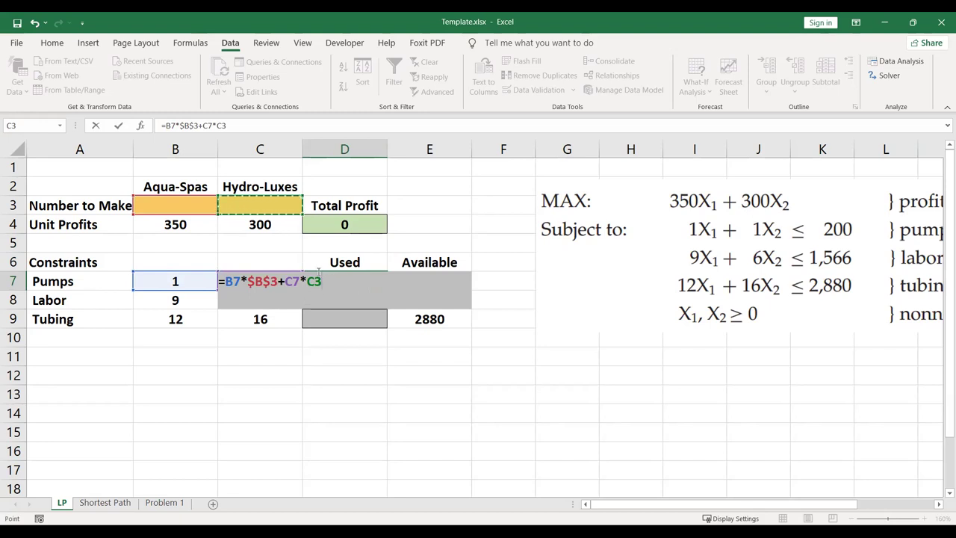
pyautogui.press('F4')
pyautogui.press('Return')
# Copy the pumps usage formula from D7 down to the Labor and Tubing rows (D8:D9) and check each cell's formula.
pyautogui.click(353, 278)
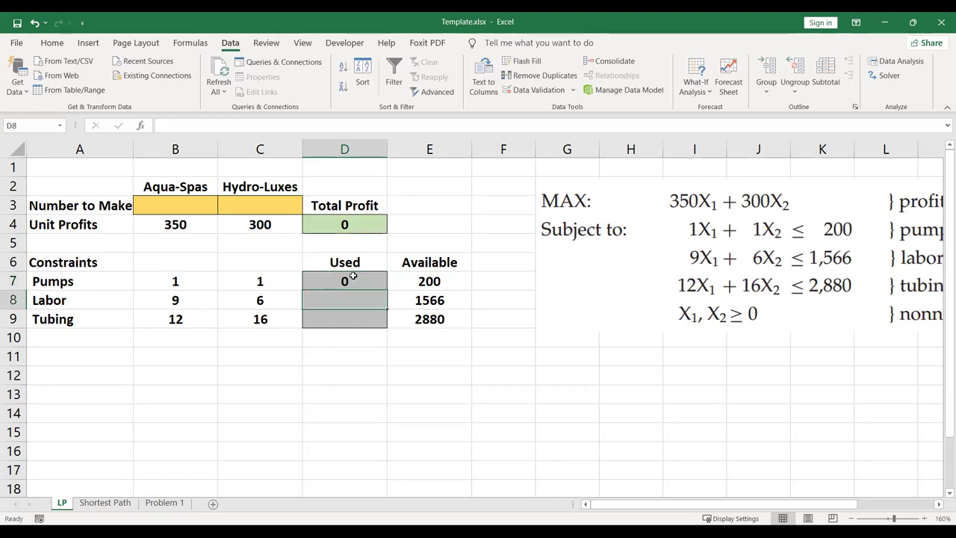
pyautogui.moveTo(386, 290)
pyautogui.mouseDown()
pyautogui.moveTo(385, 325)
pyautogui.moveTo(374, 281)
pyautogui.mouseUp()
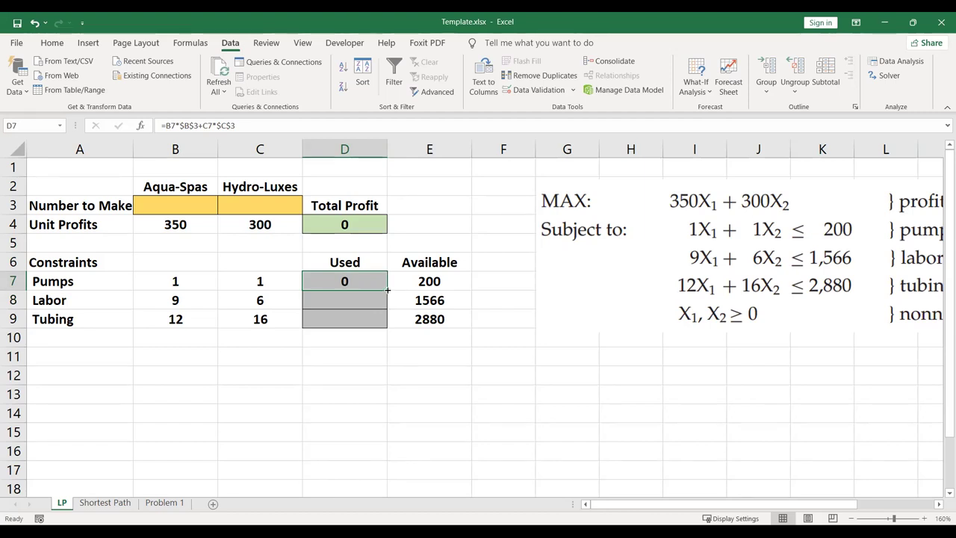
pyautogui.moveTo(388, 290); pyautogui.dragTo(390, 323)
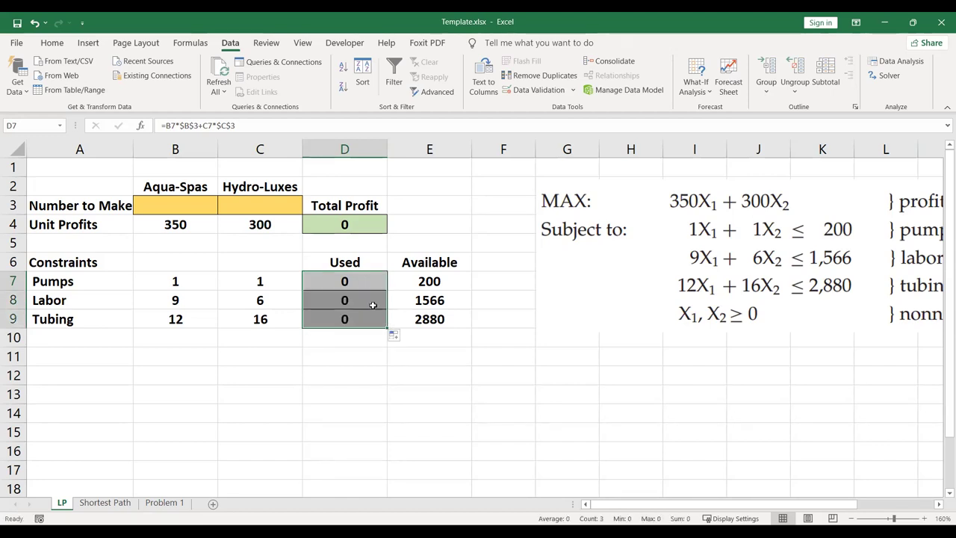
pyautogui.click(369, 297)
pyautogui.click(361, 286)
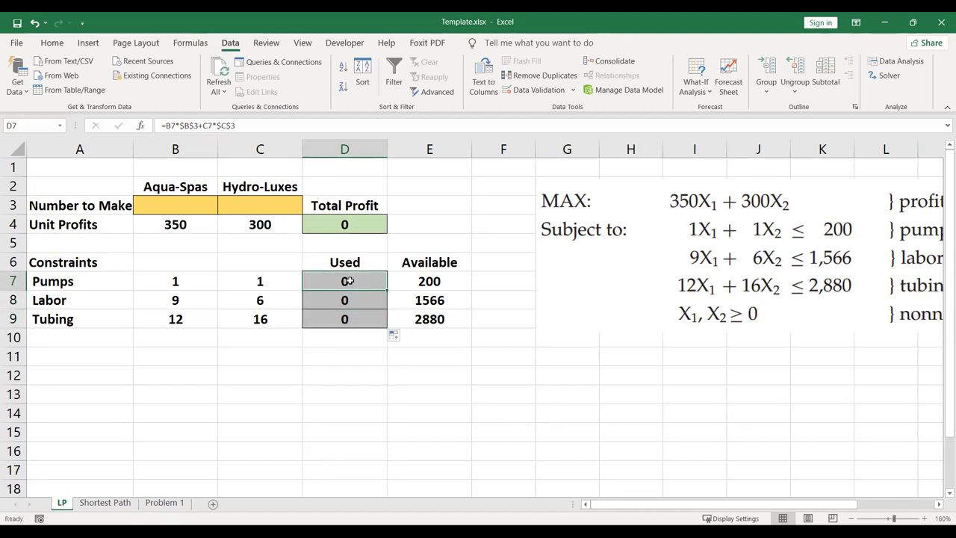
pyautogui.click(351, 302)
pyautogui.click(364, 320)
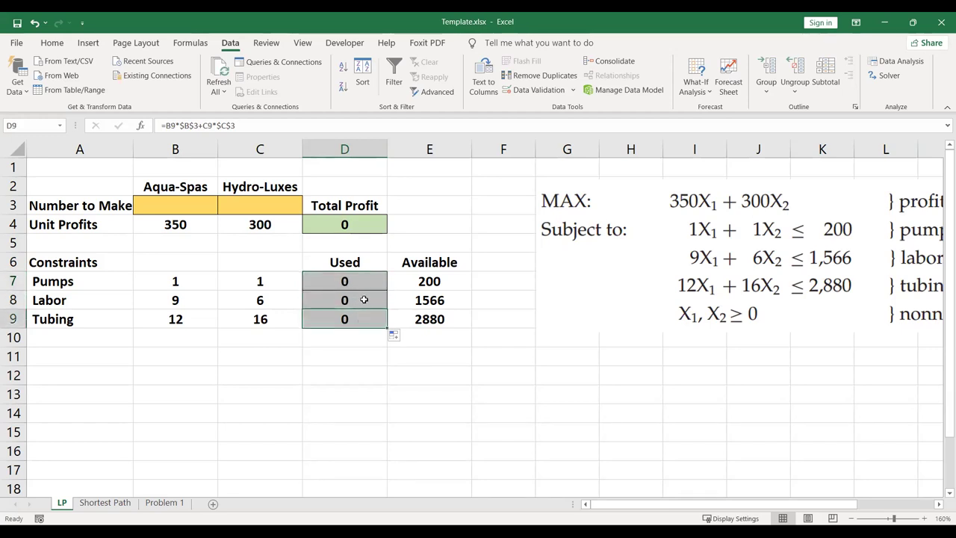
# Check the usage formulas in the Pumps and Labor cells D7 and D8.
pyautogui.click(363, 281)
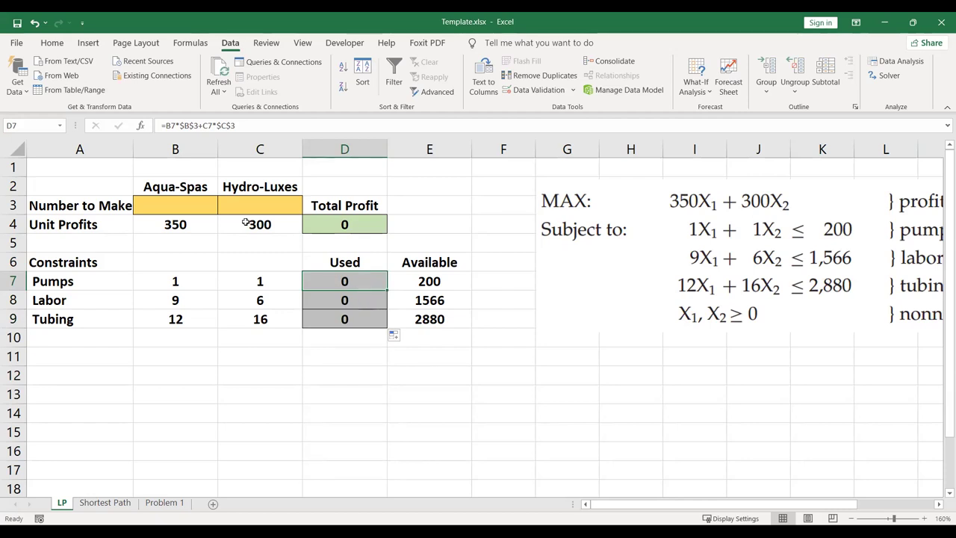
pyautogui.click(352, 300)
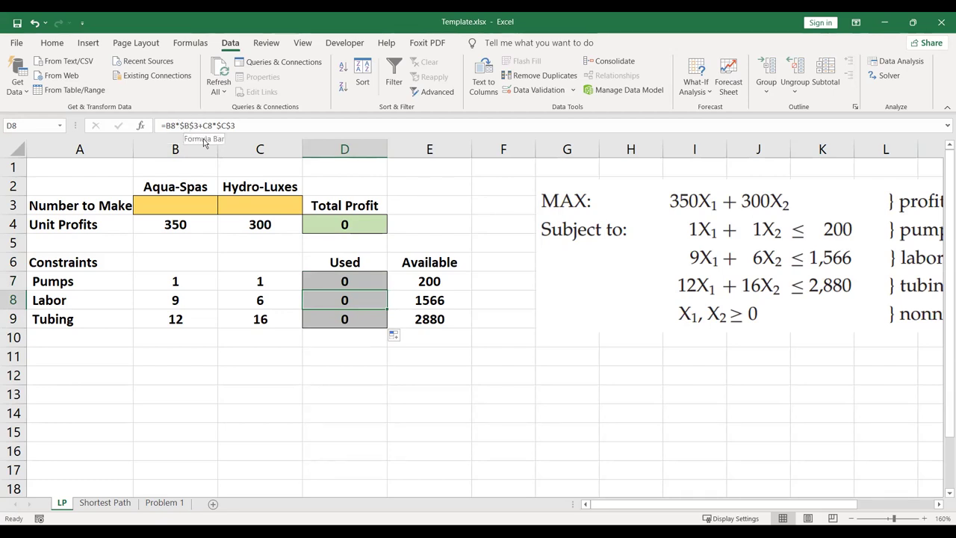
pyautogui.click(263, 126)
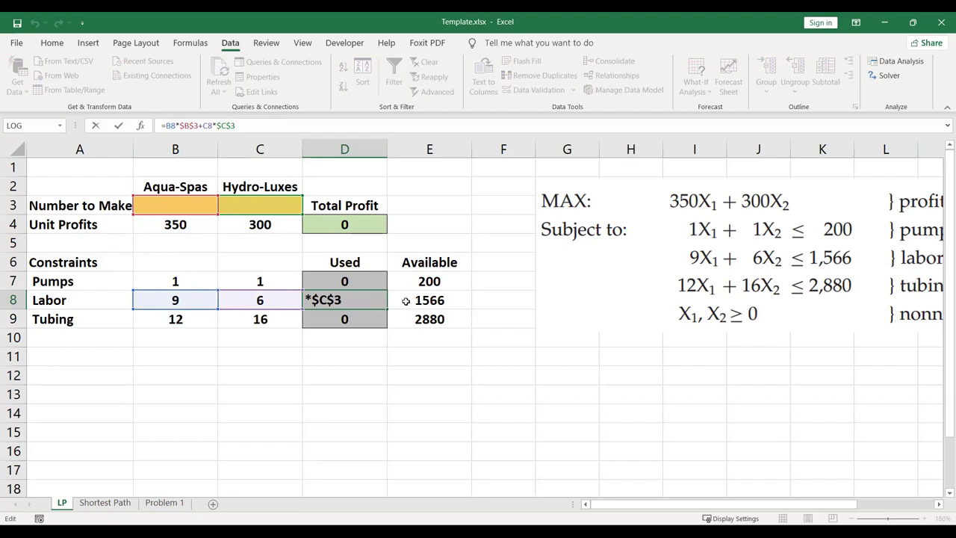
pyautogui.press('Return')
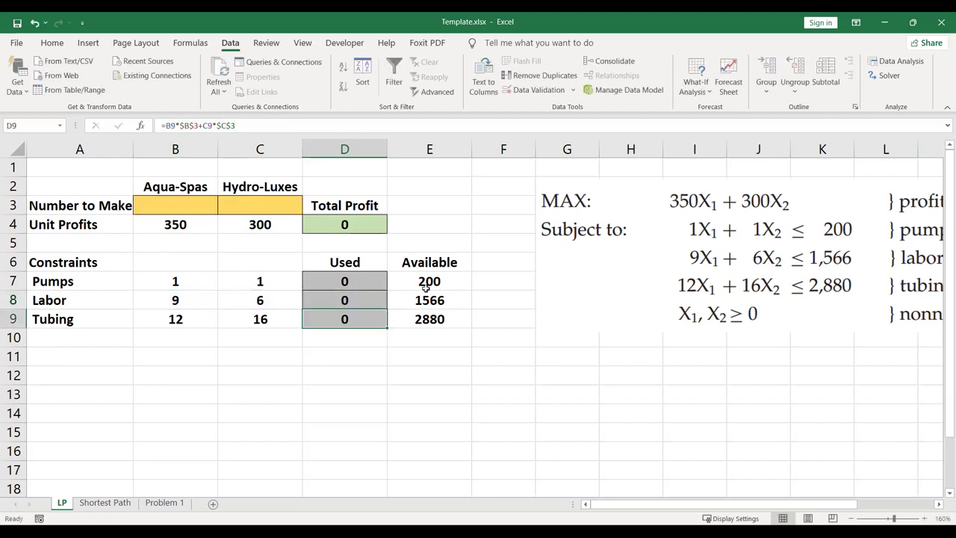
pyautogui.click(357, 301)
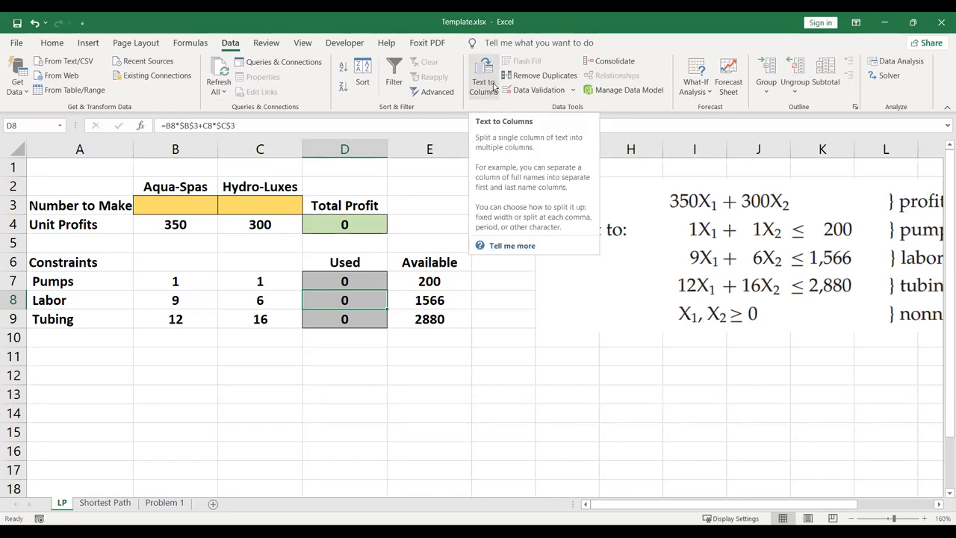
pyautogui.click(573, 91)
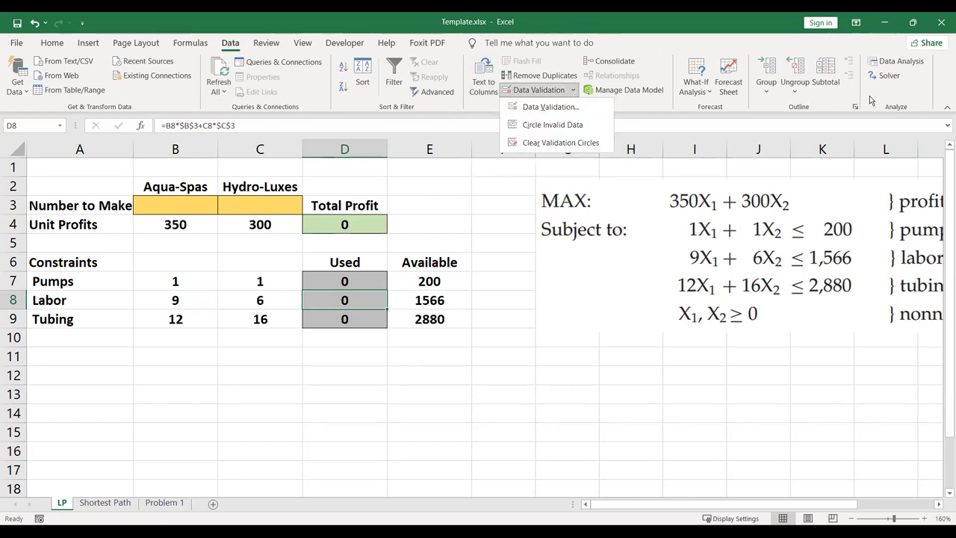
pyautogui.click(623, 147)
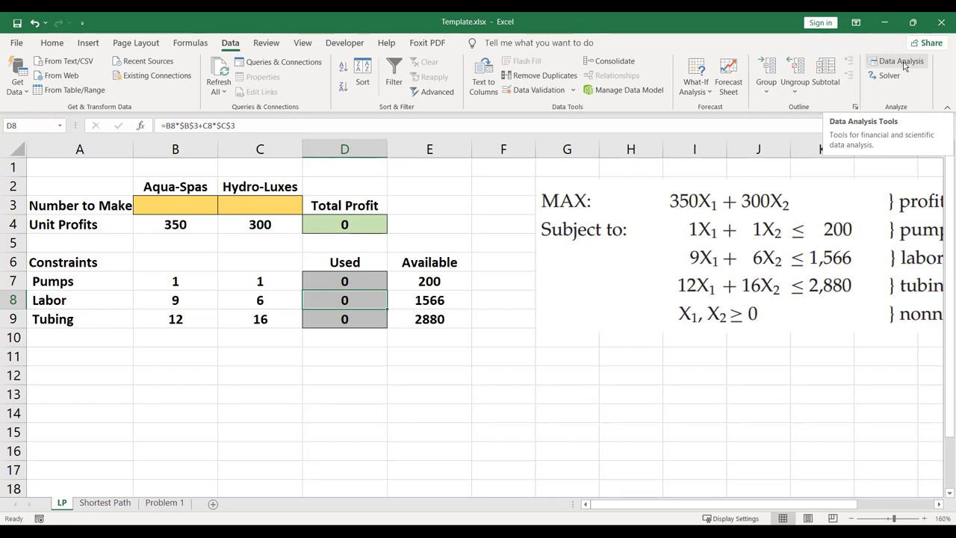
pyautogui.click(904, 64)
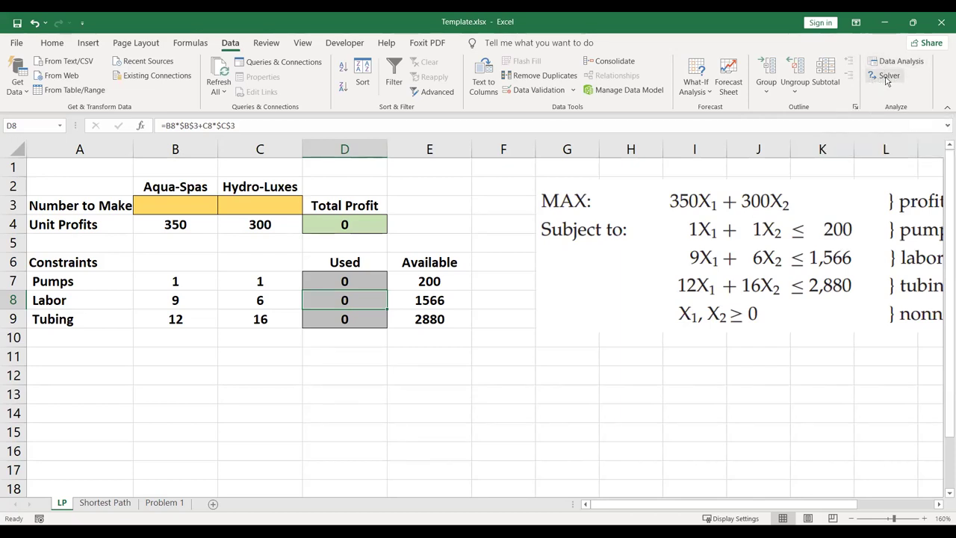
# Open the Solver parameters and review the Total Profit objective cell $D$4 and its Max setting.
pyautogui.click(896, 79)
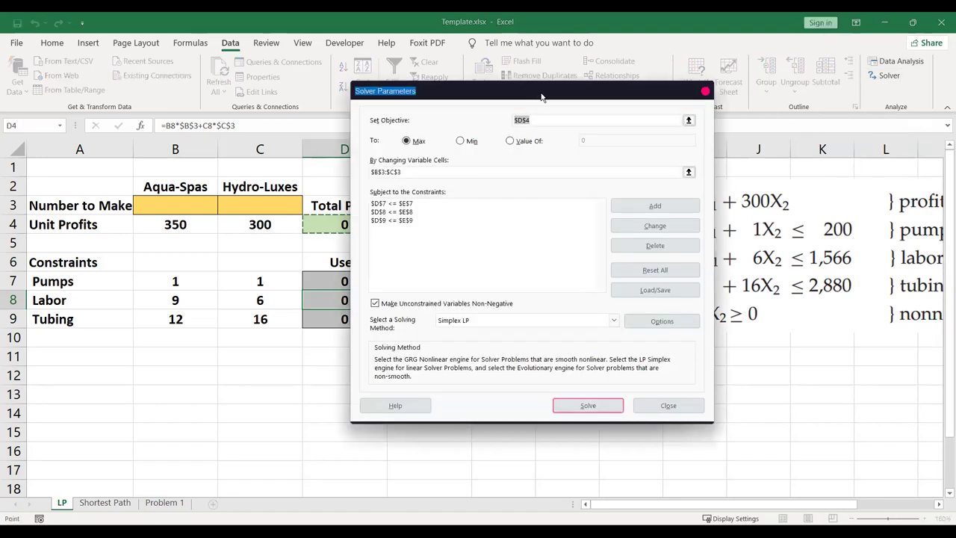
pyautogui.moveTo(721, 172); pyautogui.dragTo(671, 131)
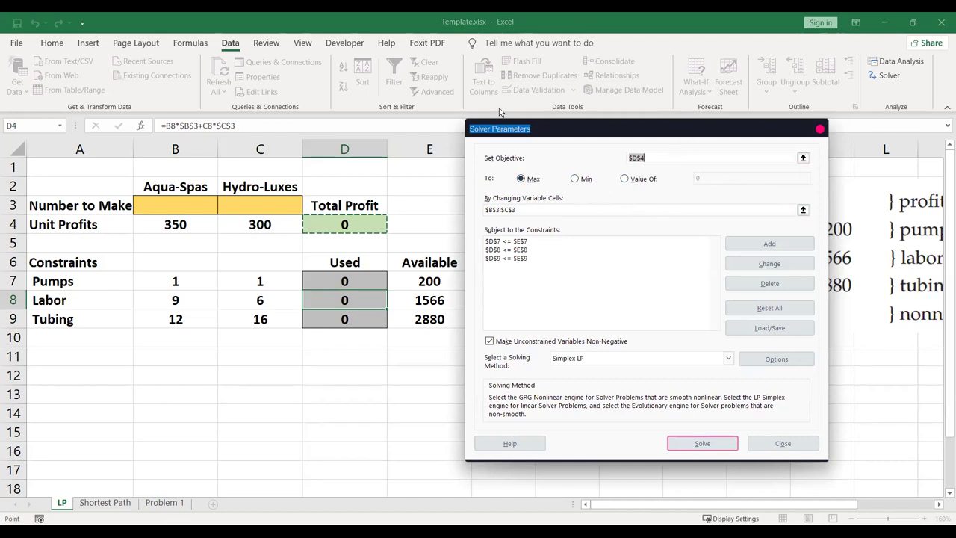
pyautogui.moveTo(744, 132); pyautogui.dragTo(431, 104)
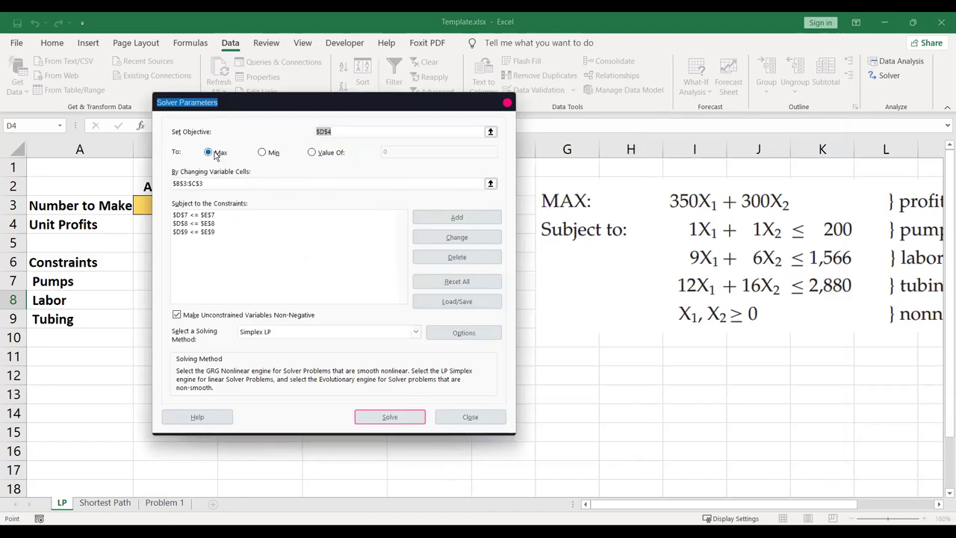
pyautogui.click(206, 183)
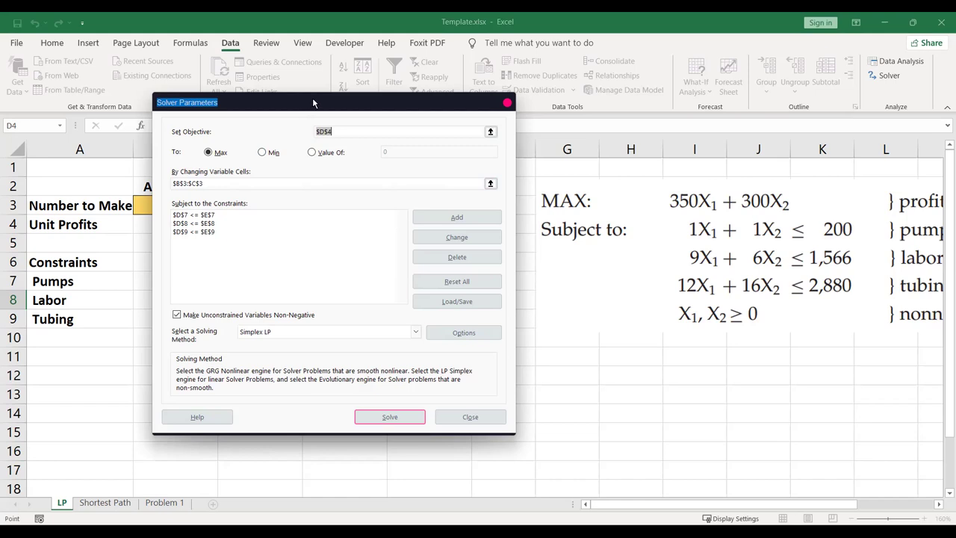
pyautogui.moveTo(313, 98); pyautogui.dragTo(591, 100)
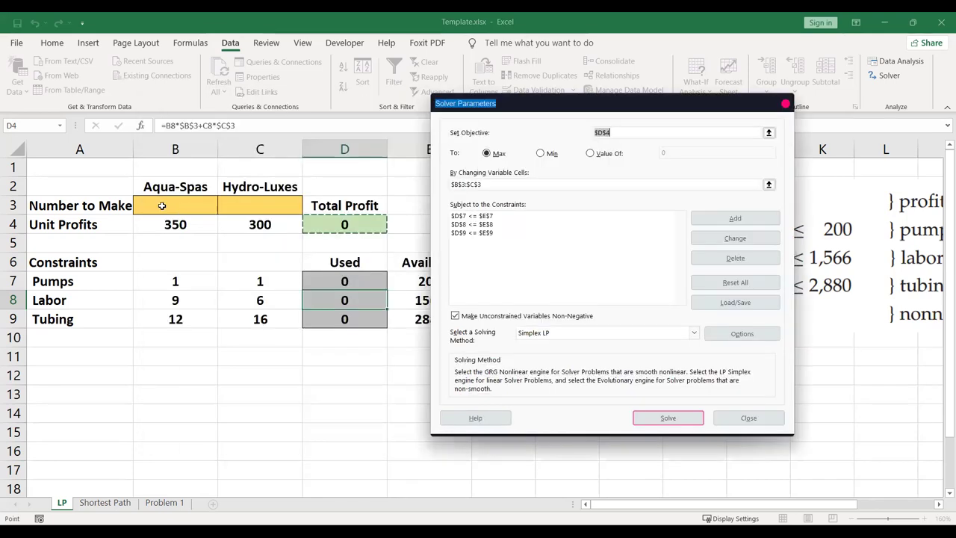
# Set Solver's changing variable cells to the number-to-make range $B$3:$C$3.
pyautogui.moveTo(515, 183); pyautogui.dragTo(439, 186)
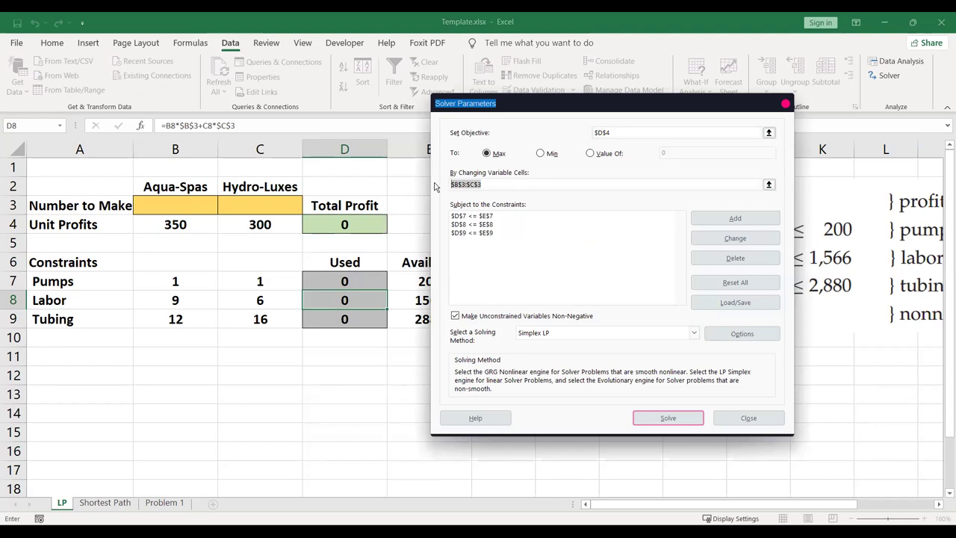
pyautogui.click(166, 211)
pyautogui.moveTo(166, 211); pyautogui.dragTo(258, 208)
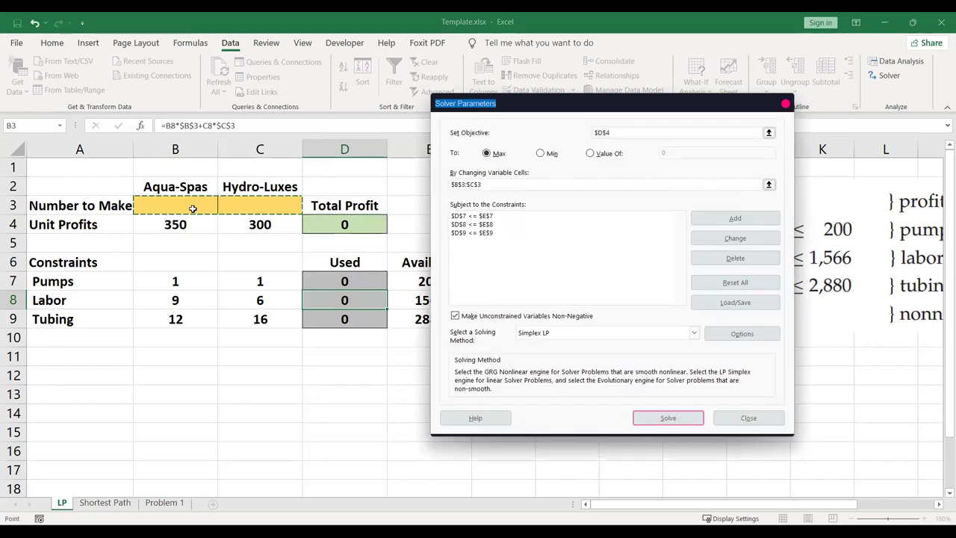
pyautogui.click(510, 184)
# Delete all three existing constraints for rows 7 to 9 from the Solver parameters.
pyautogui.click(486, 215)
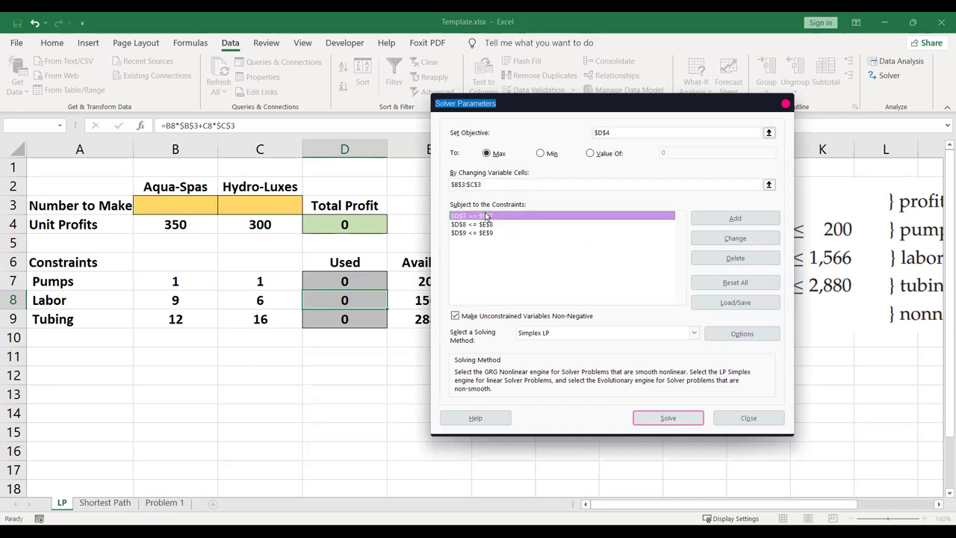
pyautogui.click(735, 259)
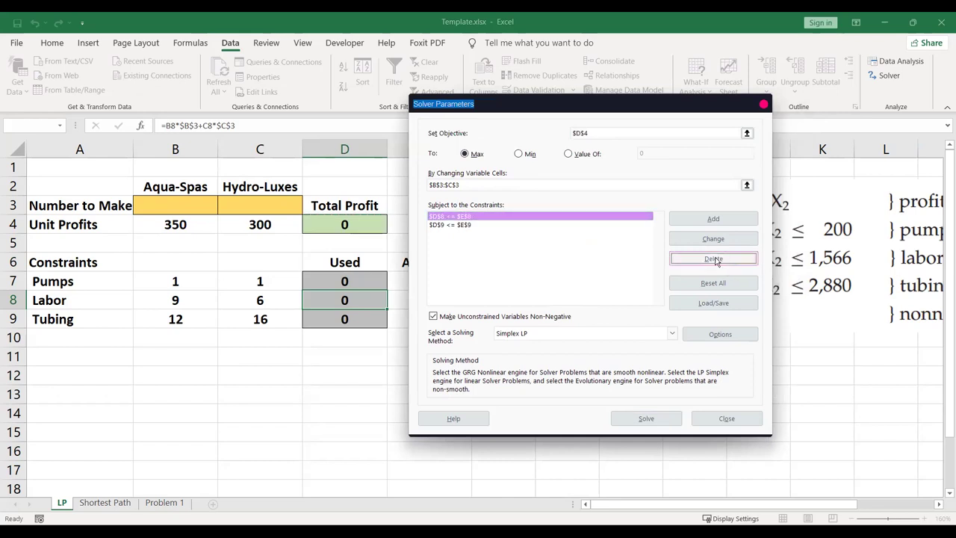
pyautogui.click(715, 260)
pyautogui.click(694, 260)
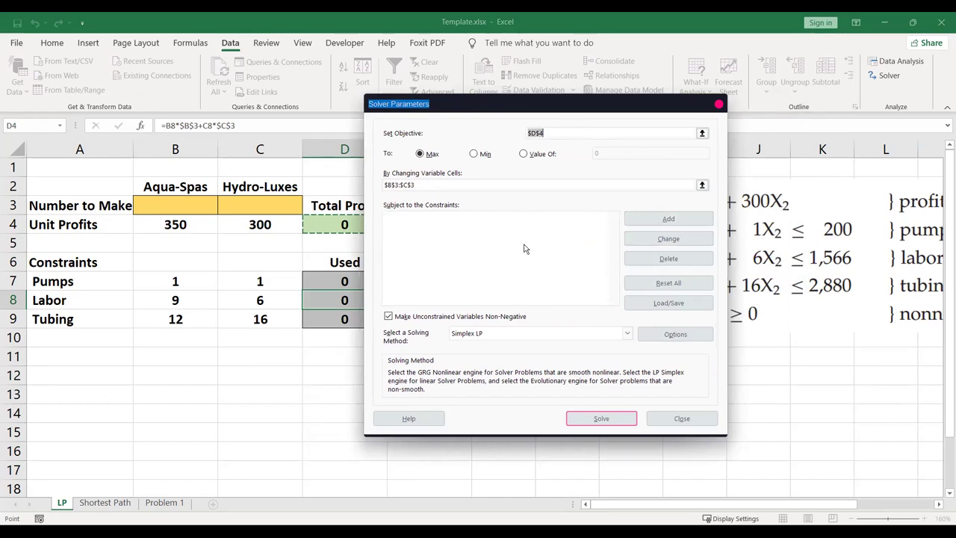
# Add the pumps constraint $D$7 <= $E$7 to Solver and continue to a new constraint.
pyautogui.click(675, 225)
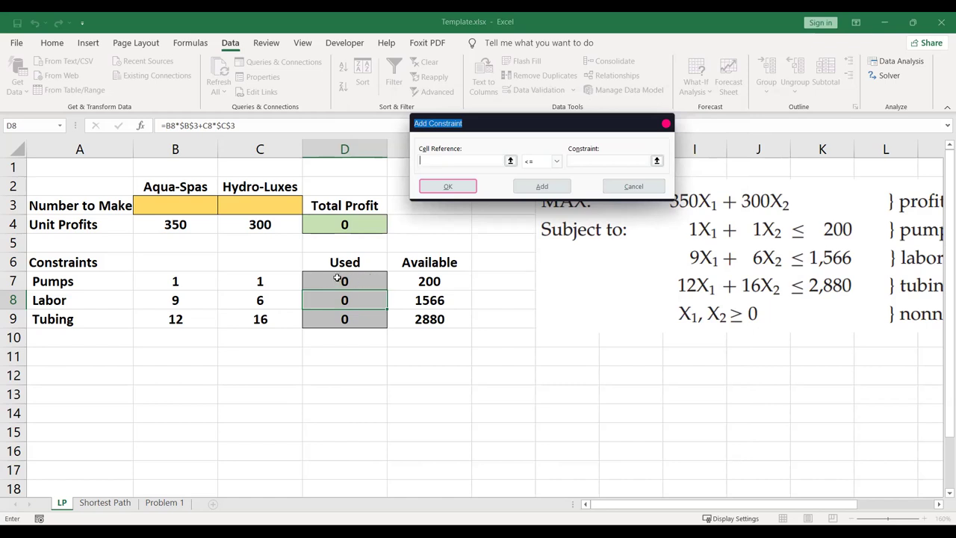
pyautogui.click(368, 280)
pyautogui.click(592, 158)
pyautogui.click(445, 282)
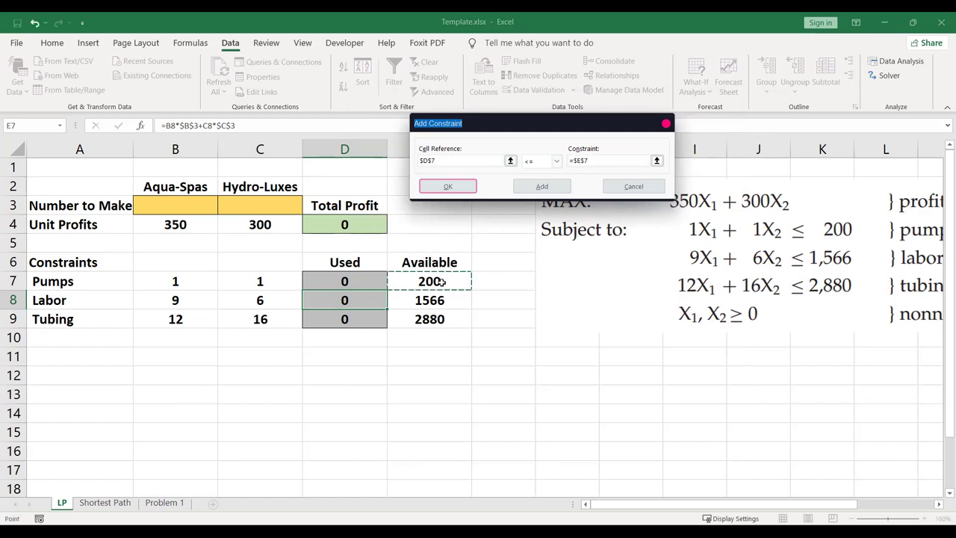
pyautogui.click(535, 188)
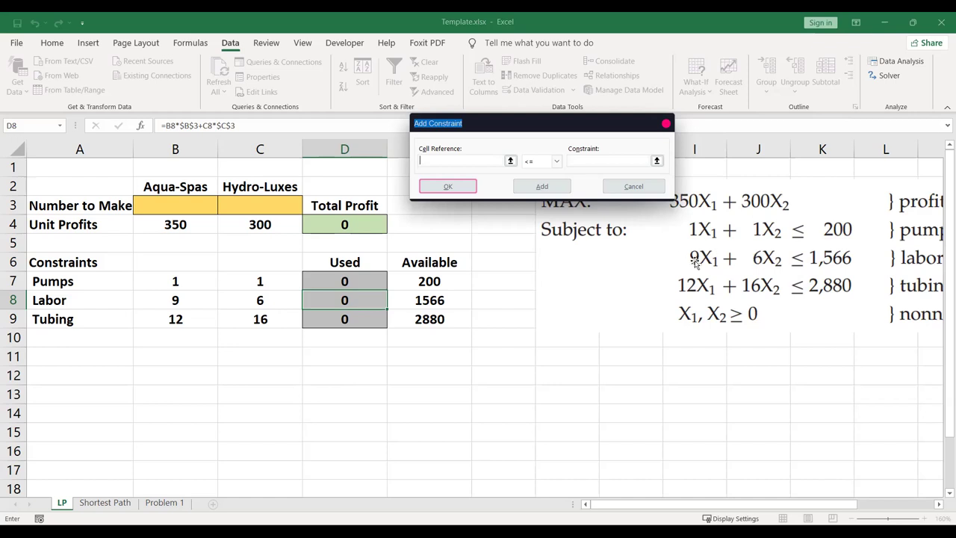
# Add the labor constraint $D$8 <= $E$8 and continue to another new constraint.
pyautogui.click(340, 300)
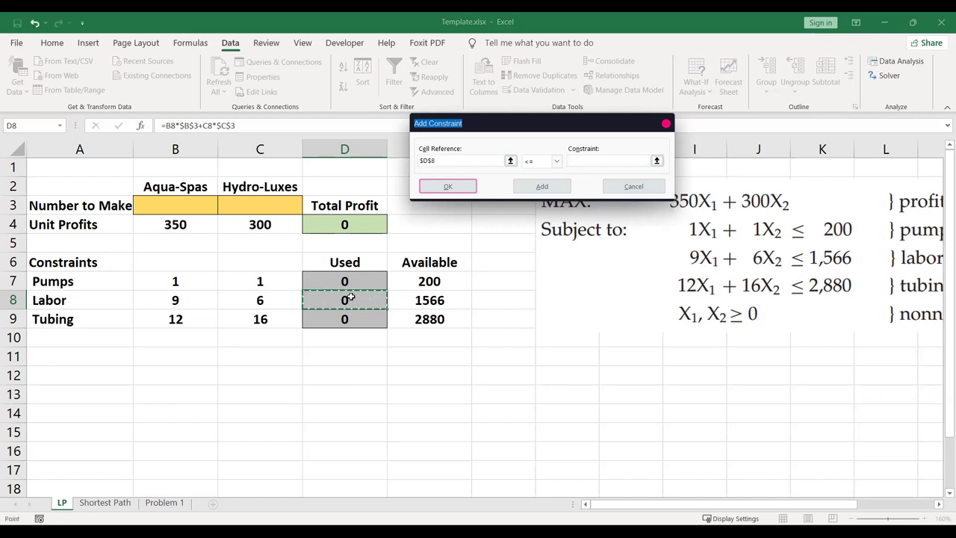
pyautogui.click(585, 161)
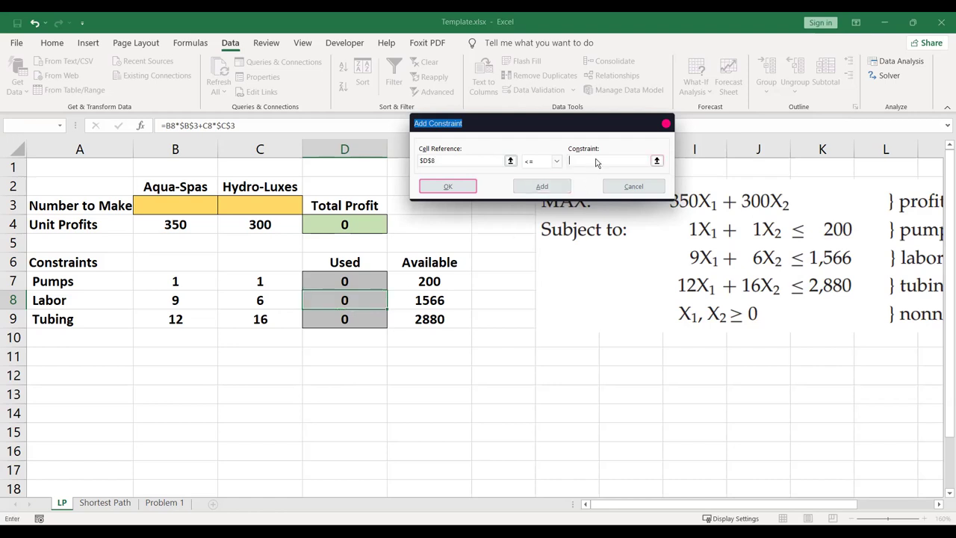
pyautogui.click(432, 302)
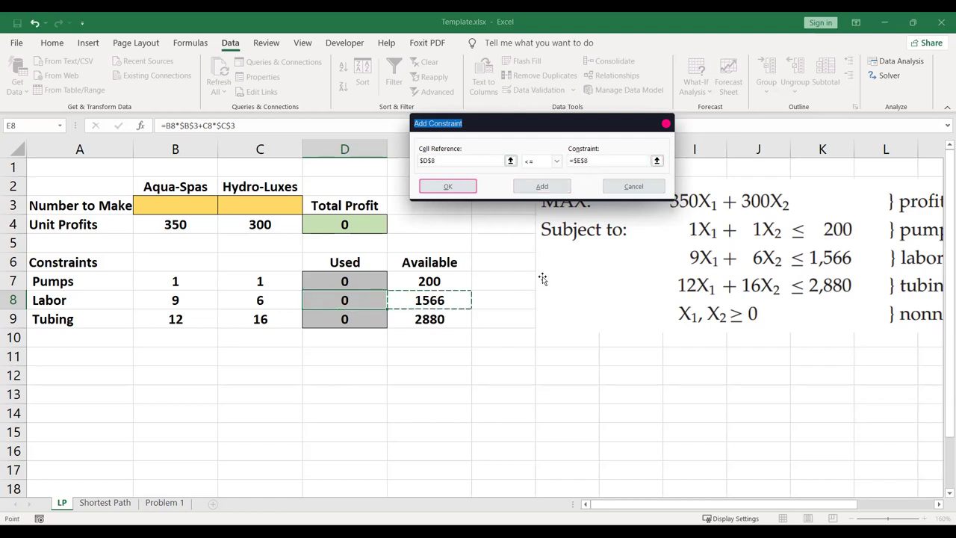
pyautogui.click(544, 187)
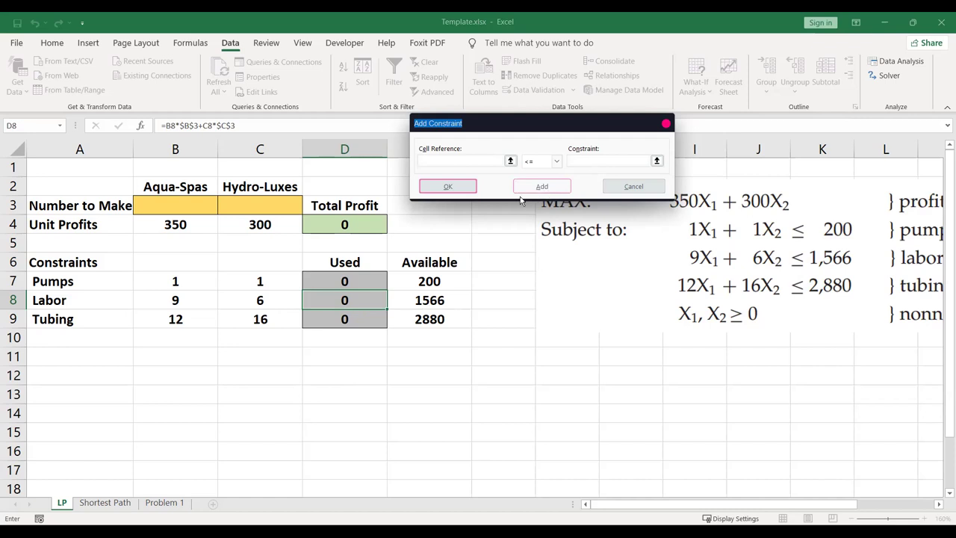
# Add the tubing constraint $D$9 <= $E$9 and return to the Solver parameters.
pyautogui.click(344, 319)
pyautogui.click(604, 160)
pyautogui.click(433, 319)
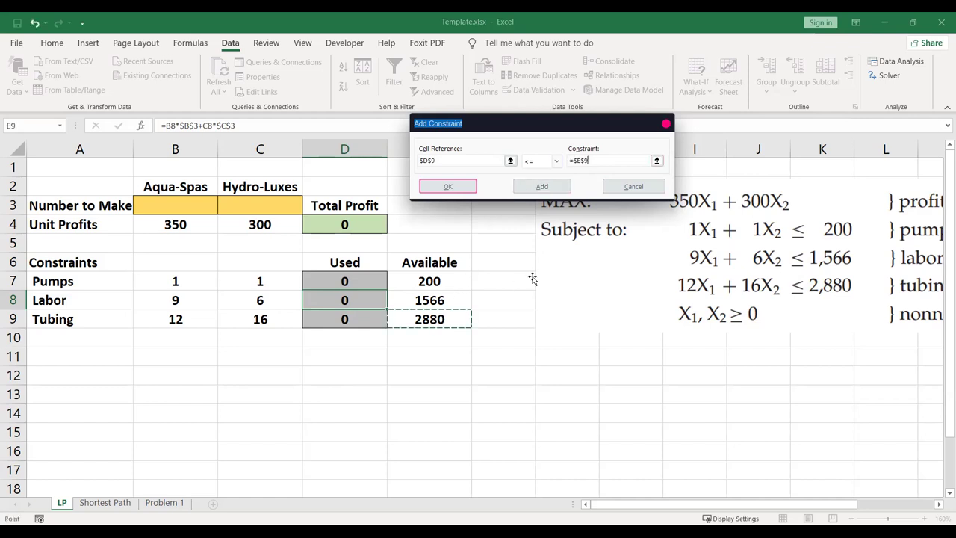
pyautogui.click(452, 187)
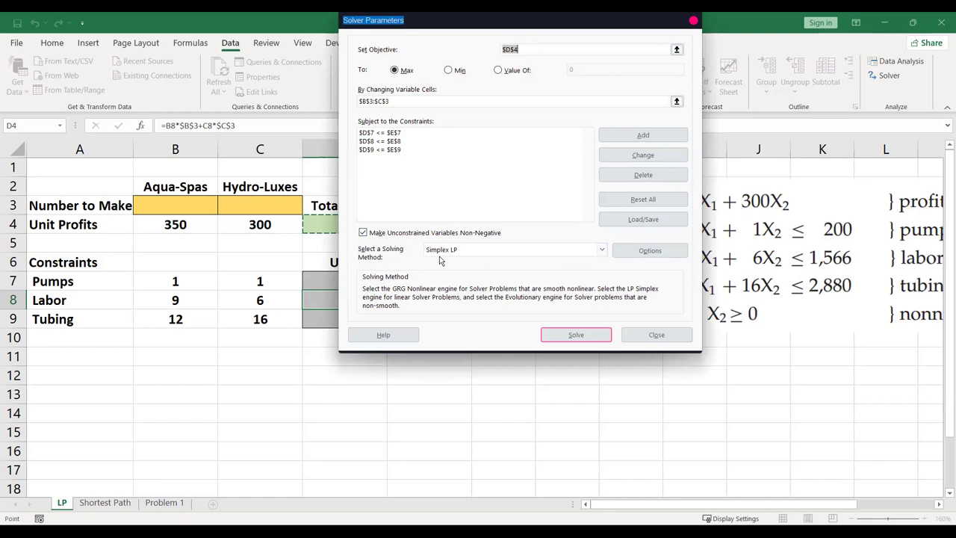
# Choose Simplex LP as the solving method, solve the model and keep the Solver solution.
pyautogui.click(531, 254)
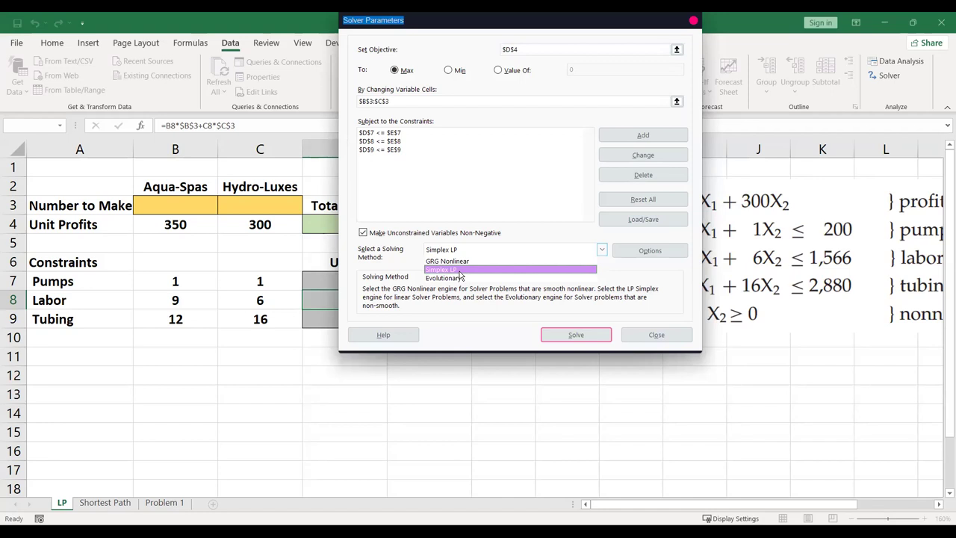
pyautogui.click(459, 270)
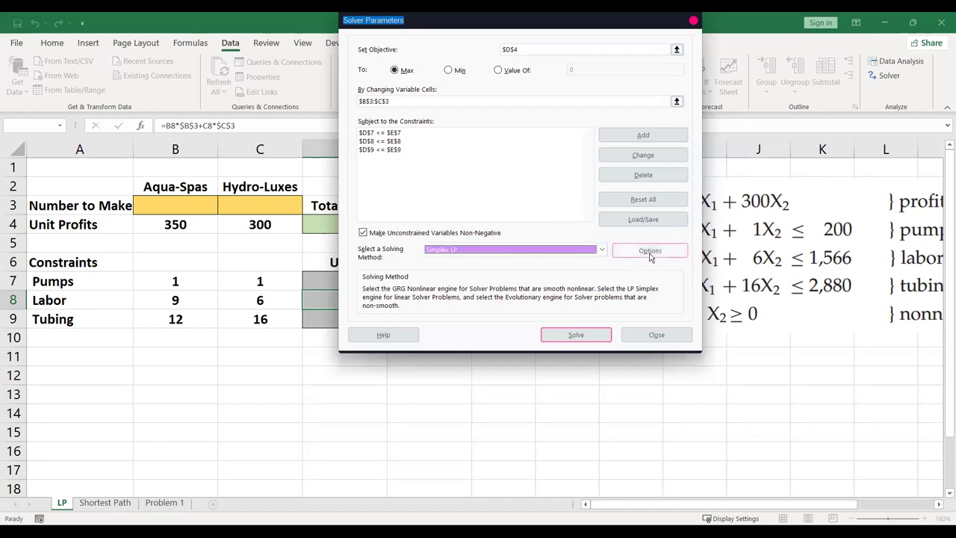
pyautogui.click(589, 334)
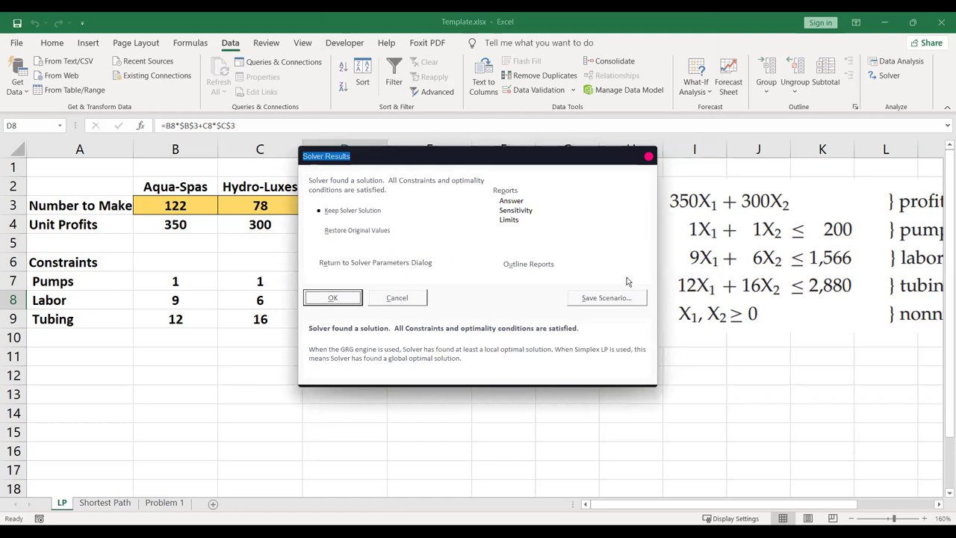
pyautogui.click(334, 298)
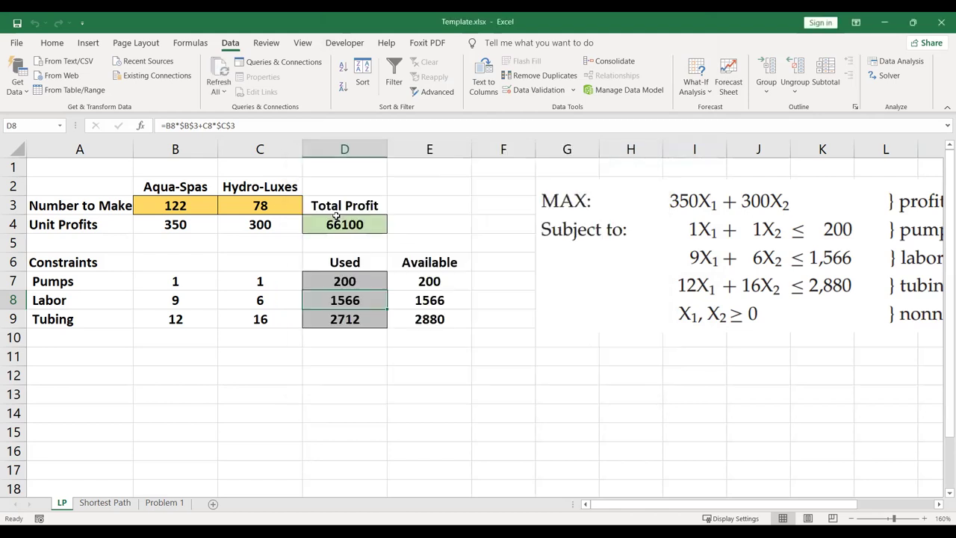
# Examine the solved number-to-make values for Aqua-Spas in B3 and Hydro-Luxes in C3.
pyautogui.click(172, 209)
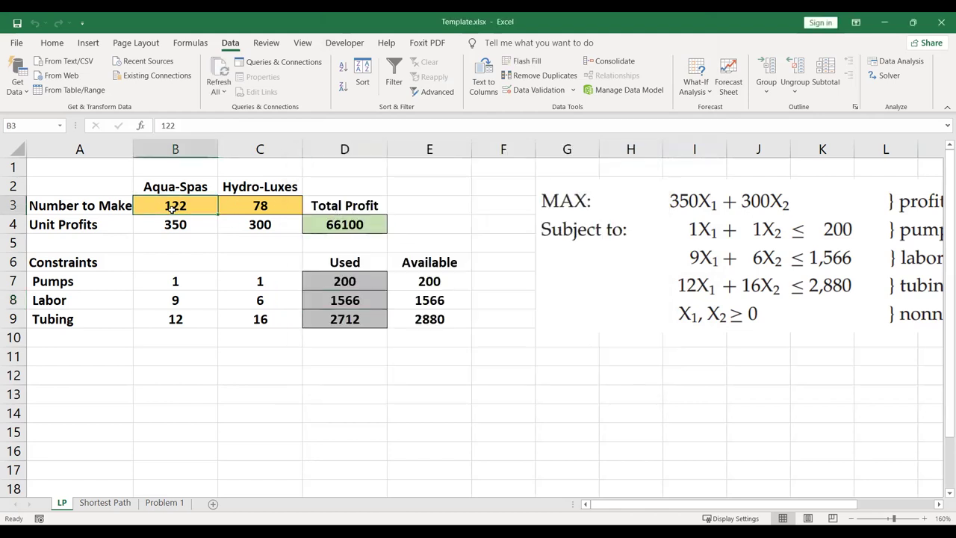
pyautogui.click(284, 204)
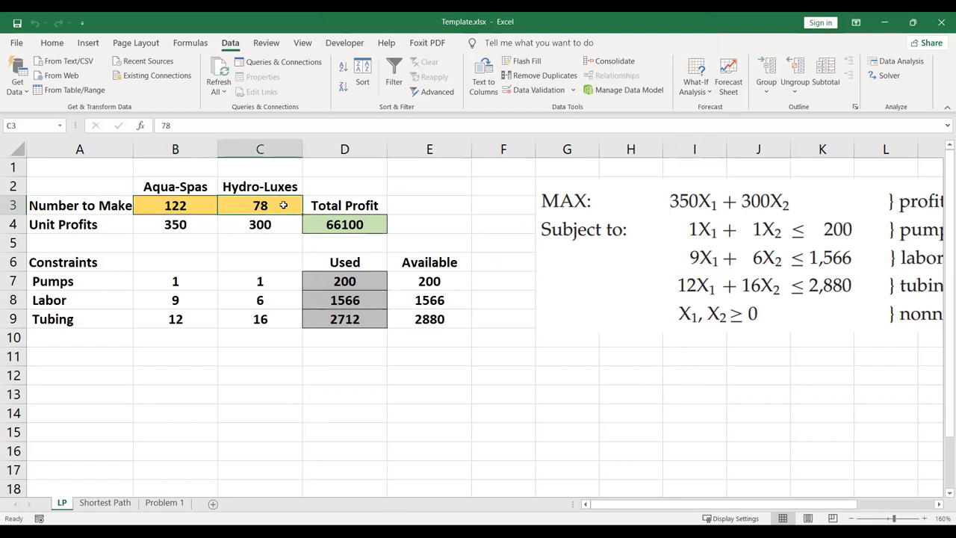
pyautogui.click(165, 206)
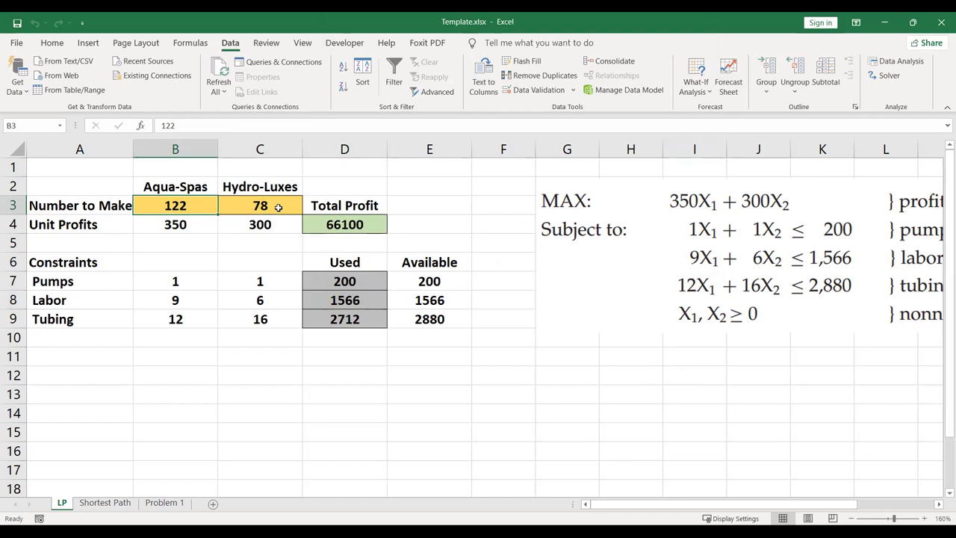
pyautogui.click(237, 206)
pyautogui.click(184, 205)
pyautogui.click(243, 207)
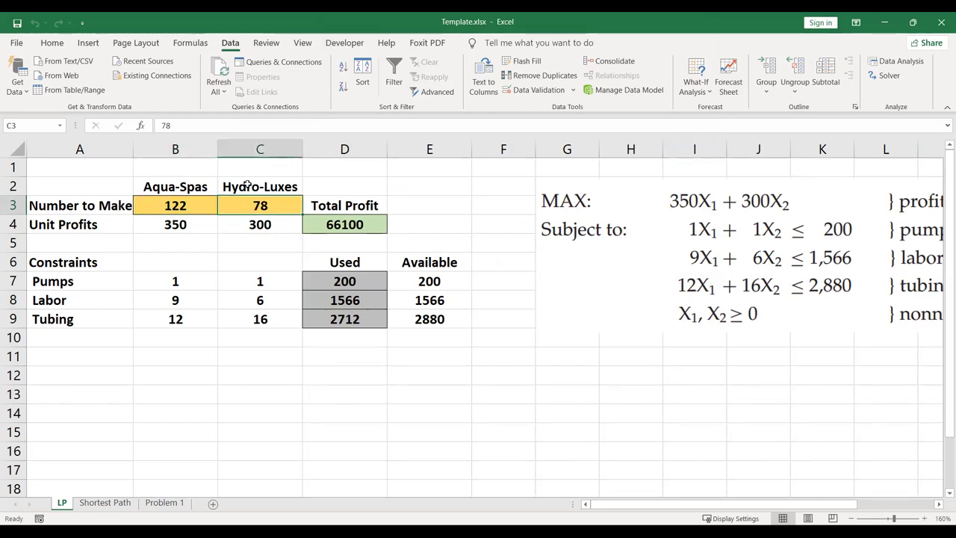
# Examine the total profit in D4 alongside the number-to-make cells, then switch to Foxit PhantomPDF and view the Example slide full screen.
pyautogui.click(369, 223)
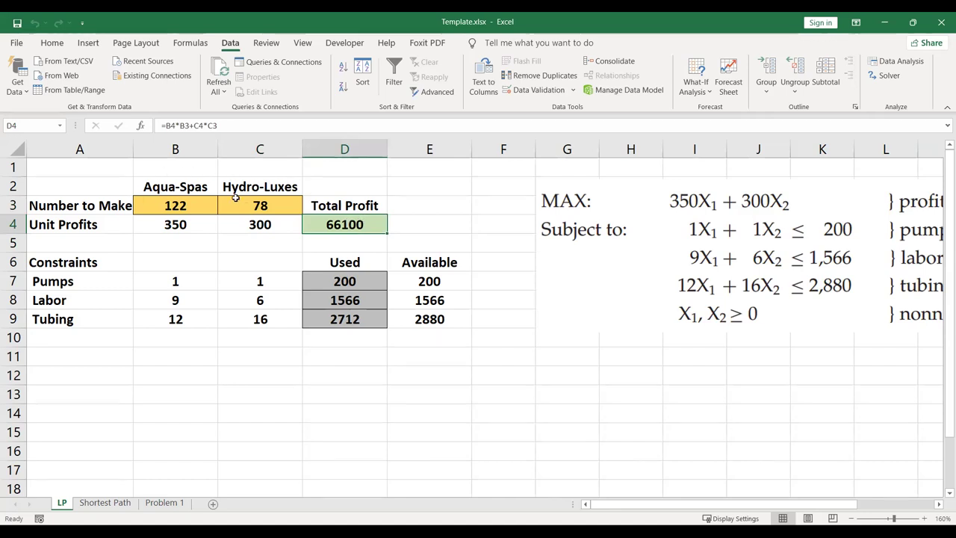
pyautogui.moveTo(185, 202); pyautogui.dragTo(335, 217)
pyautogui.click(455, 218)
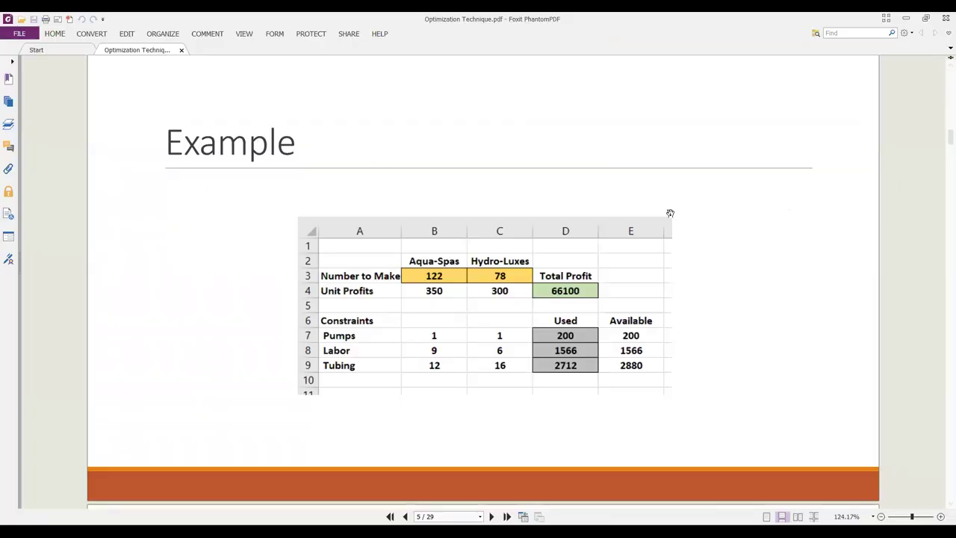
pyautogui.press('F11')
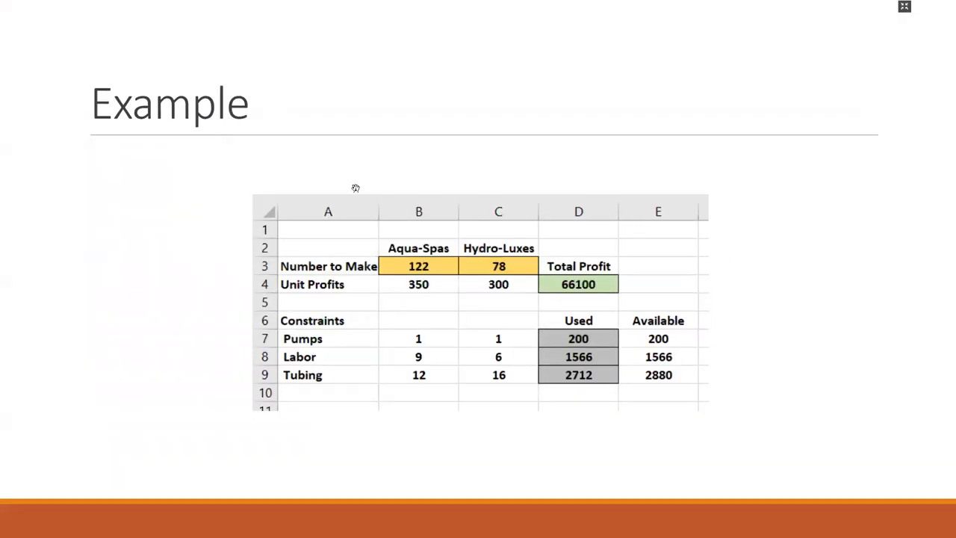
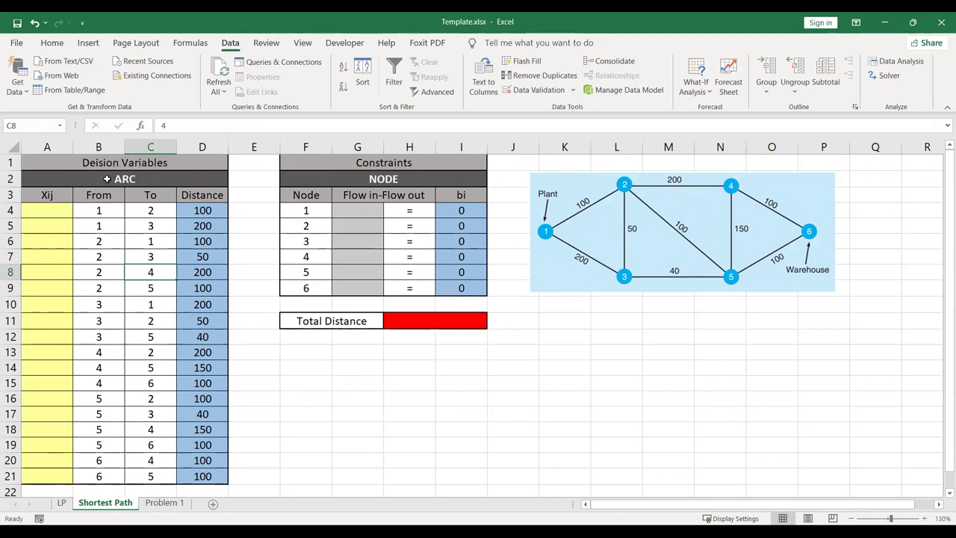
# On the Shortest Path sheet, examine the arcs leaving nodes 1 and 2 in the From and To columns.
pyautogui.click(107, 178)
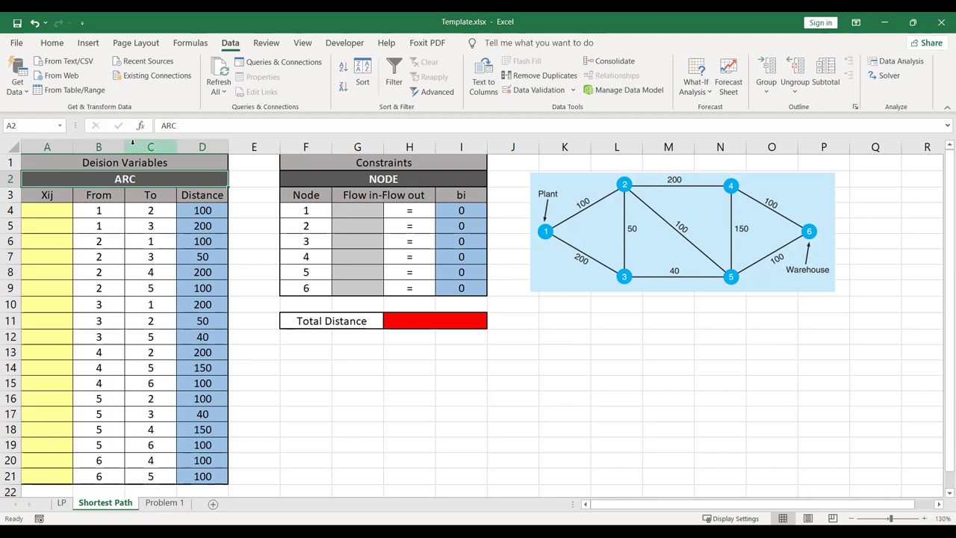
pyautogui.click(115, 213)
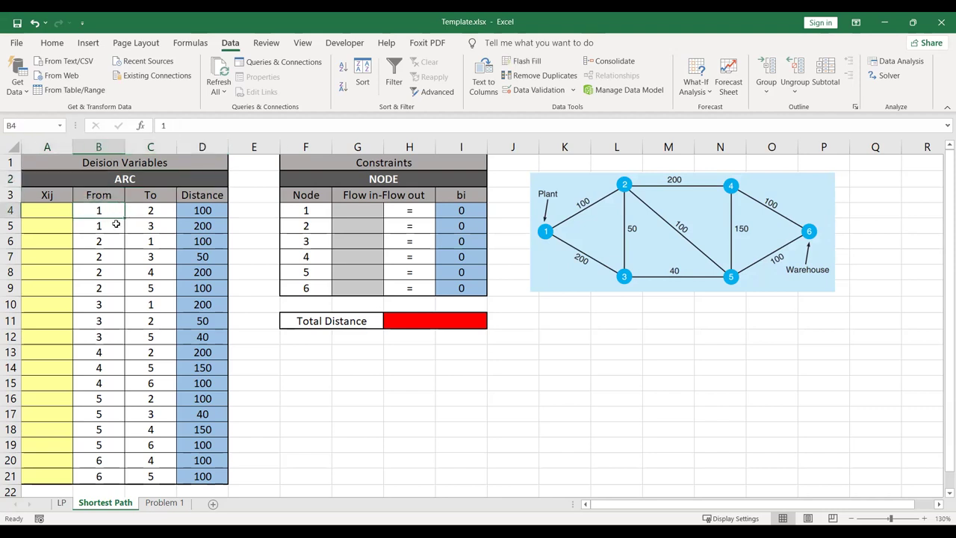
pyautogui.moveTo(100, 213); pyautogui.dragTo(109, 226)
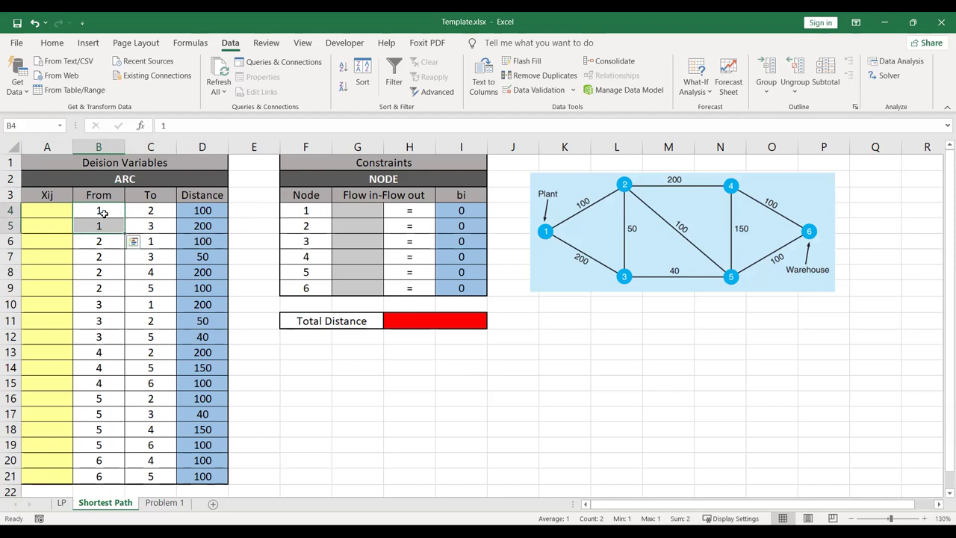
pyautogui.click(150, 215)
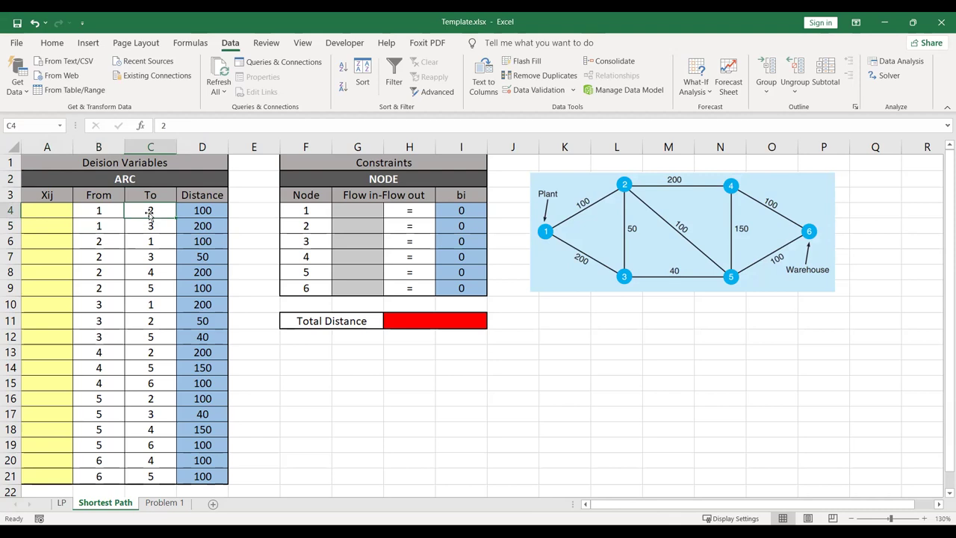
pyautogui.click(152, 226)
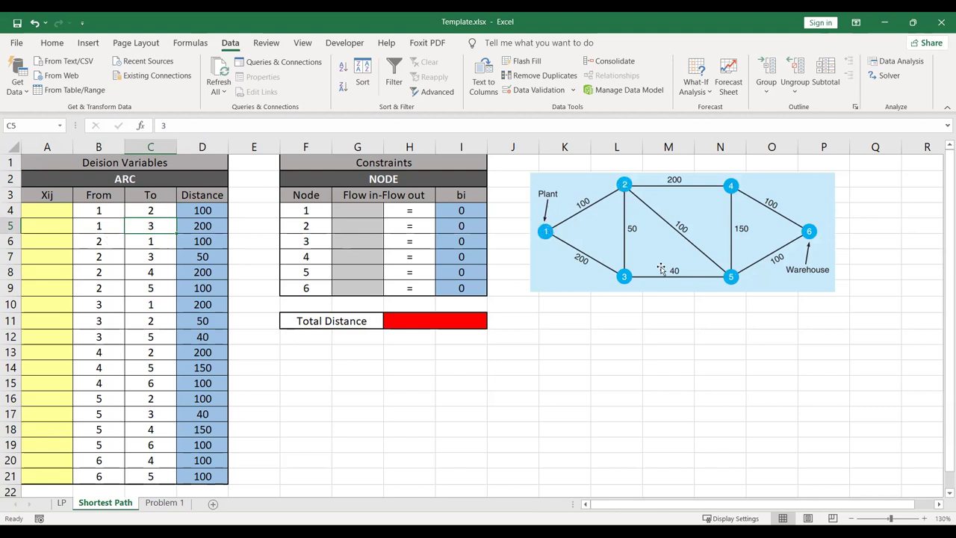
pyautogui.click(100, 243)
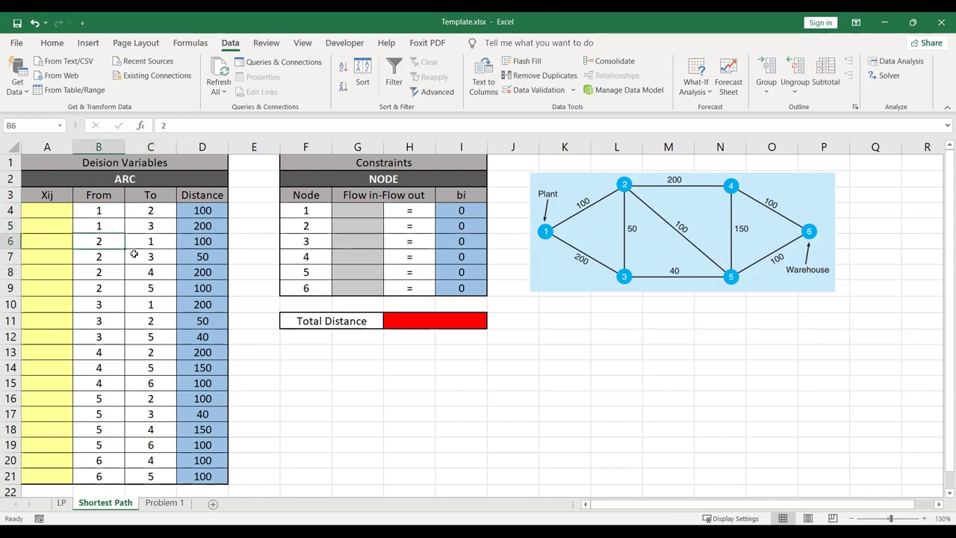
pyautogui.click(121, 255)
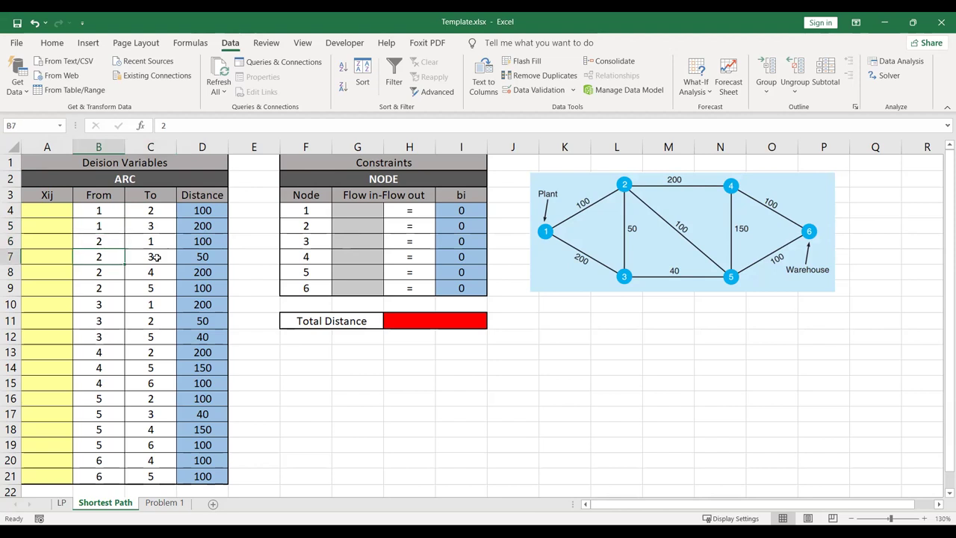
pyautogui.click(116, 287)
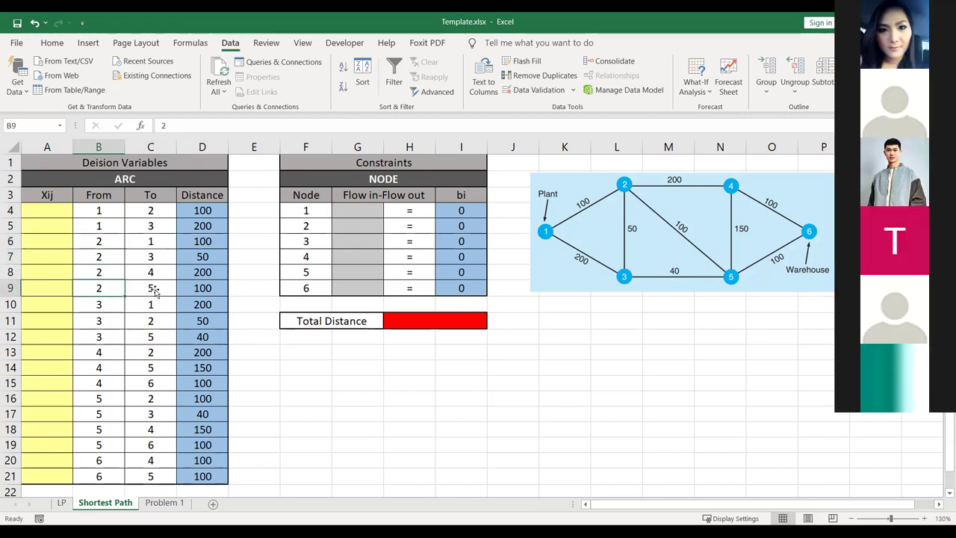
pyautogui.press('Right')
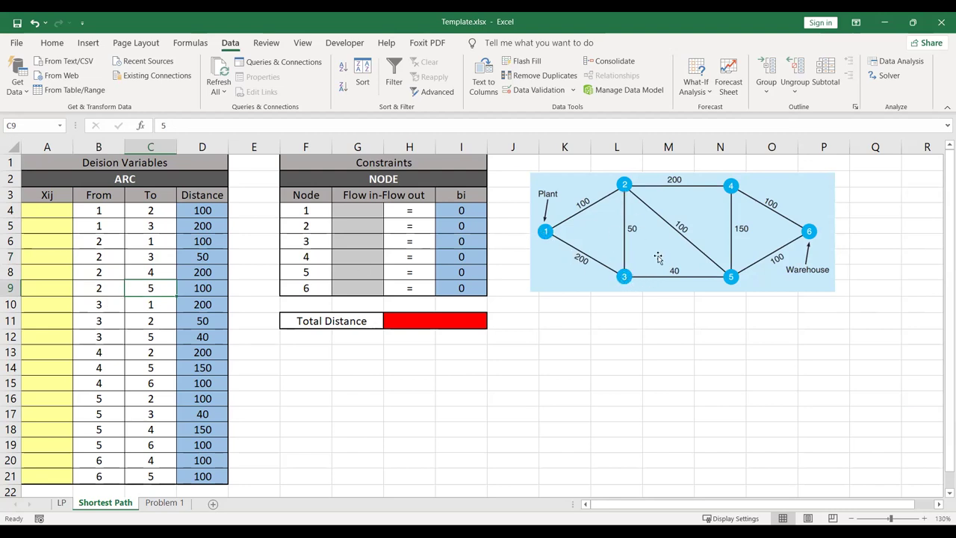
# Examine the arcs leaving node 3 in rows 10 to 12 of the ARC table.
pyautogui.click(118, 305)
pyautogui.click(152, 306)
pyautogui.click(120, 323)
pyautogui.click(154, 322)
pyautogui.click(109, 339)
pyautogui.click(142, 337)
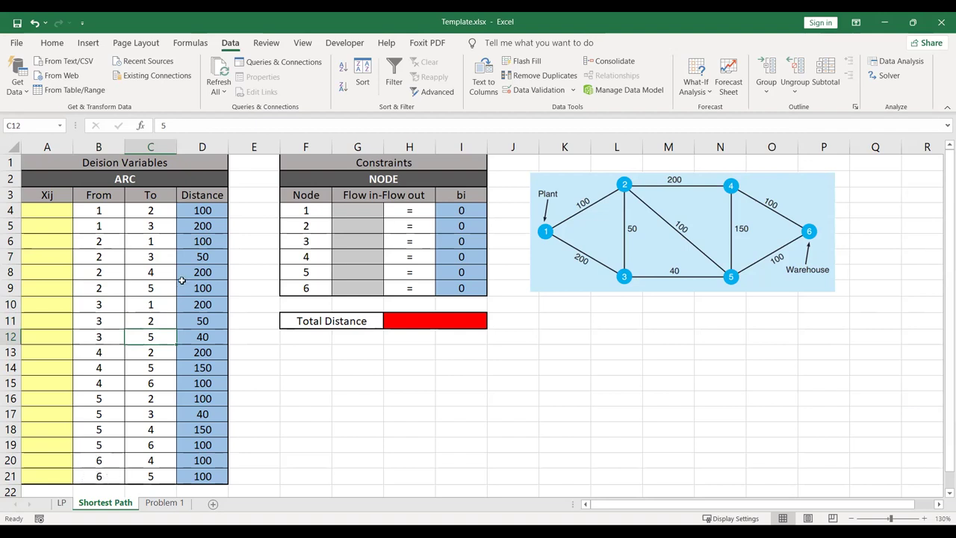
# Examine the distance, From, To and Xij cells of the first arc and the first node in the constraints table.
pyautogui.click(200, 214)
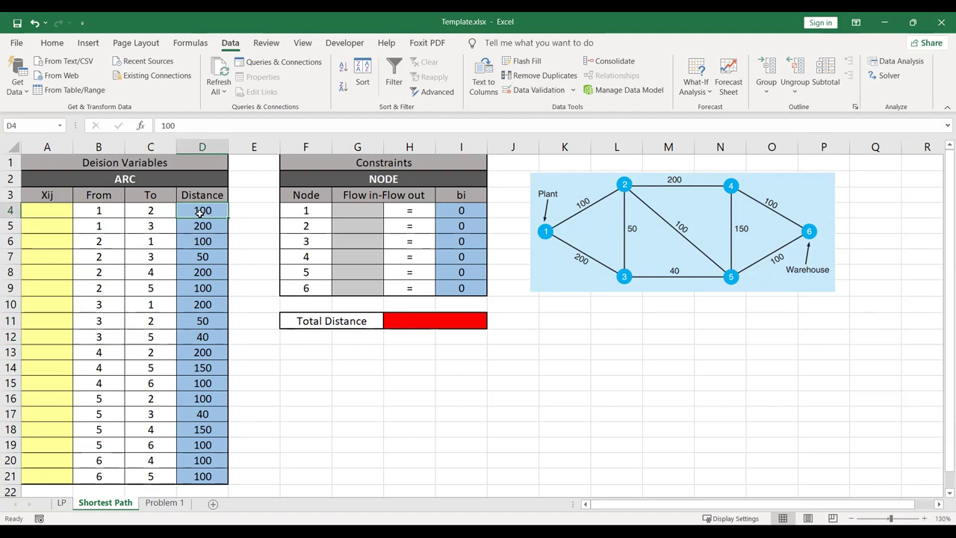
pyautogui.click(97, 214)
pyautogui.click(145, 214)
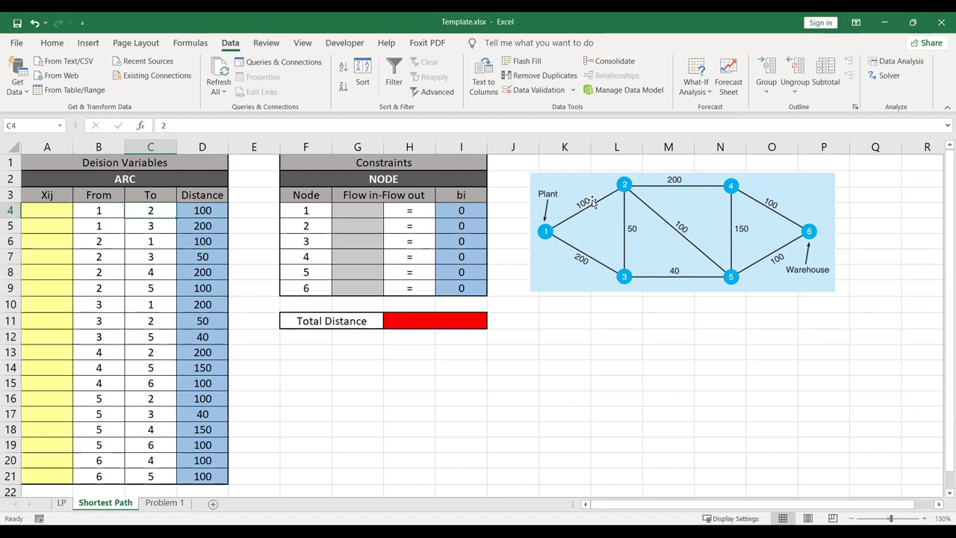
pyautogui.click(52, 211)
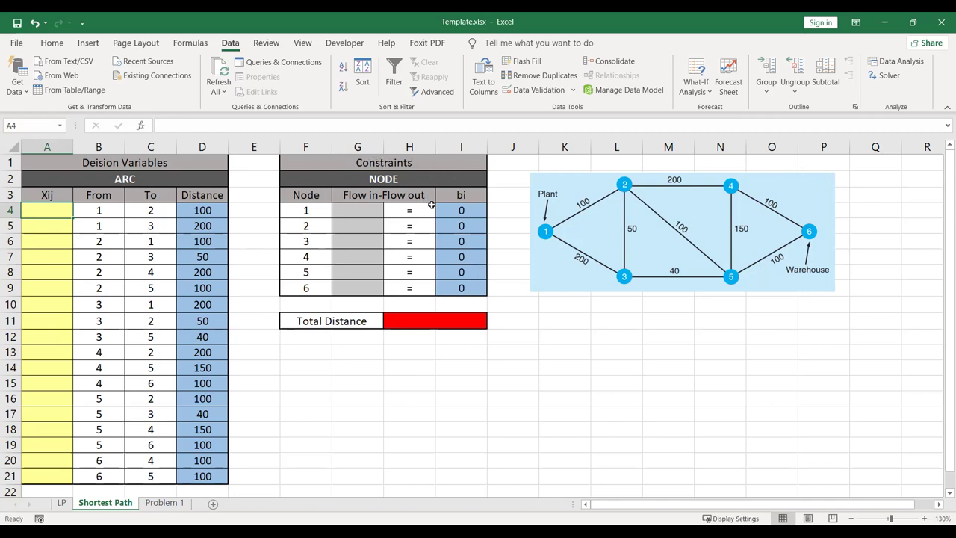
pyautogui.click(311, 213)
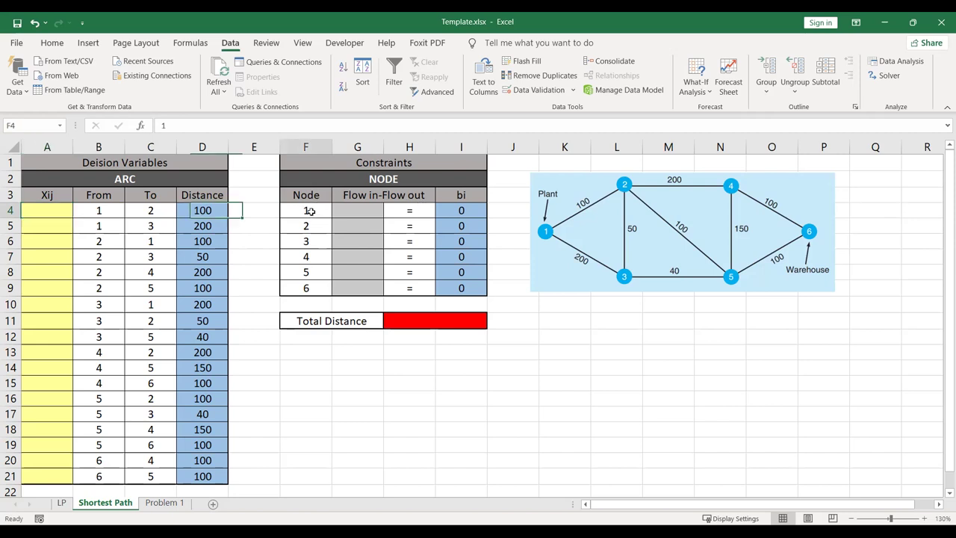
# Start a SUMIF formula in G4 for node 1's flow in, with the absolute To range $C$4:$C$21 as its range.
pyautogui.click(362, 209)
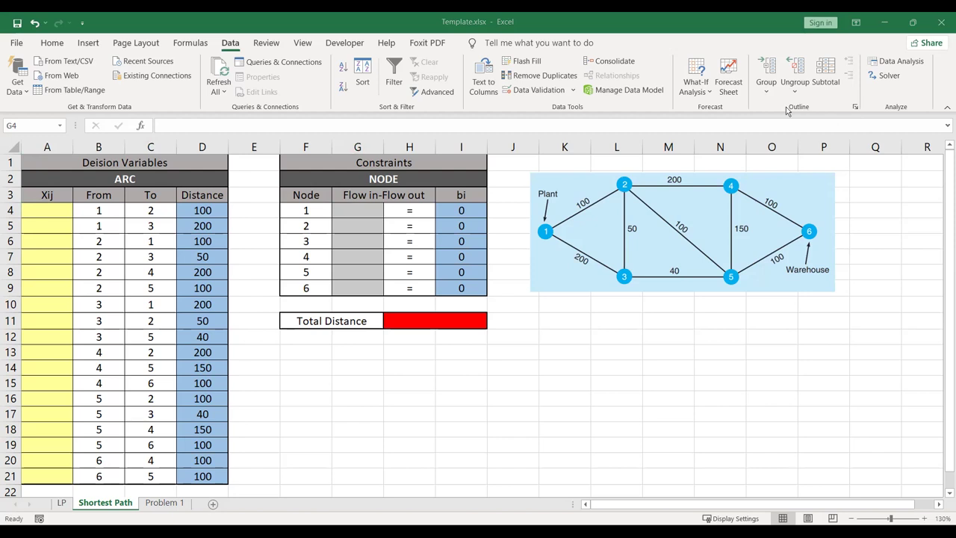
pyautogui.click(359, 211)
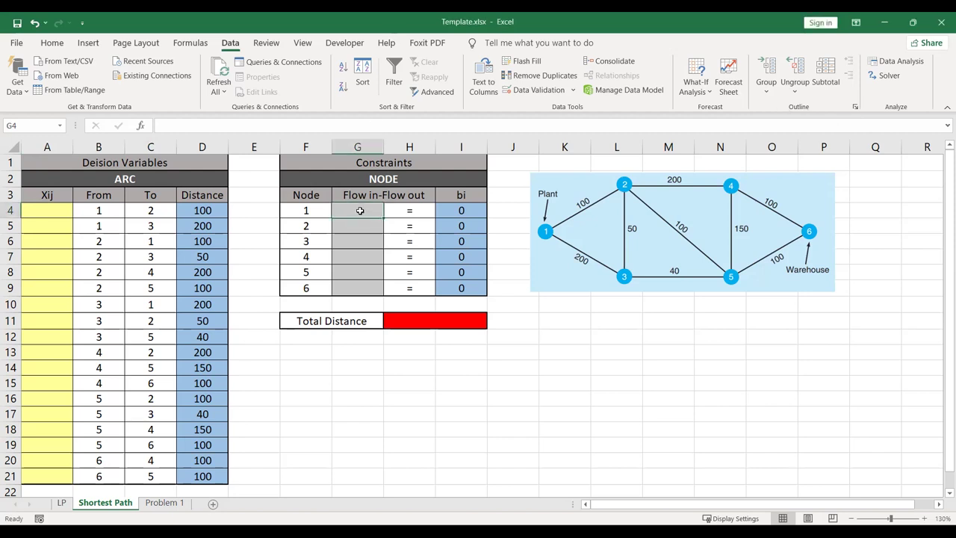
pyautogui.write('=')
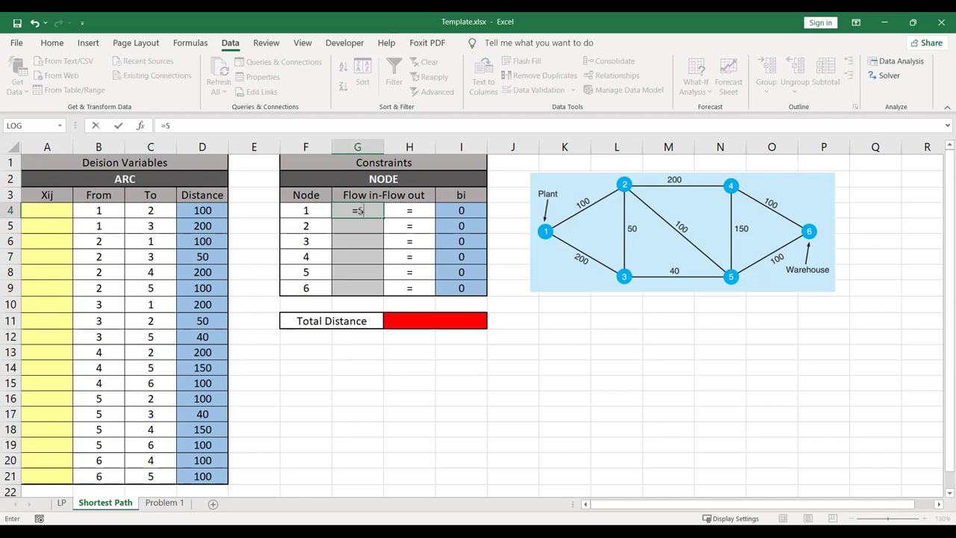
pyautogui.write('SUM')
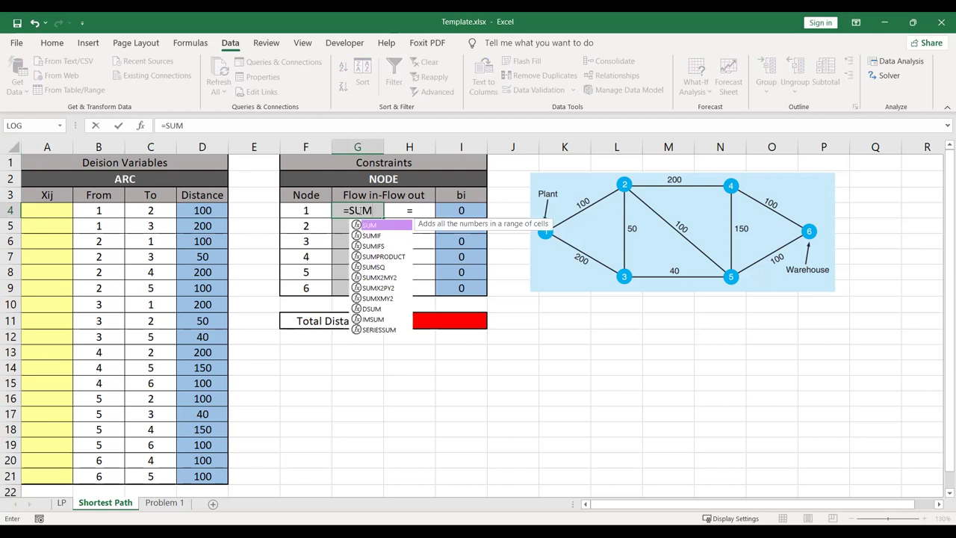
pyautogui.write('IF(')
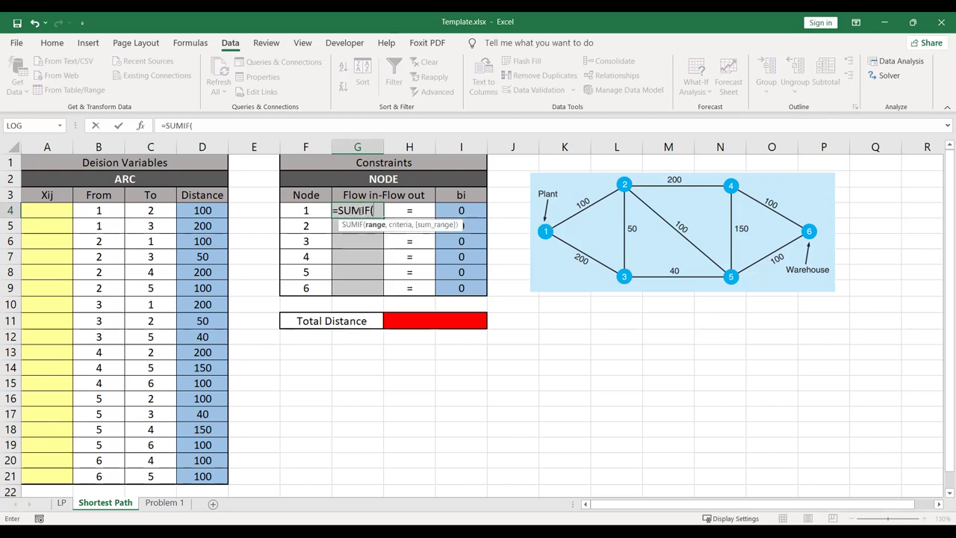
pyautogui.click(158, 212)
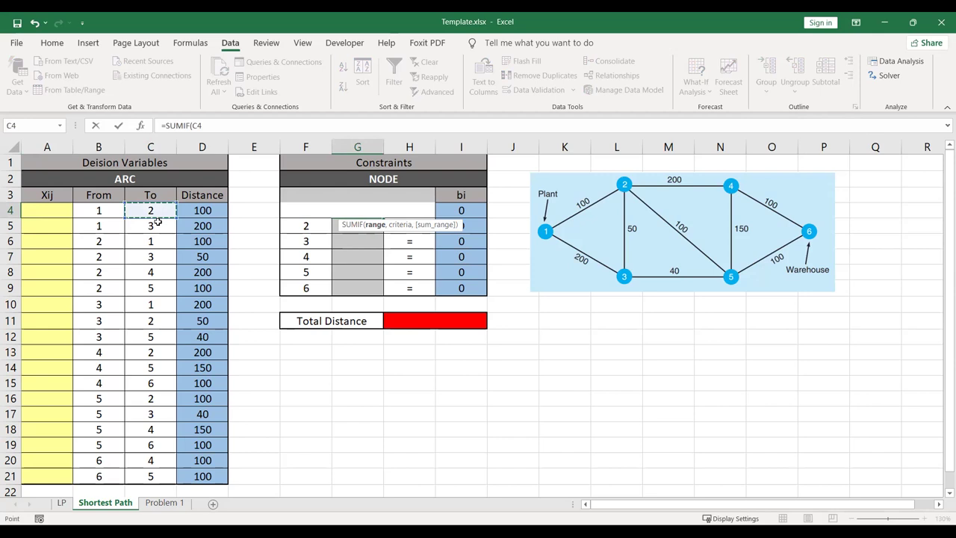
pyautogui.keyDown('shift'); pyautogui.click(144, 476); pyautogui.keyUp('shift')
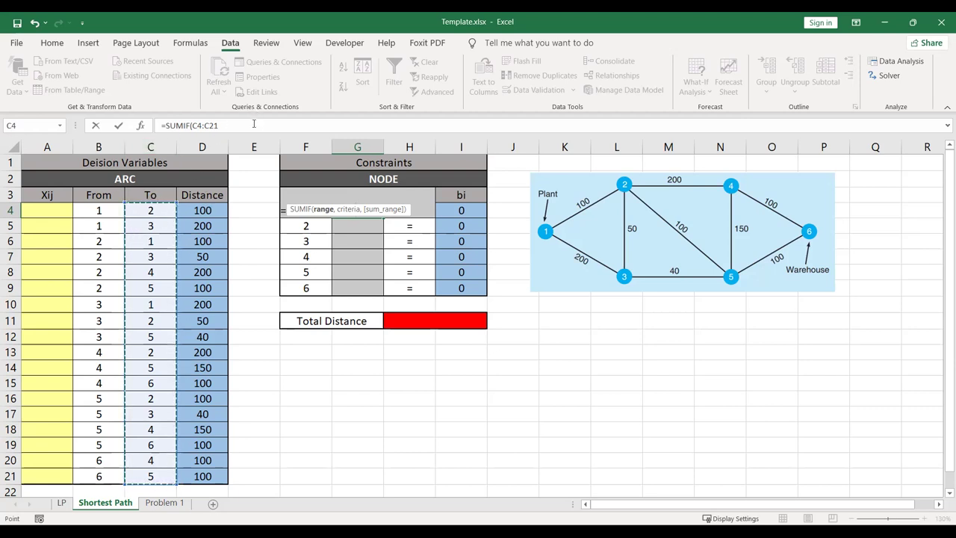
pyautogui.press('F4')
pyautogui.write(',')
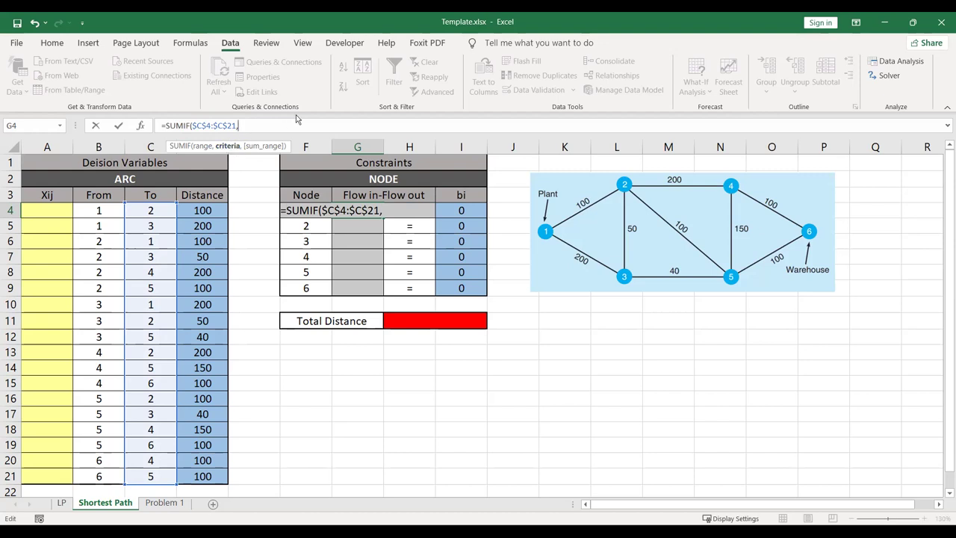
# Complete the flow-in SUMIF for node 1 with criterion F4 and the absolute Xij sum range $A$4:$A$21.
pyautogui.press('Left')
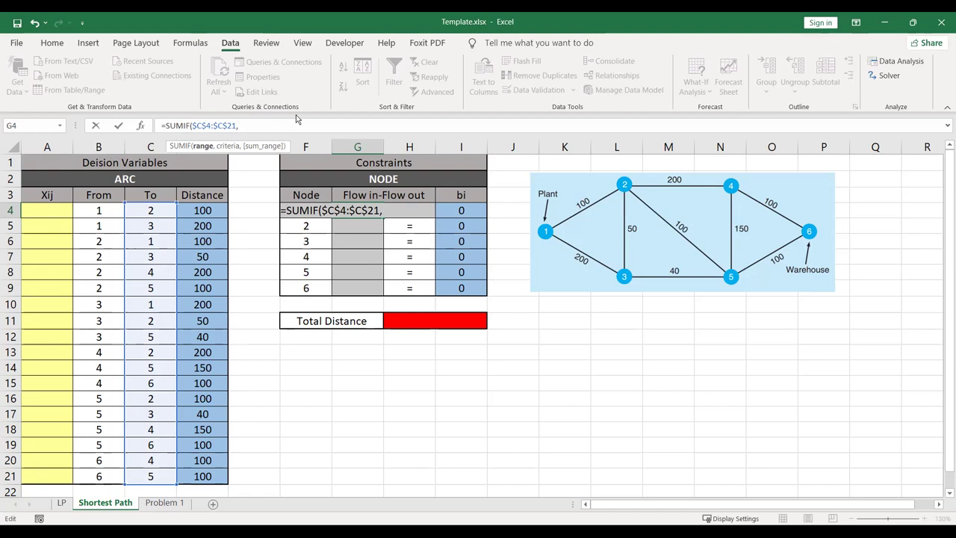
pyautogui.press('Right')
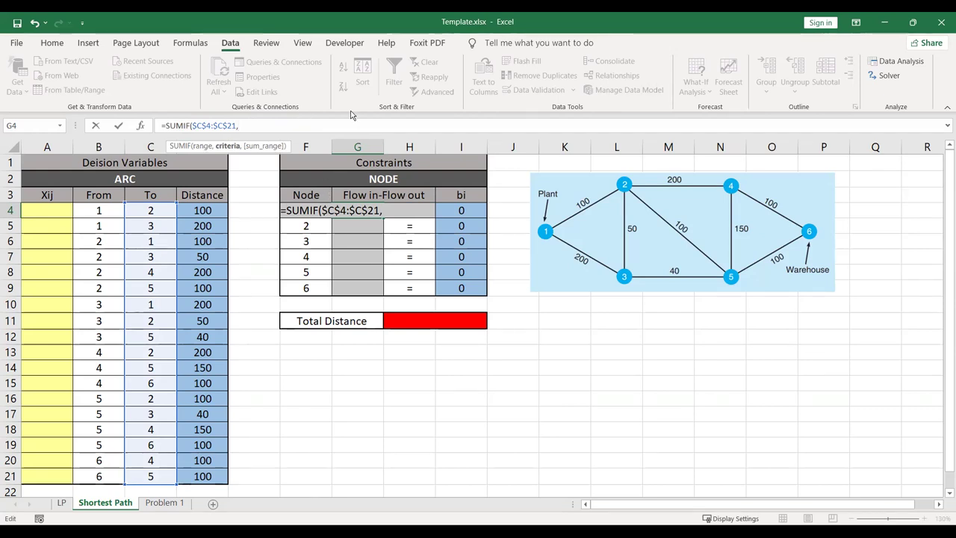
pyautogui.write('F')
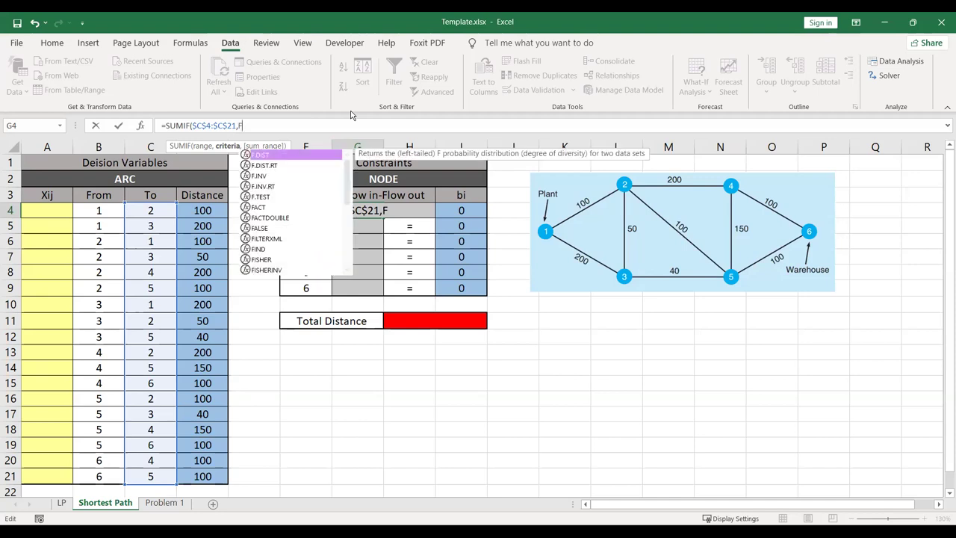
pyautogui.press('BackSpace')
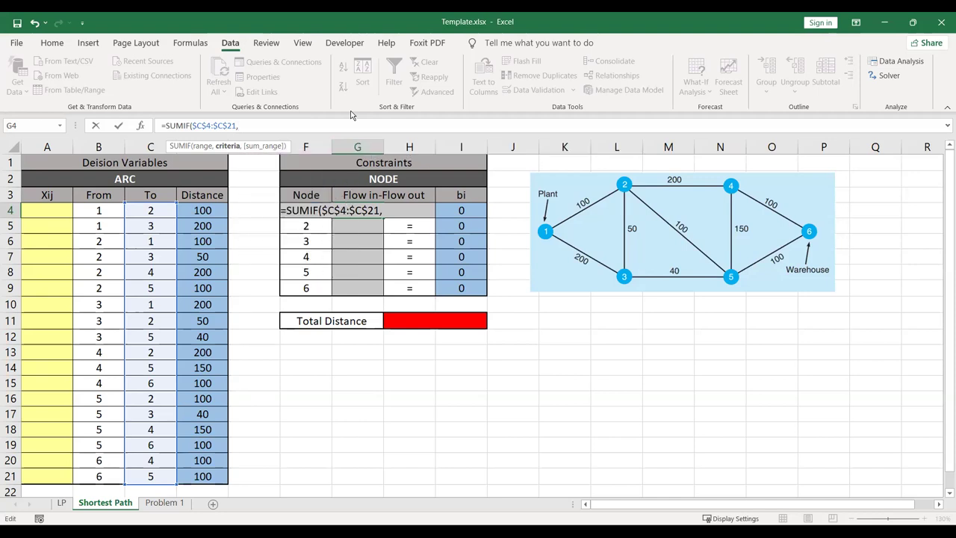
pyautogui.write('F4')
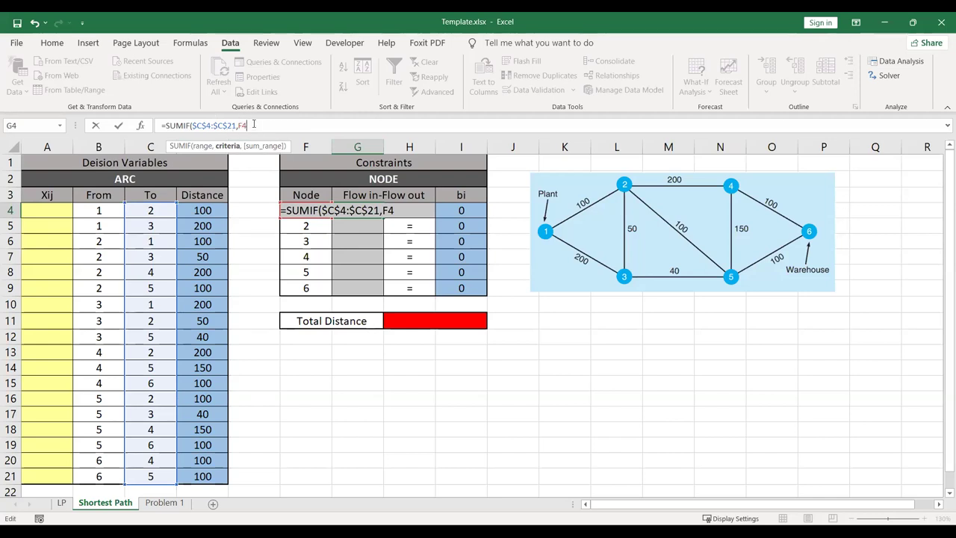
pyautogui.write(',')
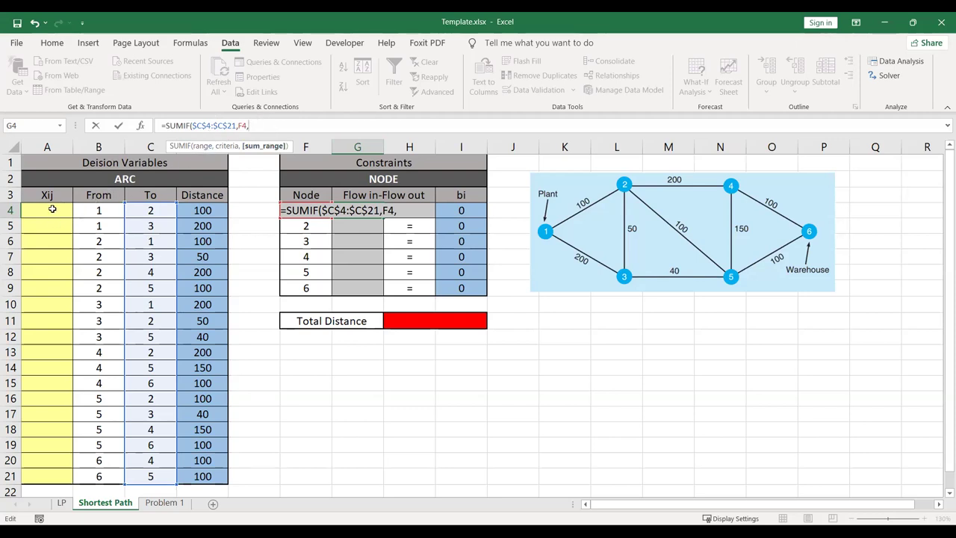
pyautogui.moveTo(53, 209); pyautogui.dragTo(53, 478)
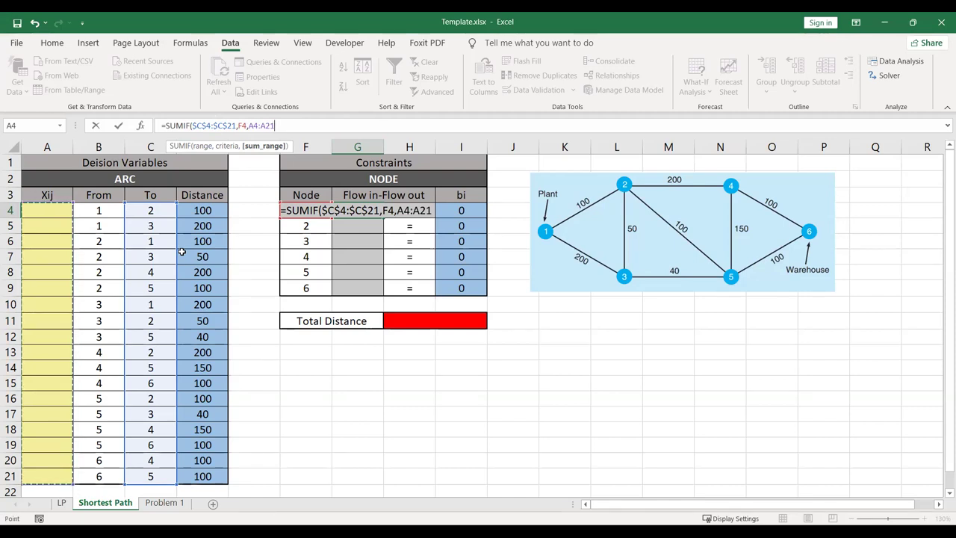
pyautogui.press('F4')
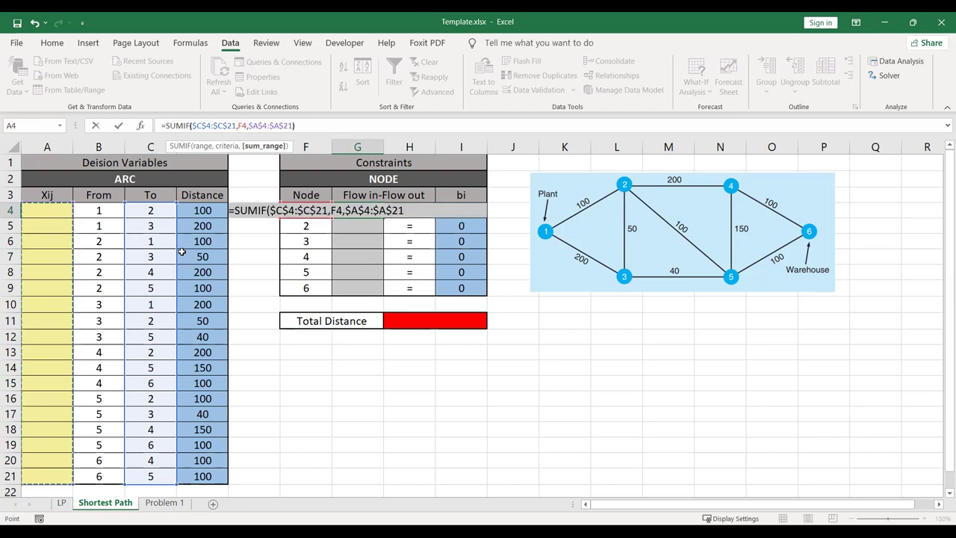
pyautogui.write(')')
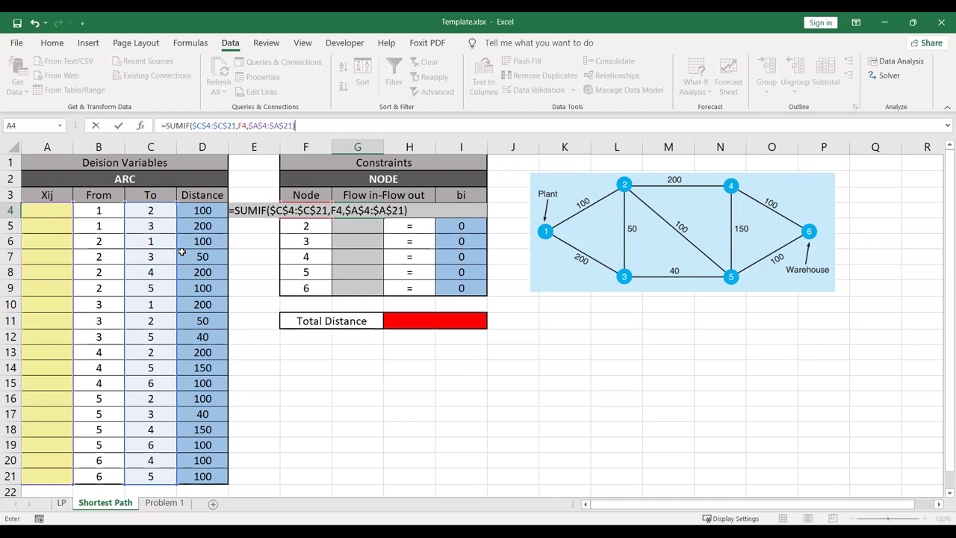
# Subtract node 1's flow out with a second SUMIF using From range $B$4:$B$21, criterion F4 and sum range $A$4:$A$21, and enter the formula.
pyautogui.write('-S')
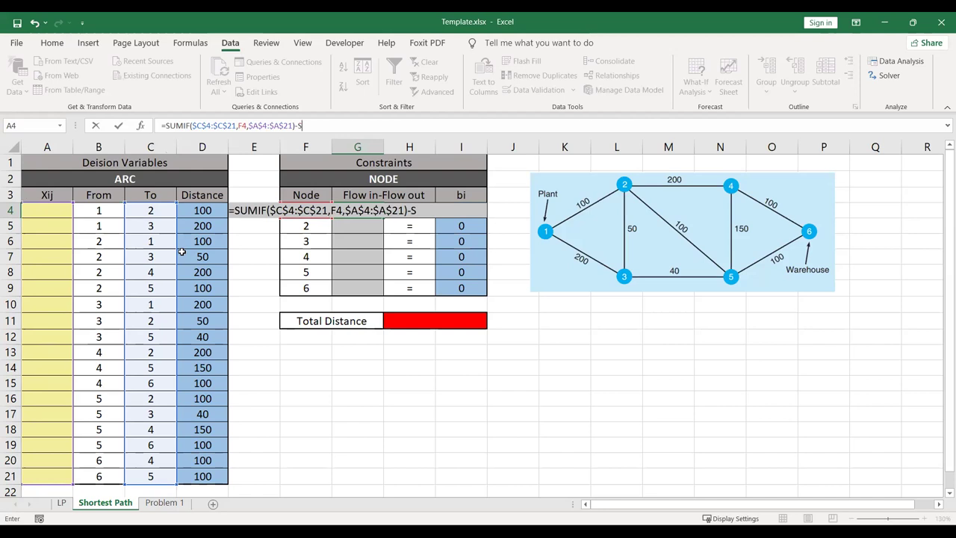
pyautogui.write('UMIF(')
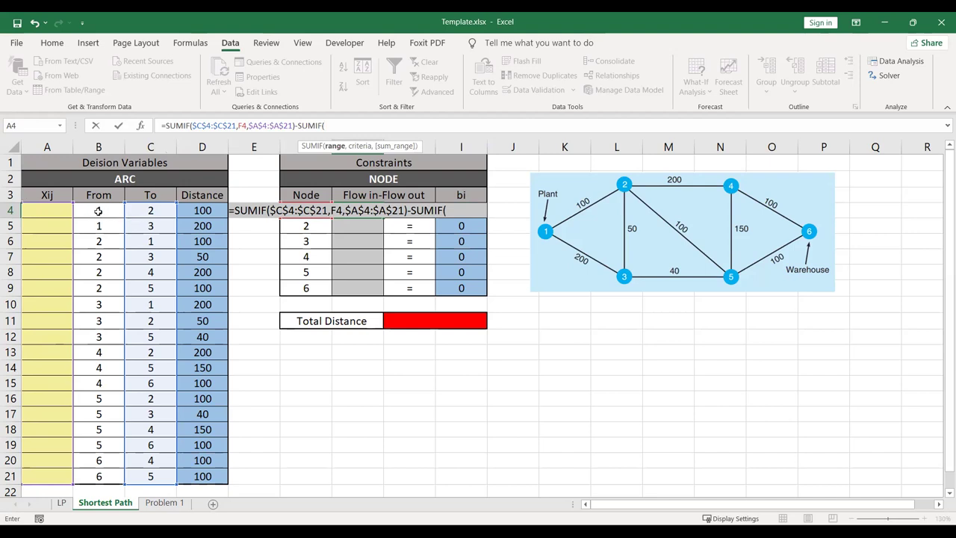
pyautogui.click(98, 211)
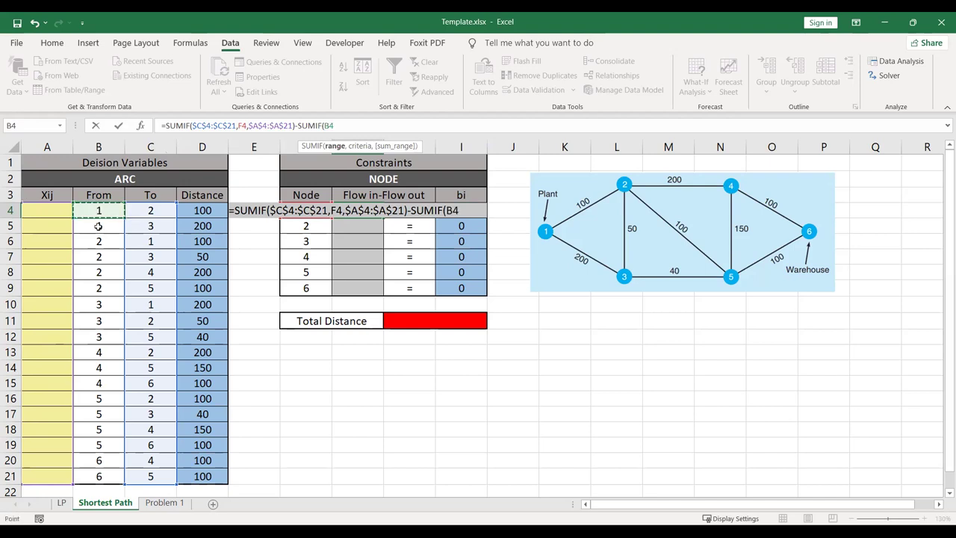
pyautogui.keyDown('shift'); pyautogui.click(90, 484); pyautogui.keyUp('shift')
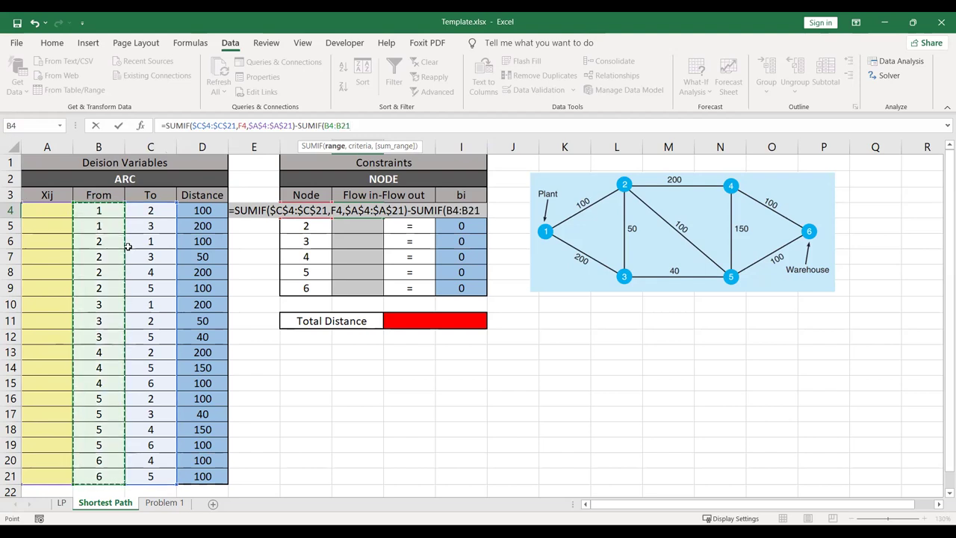
pyautogui.press('F4')
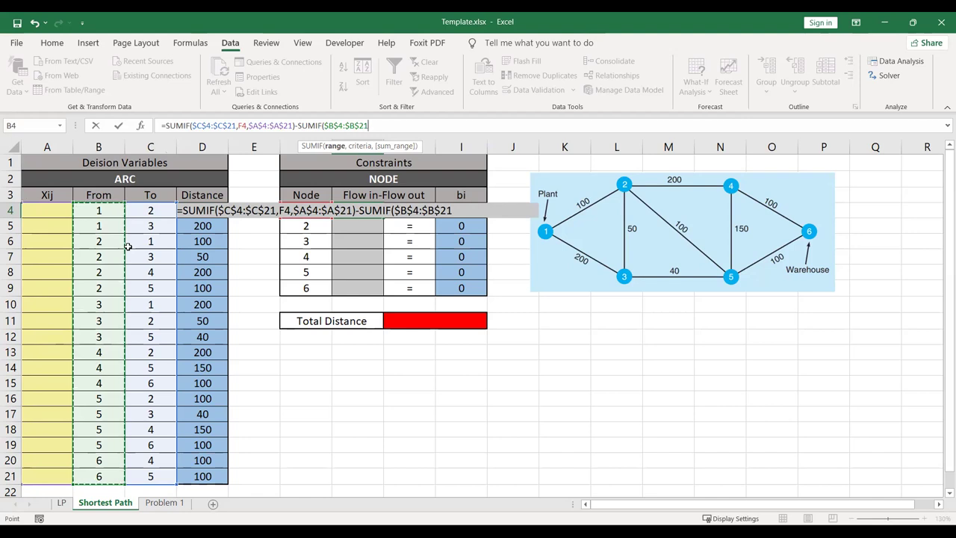
pyautogui.write(',F4')
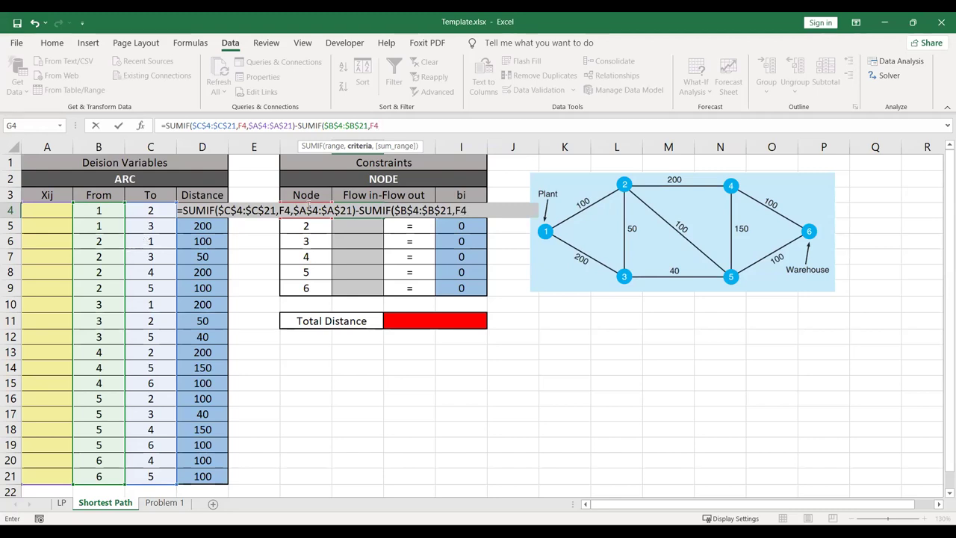
pyautogui.write(',')
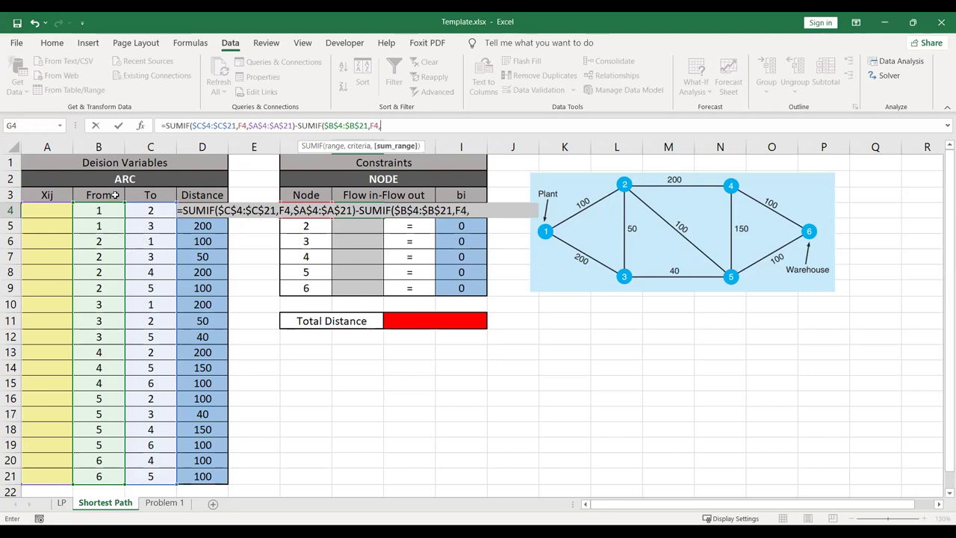
pyautogui.click(41, 212)
pyautogui.keyDown('shift'); pyautogui.click(53, 471); pyautogui.keyUp('shift')
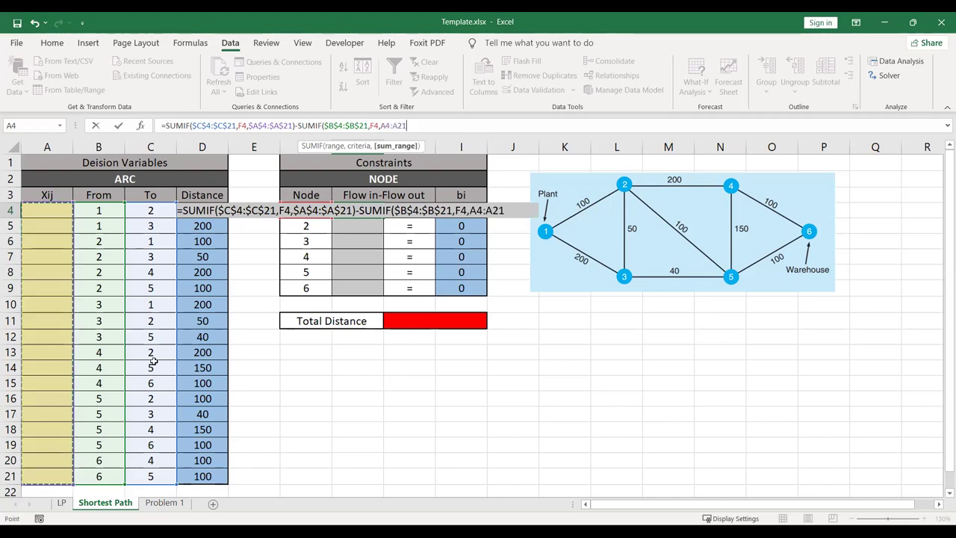
pyautogui.press('F4')
pyautogui.write(')')
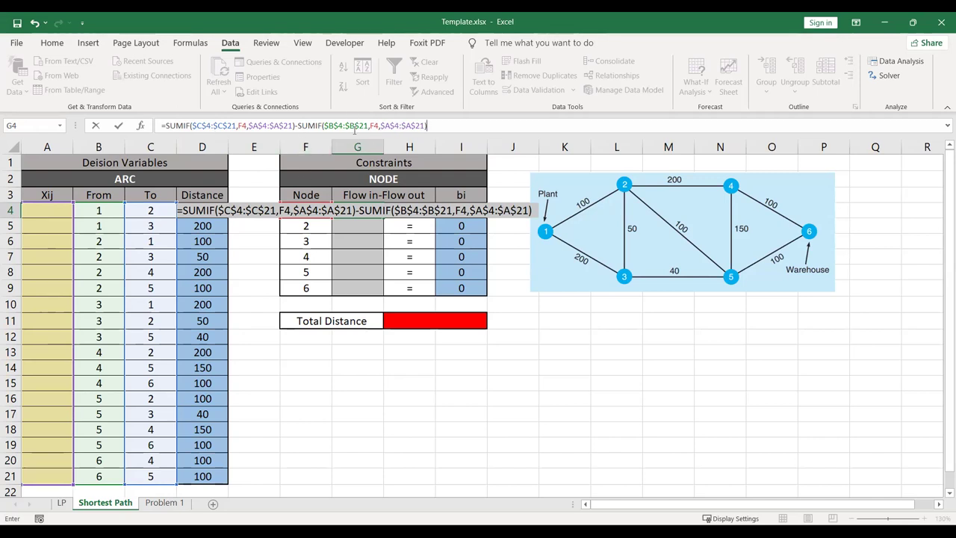
pyautogui.press('Return')
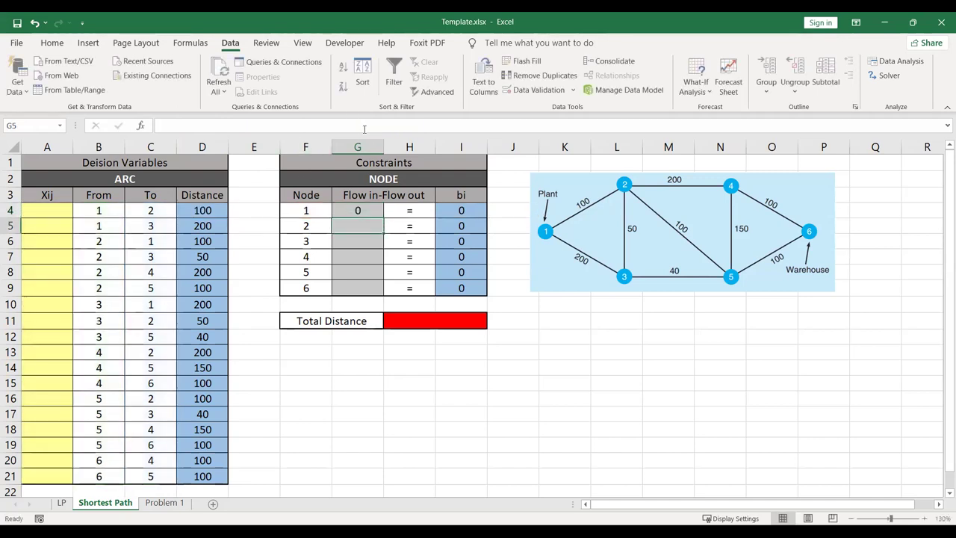
# Fill the flow in-flow out formula from G4 down to G9 for the remaining nodes.
pyautogui.click(366, 210)
pyautogui.doubleClick(384, 218)
pyautogui.click(375, 208)
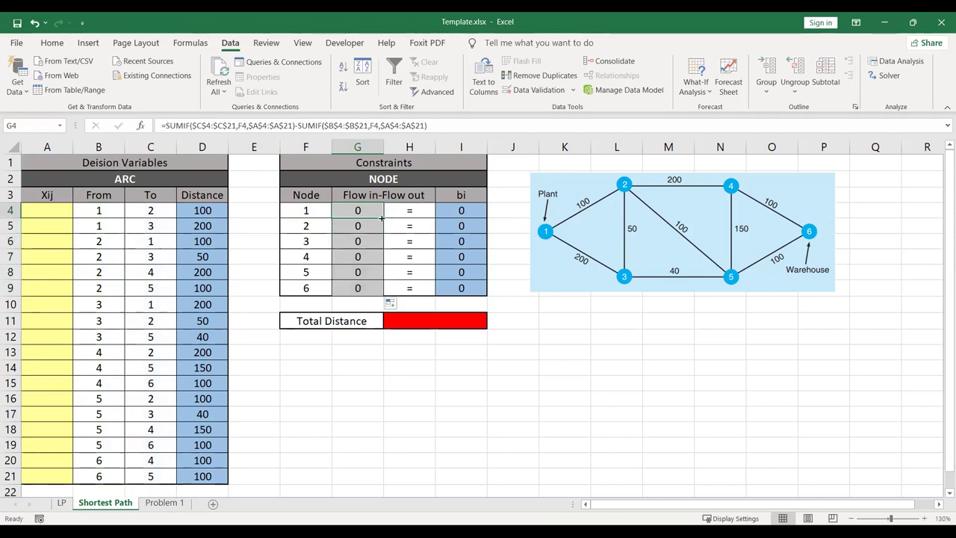
pyautogui.moveTo(385, 217); pyautogui.dragTo(374, 284)
pyautogui.click(366, 215)
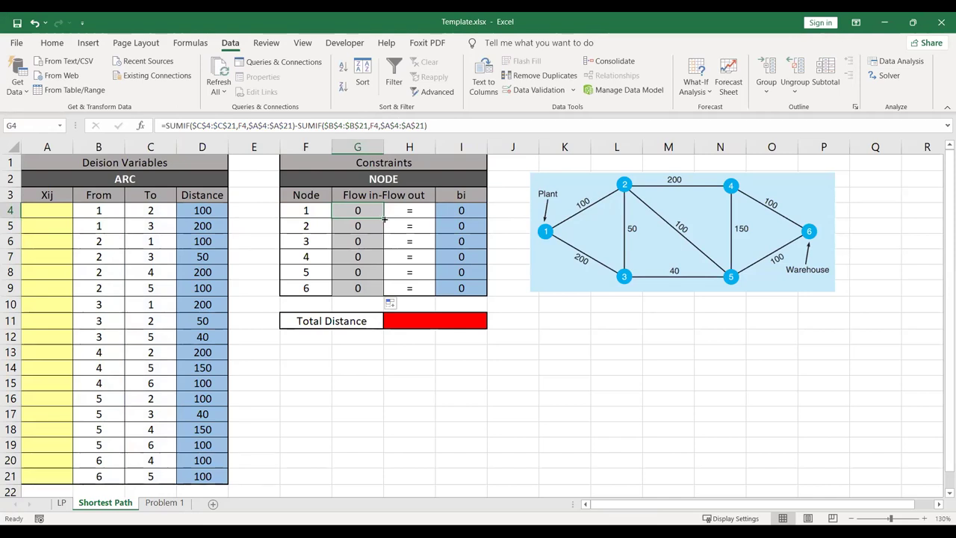
pyautogui.hotkey('ctrl', 'shift', 'Down')
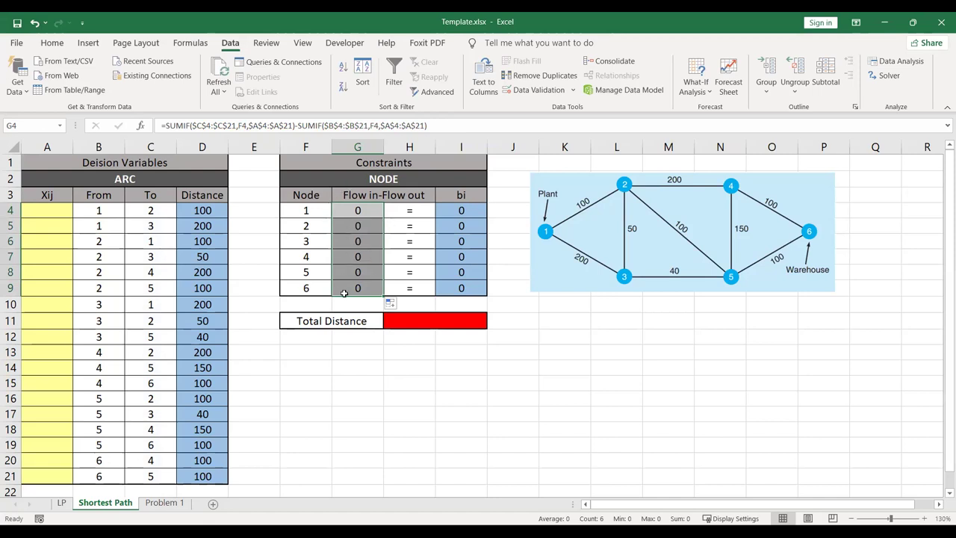
# Set the bi value to -1 for plant node 1 and to 1 for warehouse node 6.
pyautogui.click(425, 212)
pyautogui.click(312, 212)
pyautogui.click(457, 211)
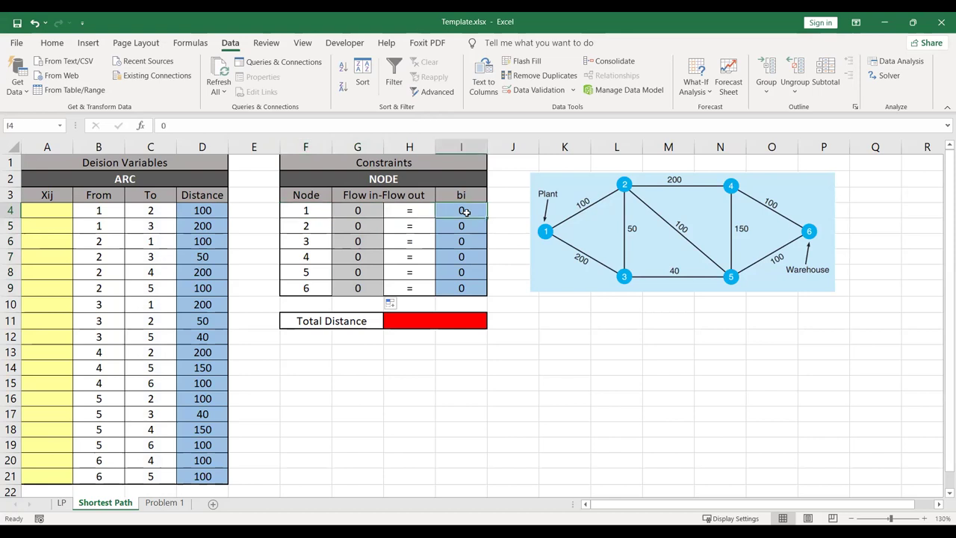
pyautogui.write('-1')
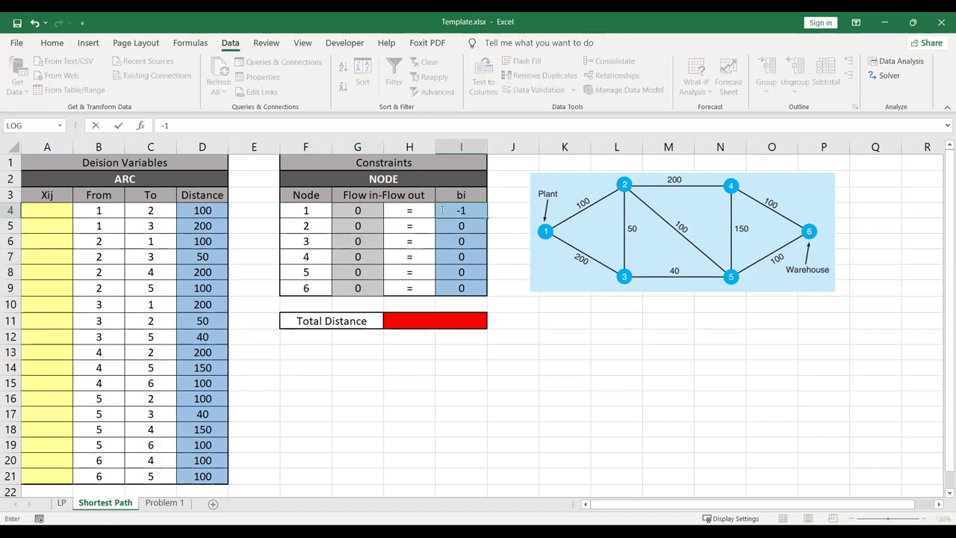
pyautogui.press('Return')
pyautogui.click(459, 287)
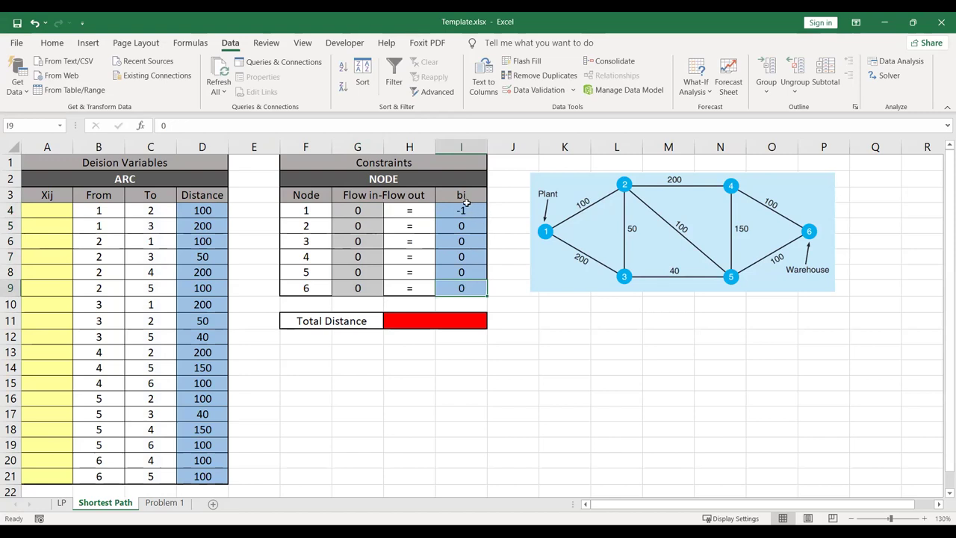
pyautogui.write('1')
pyautogui.press('Return')
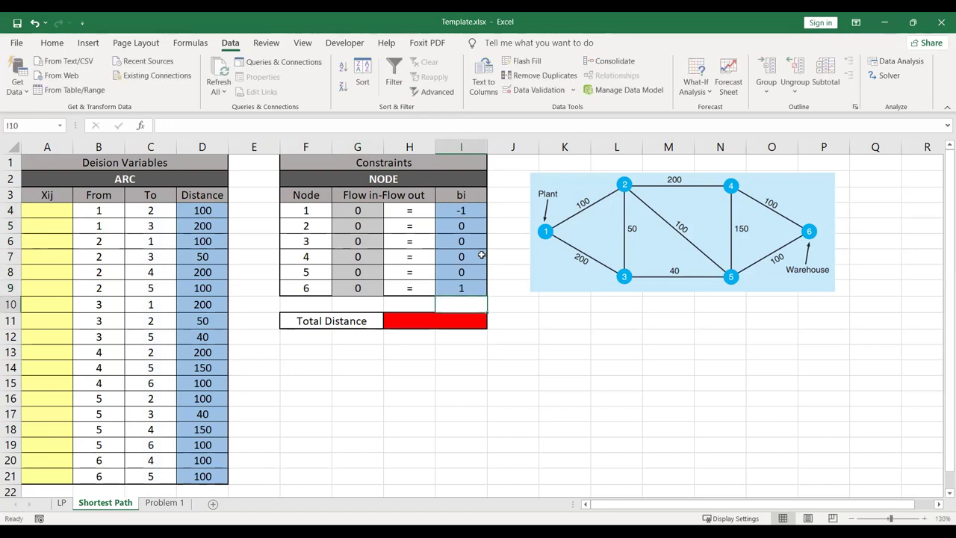
pyautogui.click(405, 258)
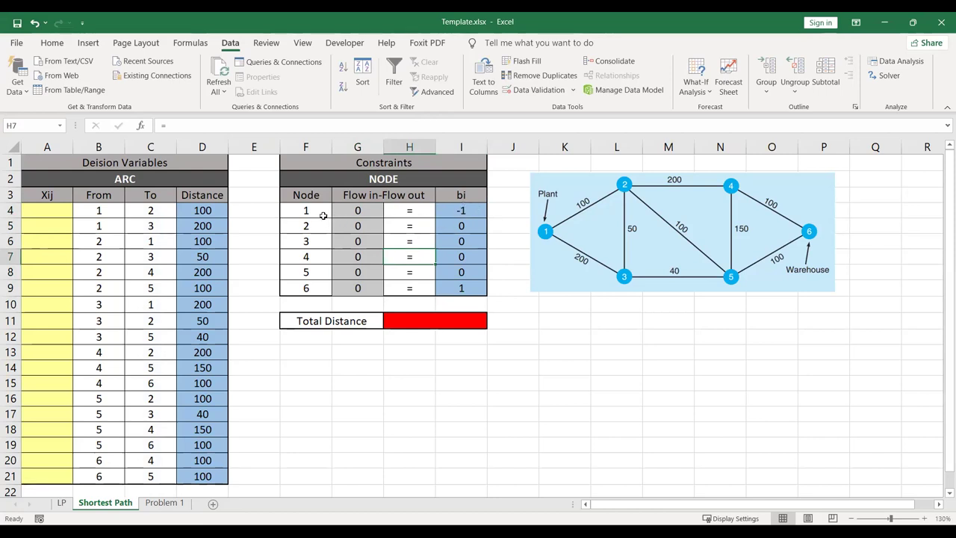
pyautogui.click(469, 213)
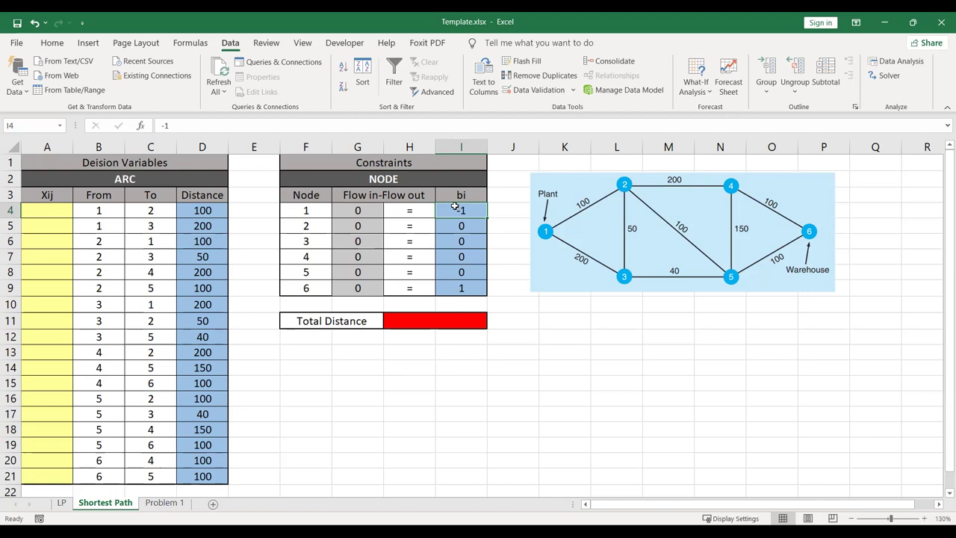
pyautogui.click(465, 286)
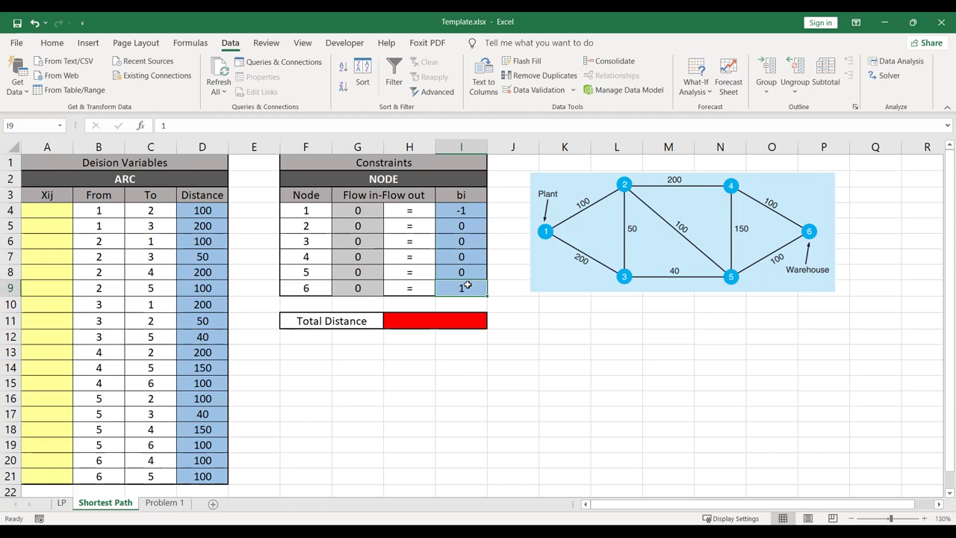
# Enter the Total Distance objective in H11 as the SUMPRODUCT of Xij range A4:A21 and Distance range D4:D21.
pyautogui.click(466, 321)
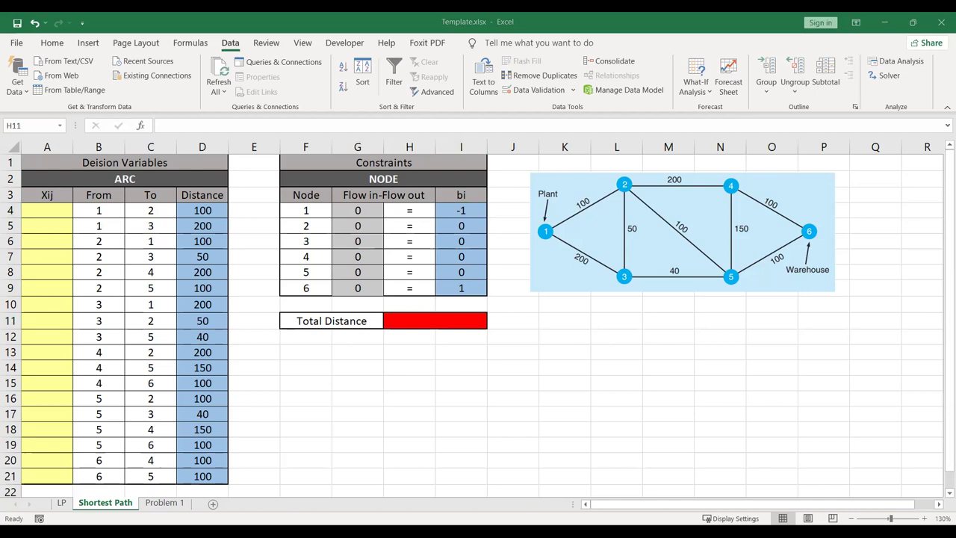
pyautogui.click(423, 317)
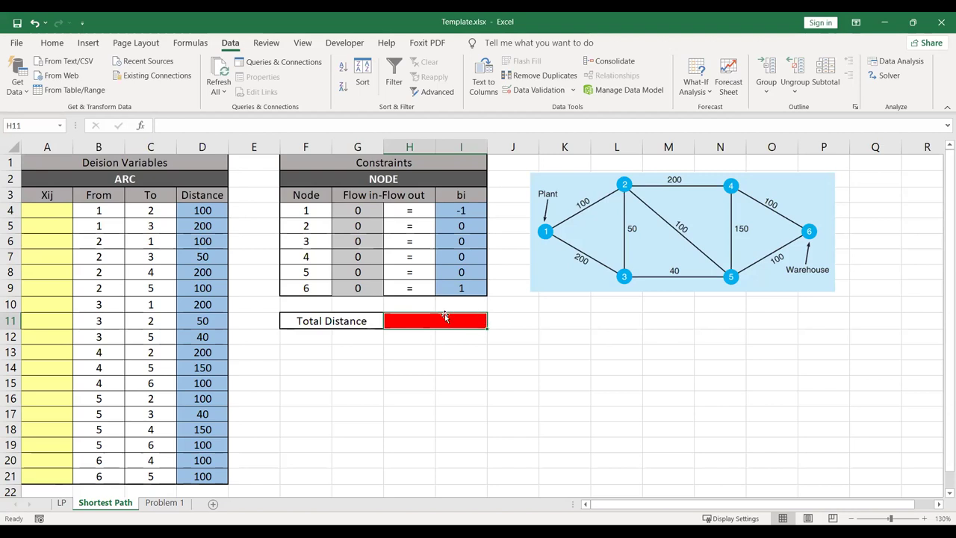
pyautogui.write('=')
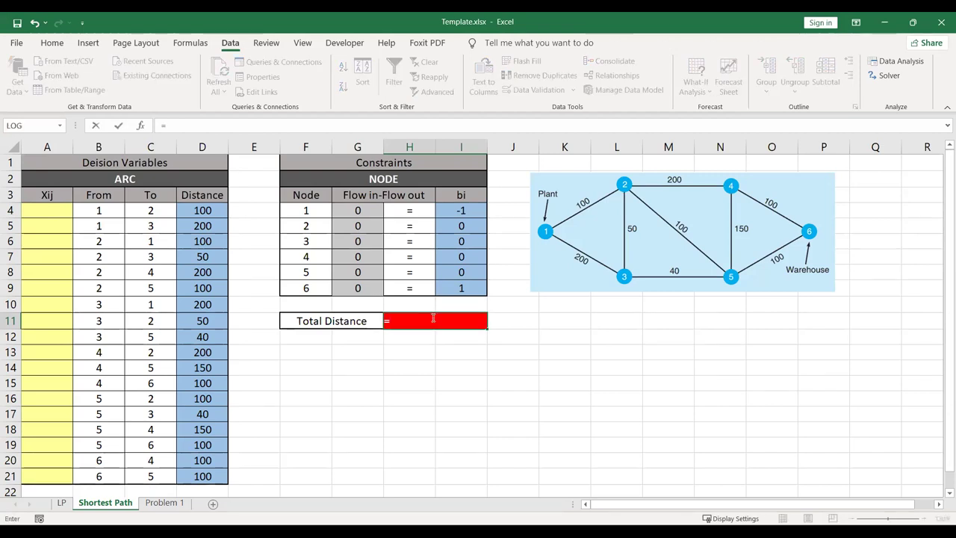
pyautogui.write('SUMP')
pyautogui.press('Tab')
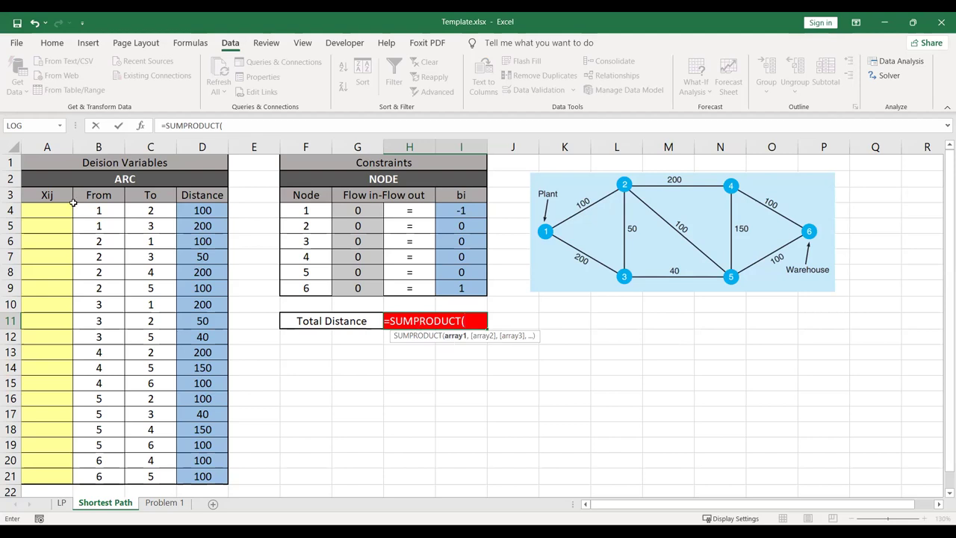
pyautogui.moveTo(57, 207); pyautogui.dragTo(47, 473)
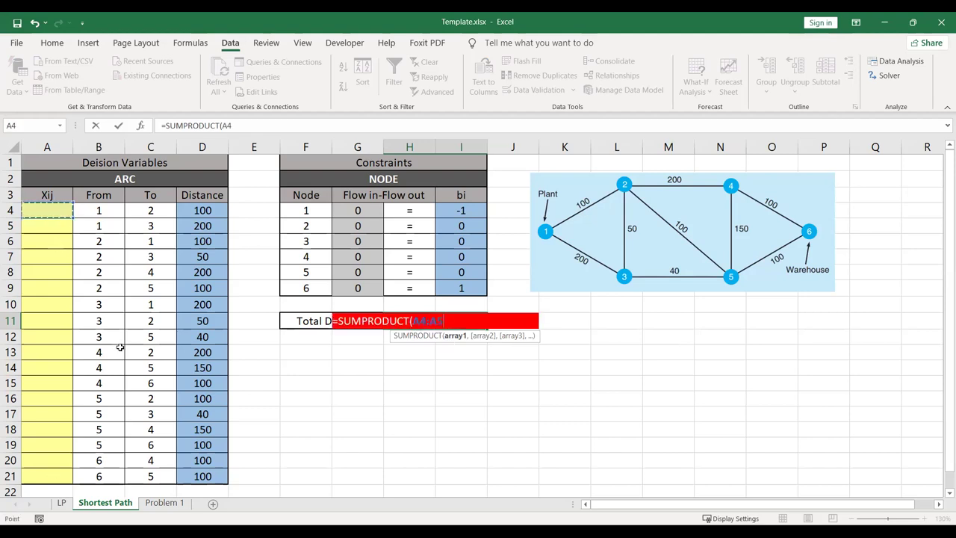
pyautogui.write(',')
pyautogui.moveTo(204, 210); pyautogui.dragTo(221, 449)
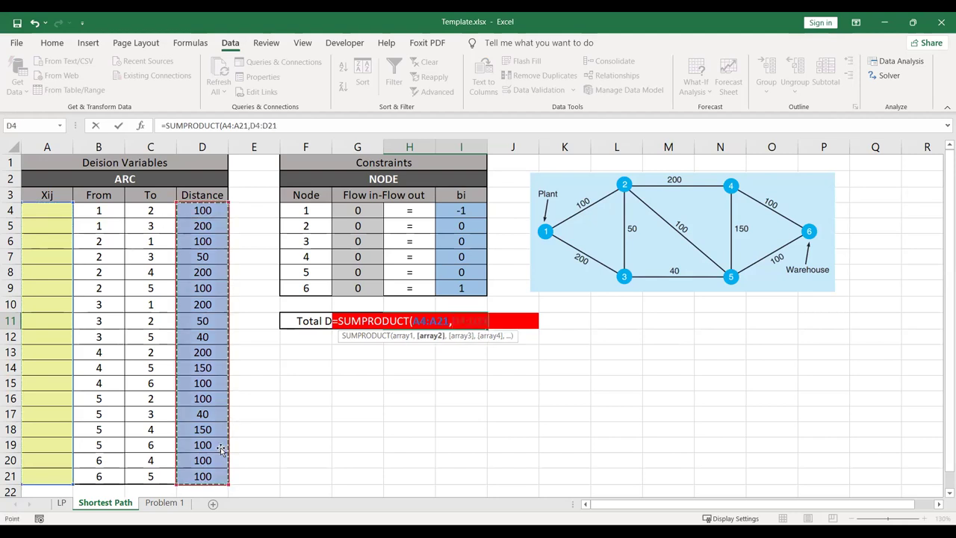
pyautogui.write(')')
pyautogui.press('Return')
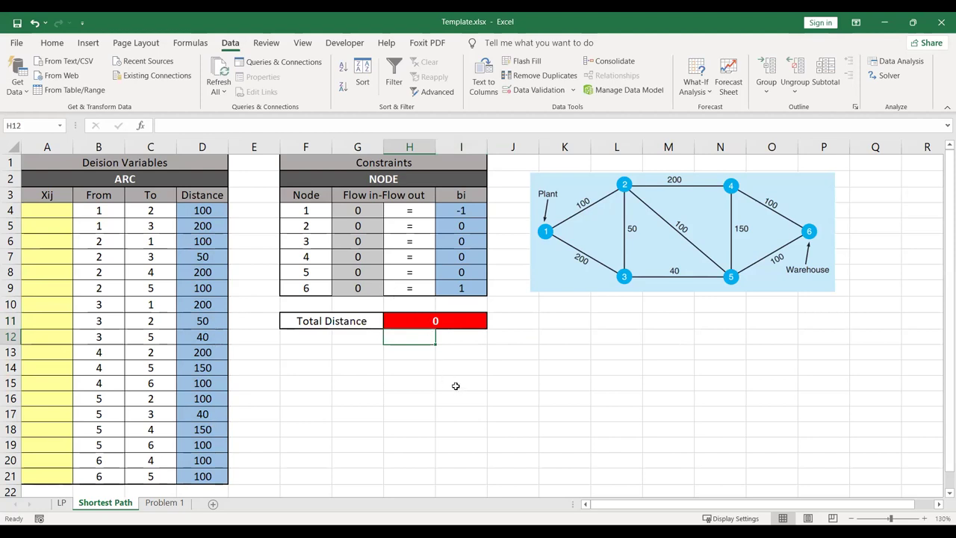
# Enter a trial Xij value of 1 for arcs 2-1 and 3-1 in A6 and A10 to test the flow and distance formulas.
pyautogui.click(56, 242)
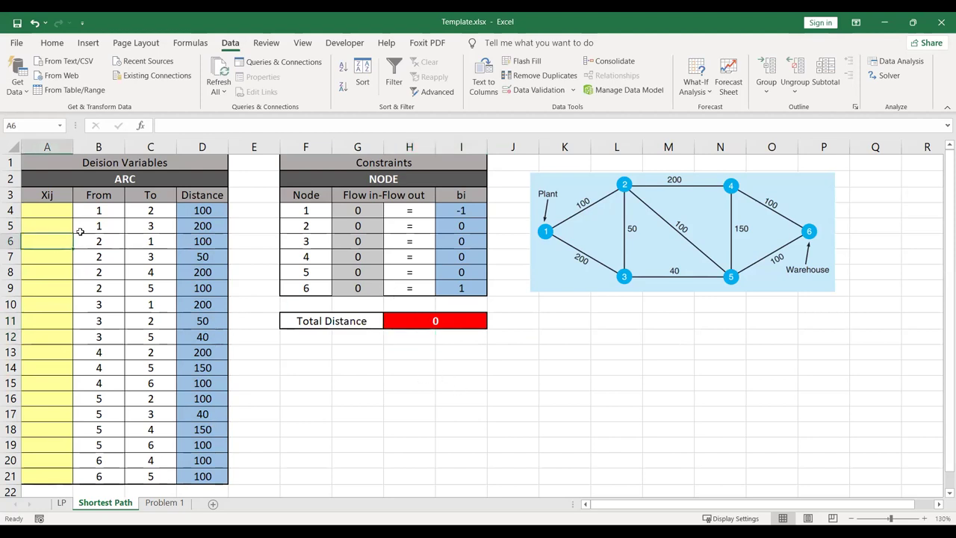
pyautogui.write('1')
pyautogui.press('Return')
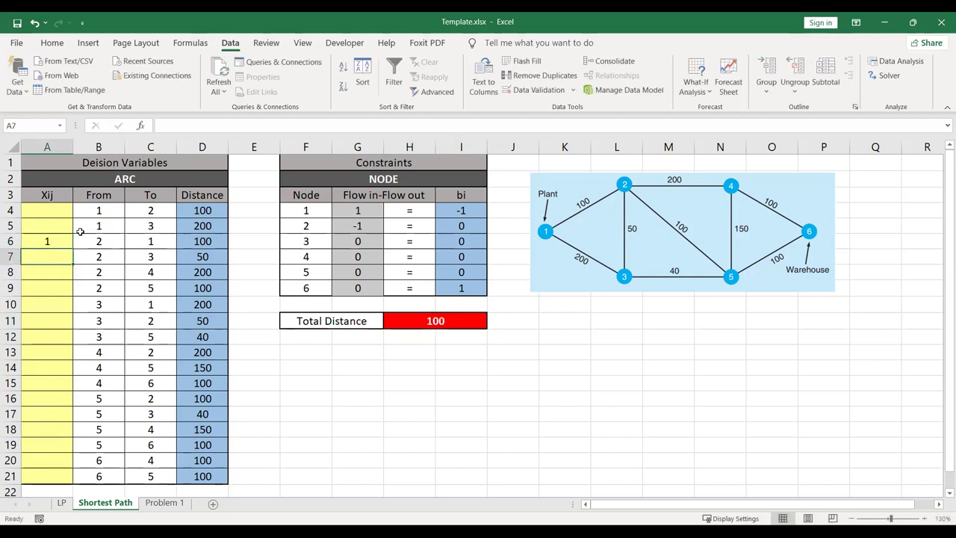
pyautogui.press('Down')
pyautogui.press('Down')
pyautogui.press('Down')
pyautogui.write('1')
pyautogui.press('Return')
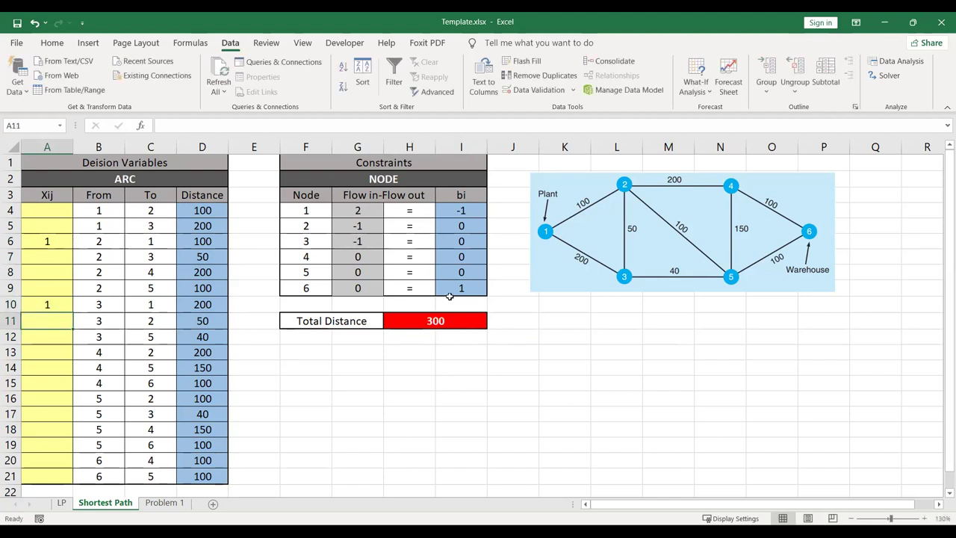
# Clear the trial Xij values from A10 and A6.
pyautogui.click(66, 306)
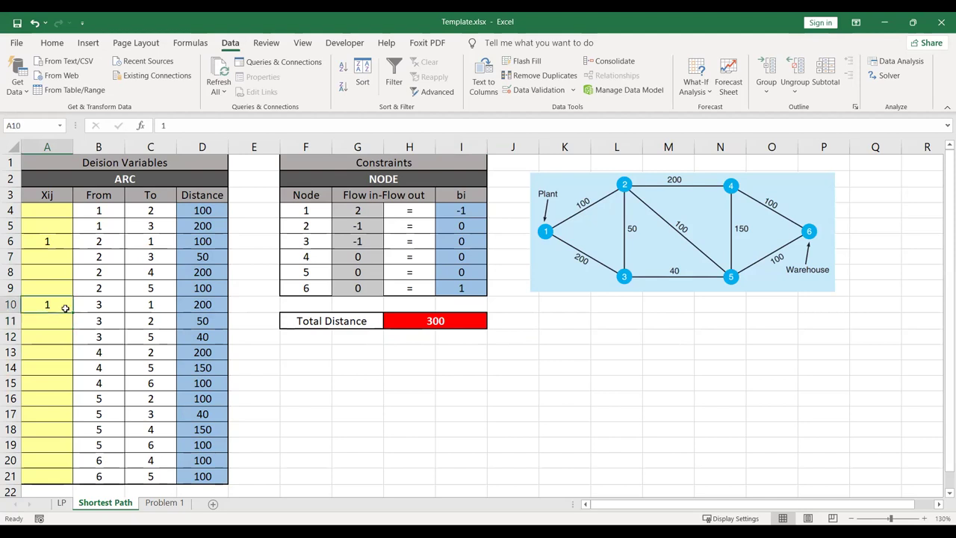
pyautogui.press('Delete')
pyautogui.click(55, 242)
pyautogui.press('Delete')
pyautogui.click(297, 367)
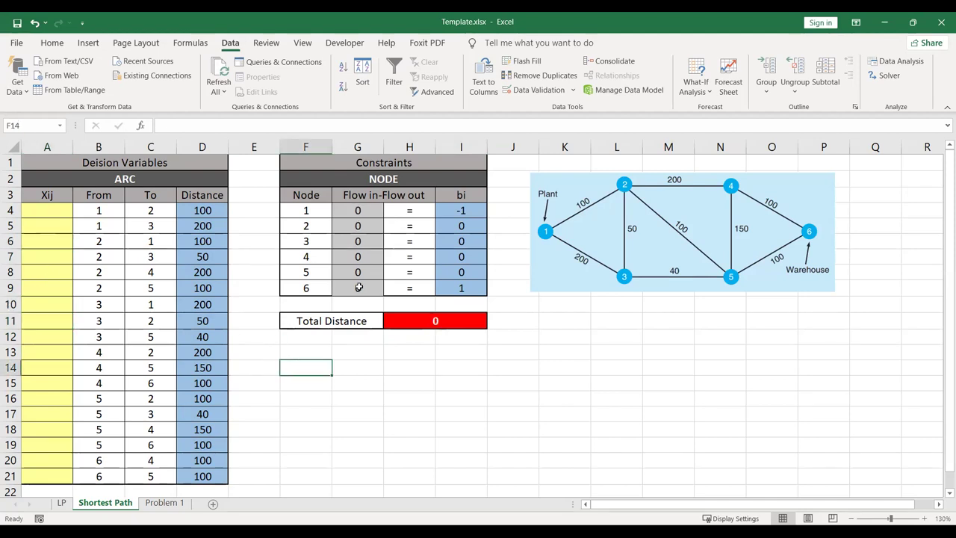
# Open Solver and set the objective to minimize the Total Distance cell $H$11.
pyautogui.click(887, 77)
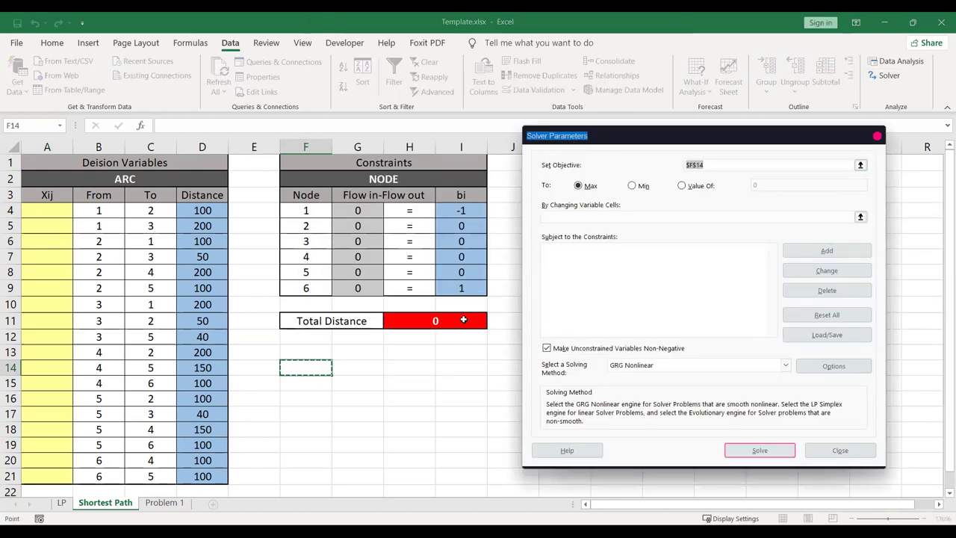
pyautogui.click(437, 321)
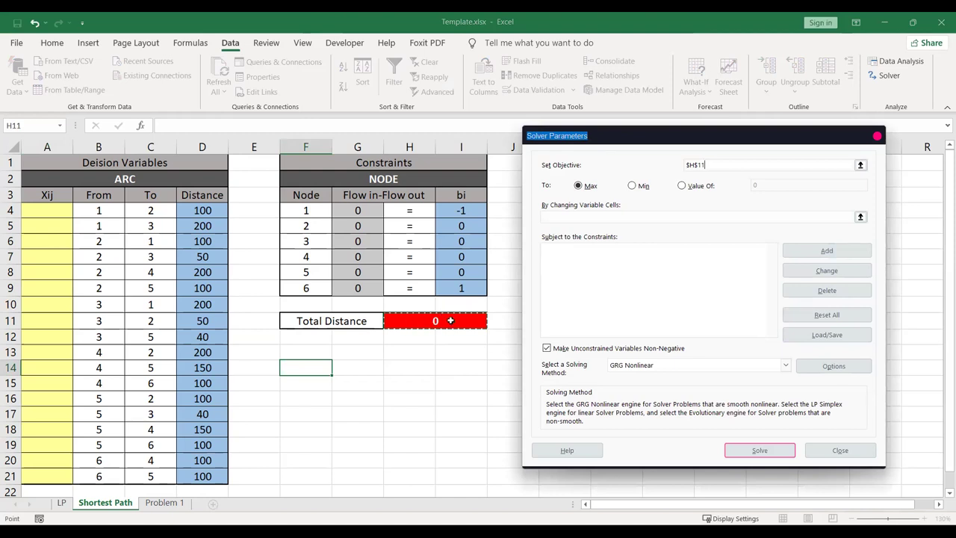
pyautogui.click(634, 186)
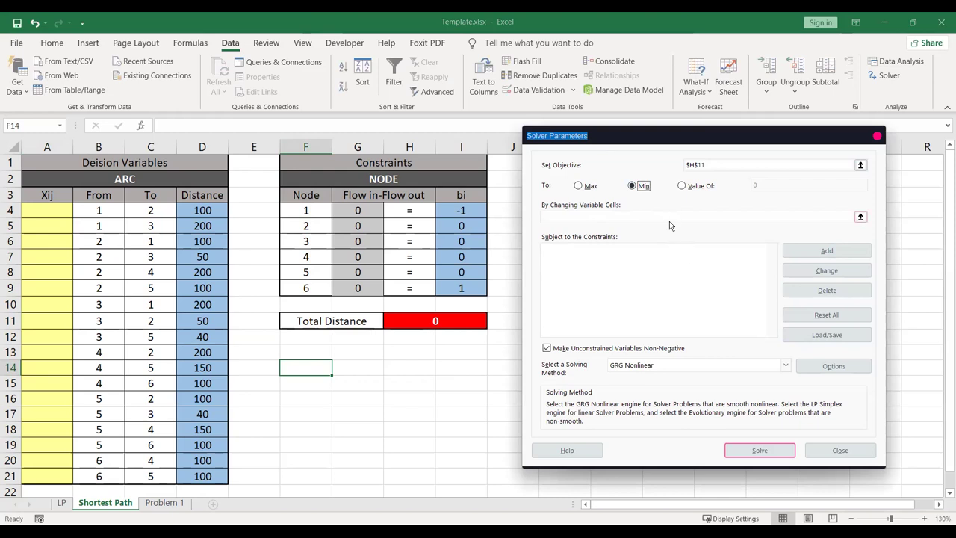
# Set Solver's changing variable cells to the Xij range $A$4:$A$21 and the solving method to Simplex LP.
pyautogui.click(673, 216)
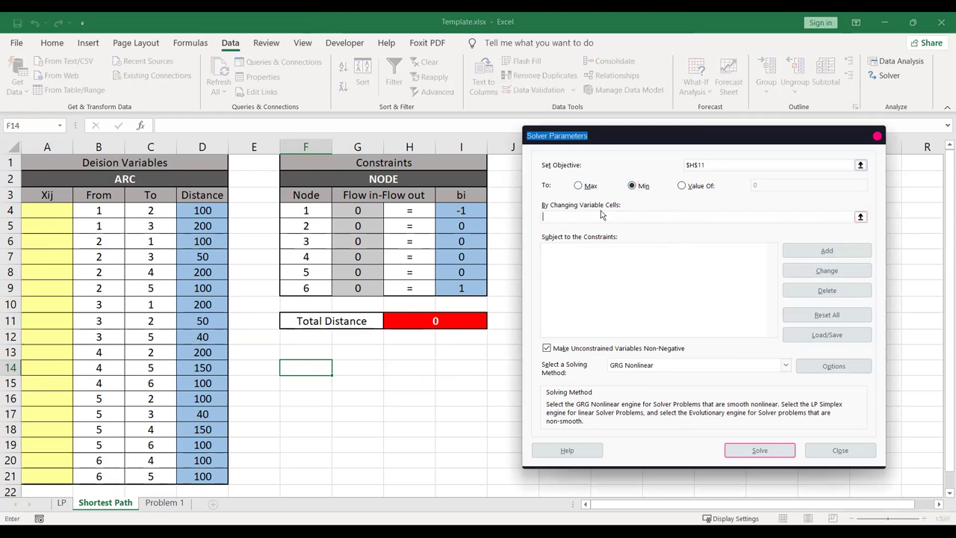
pyautogui.click(56, 211)
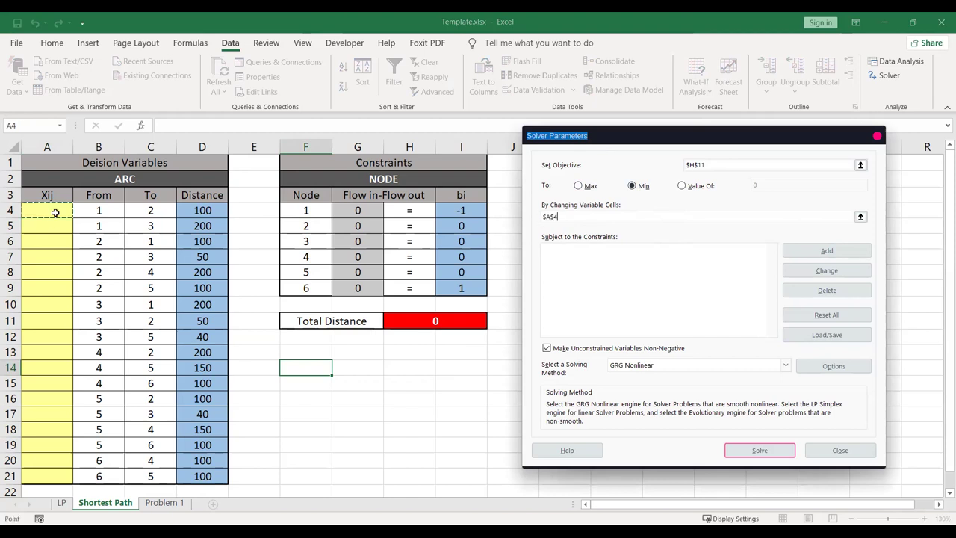
pyautogui.keyDown('shift'); pyautogui.click(49, 474); pyautogui.keyUp('shift')
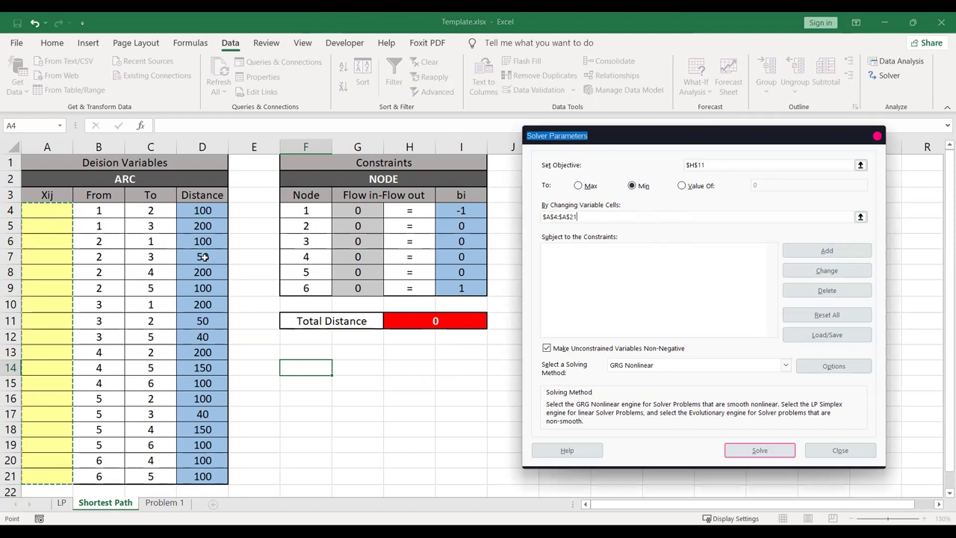
pyautogui.click(661, 365)
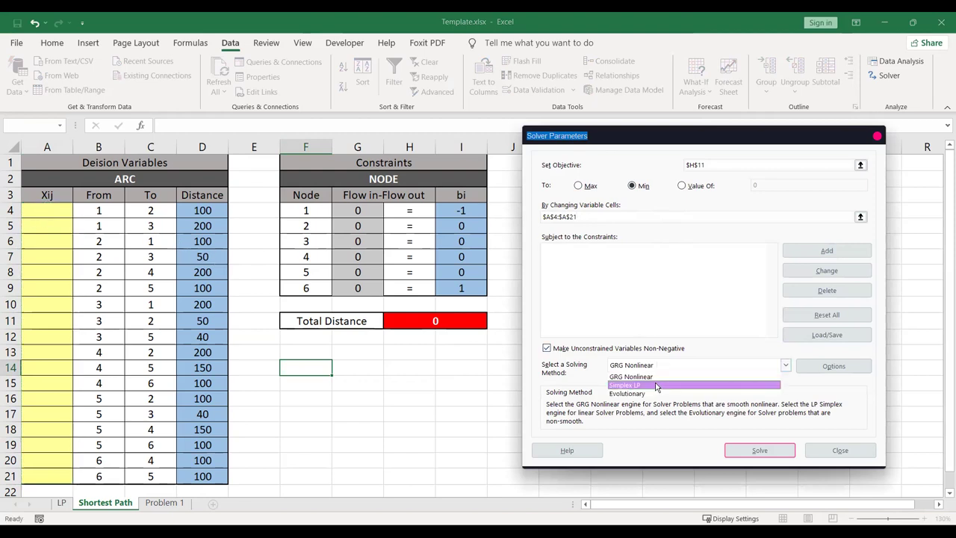
pyautogui.click(717, 282)
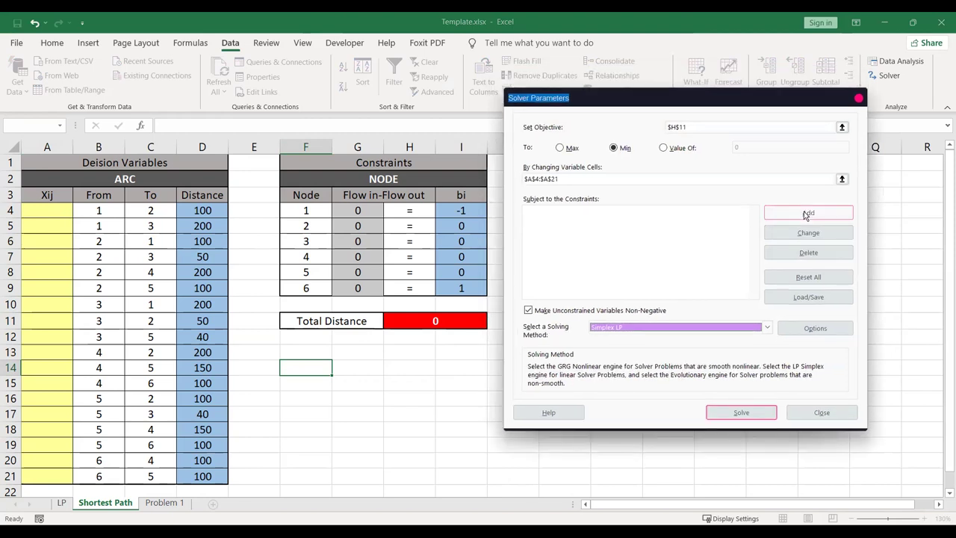
# Add a Solver constraint requiring flow in-flow out $G$4:$G$9 to equal the bi values $I$4:$I$9.
pyautogui.click(807, 215)
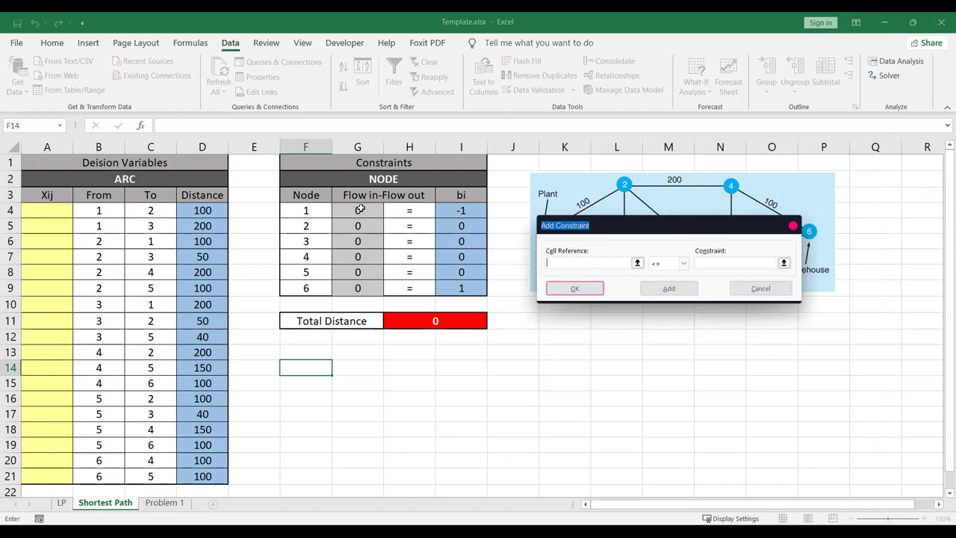
pyautogui.click(359, 210)
pyautogui.moveTo(363, 211); pyautogui.dragTo(357, 288)
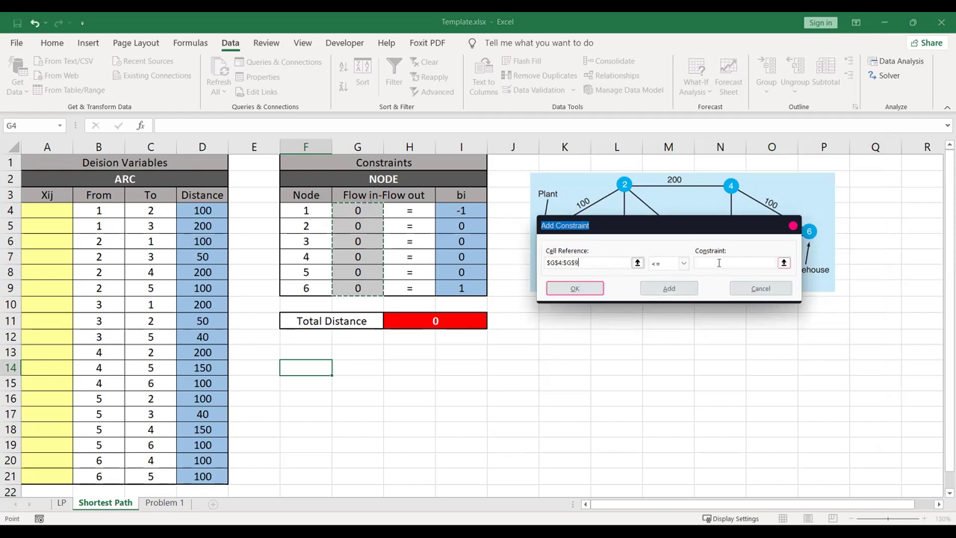
pyautogui.click(683, 263)
pyautogui.click(664, 284)
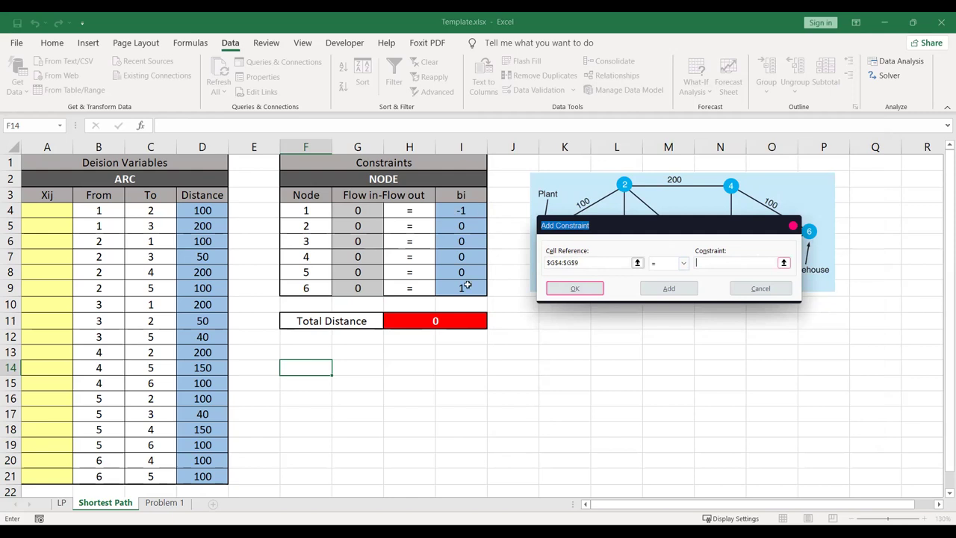
pyautogui.moveTo(467, 284); pyautogui.dragTo(472, 212)
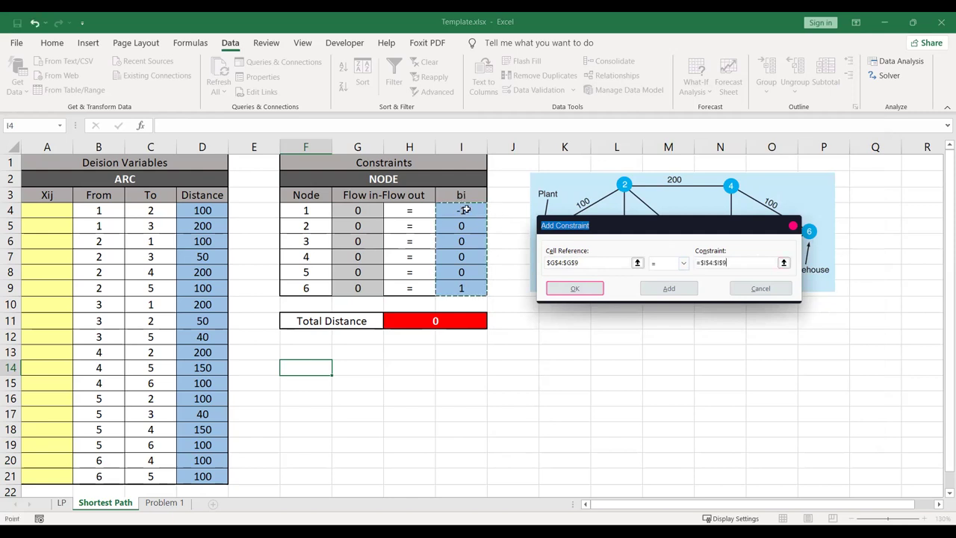
pyautogui.click(669, 290)
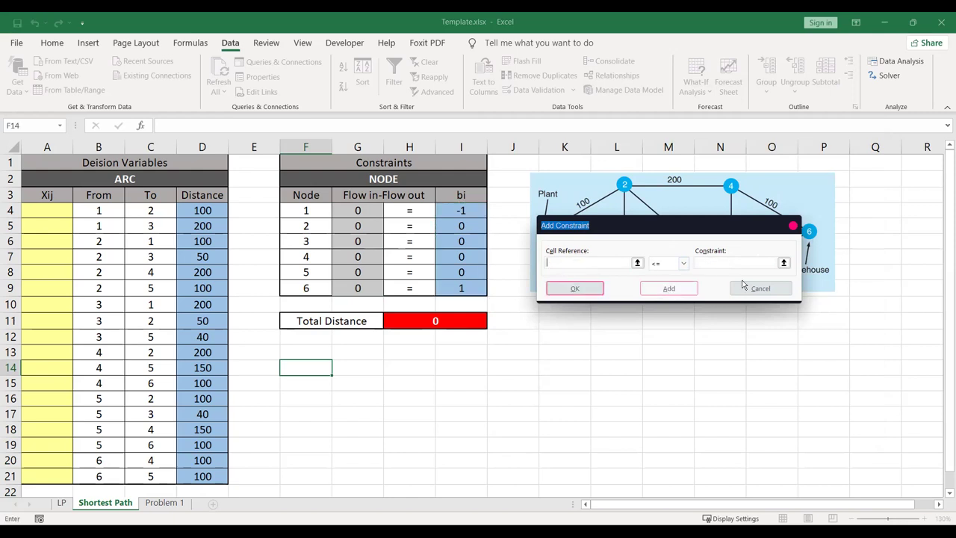
# Add a Solver constraint making the Xij cells $A$4:$A$21 binary, and close the Solver parameters.
pyautogui.click(637, 263)
pyautogui.click(52, 214)
pyautogui.keyDown('shift'); pyautogui.click(42, 474); pyautogui.keyUp('shift')
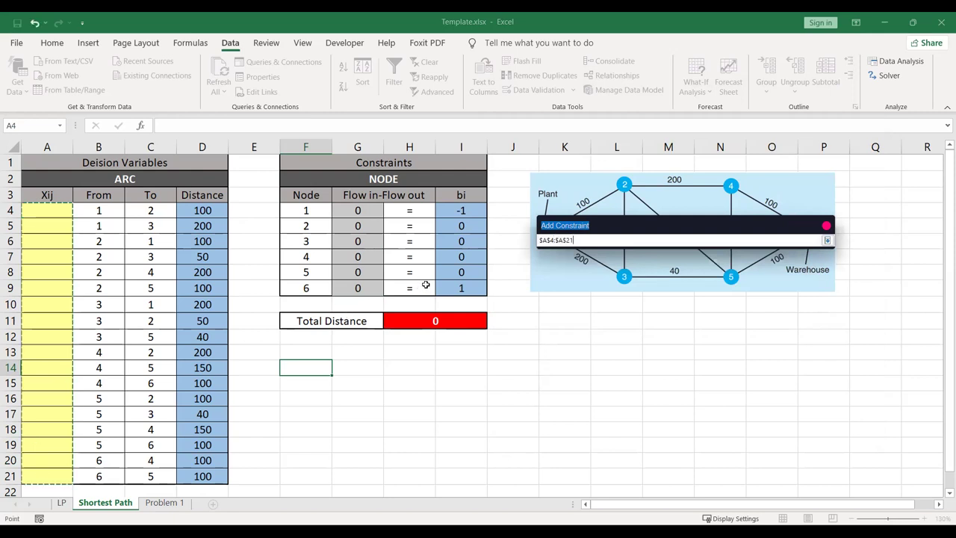
pyautogui.press('Return')
pyautogui.click(684, 264)
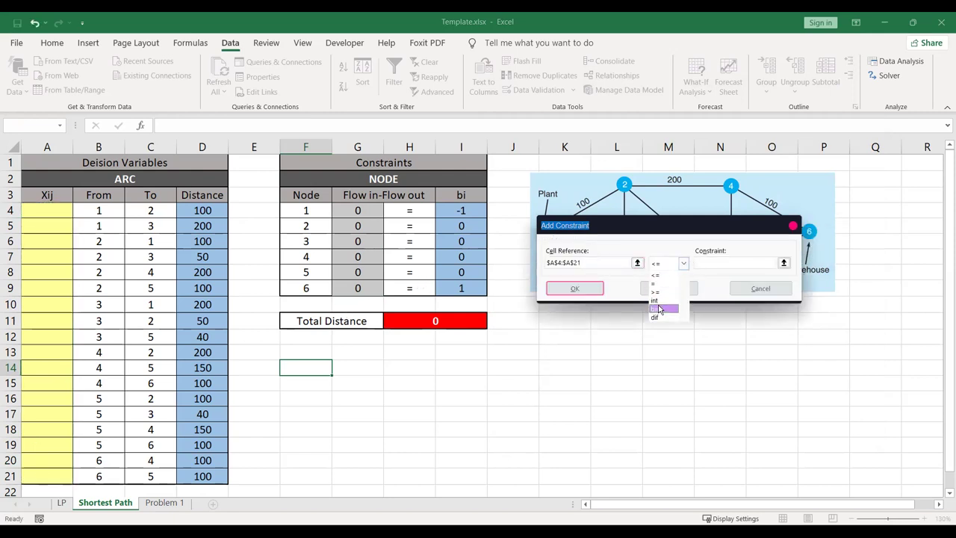
pyautogui.click(660, 307)
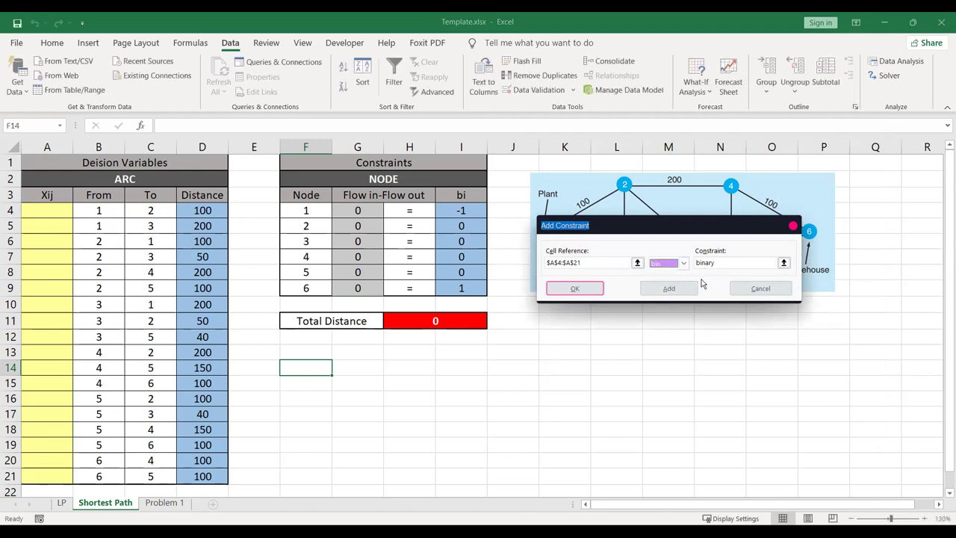
pyautogui.click(585, 288)
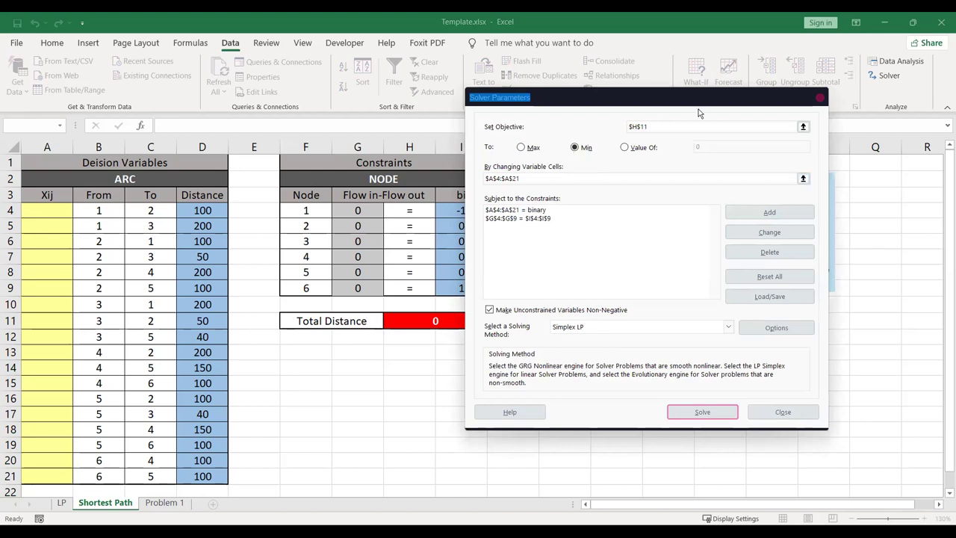
pyautogui.click(867, 425)
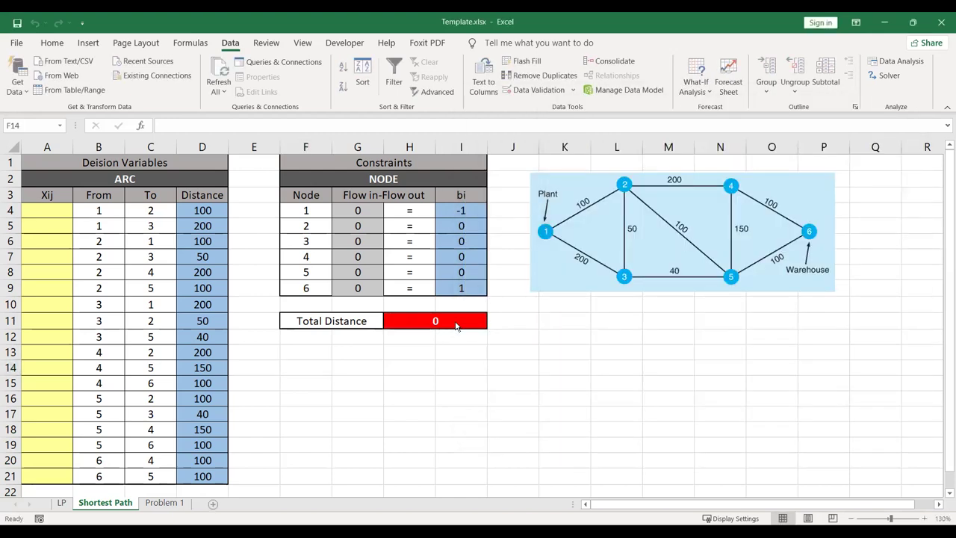
# Clear the SUMPRODUCT formula from the Total Distance cell H11.
pyautogui.click(455, 321)
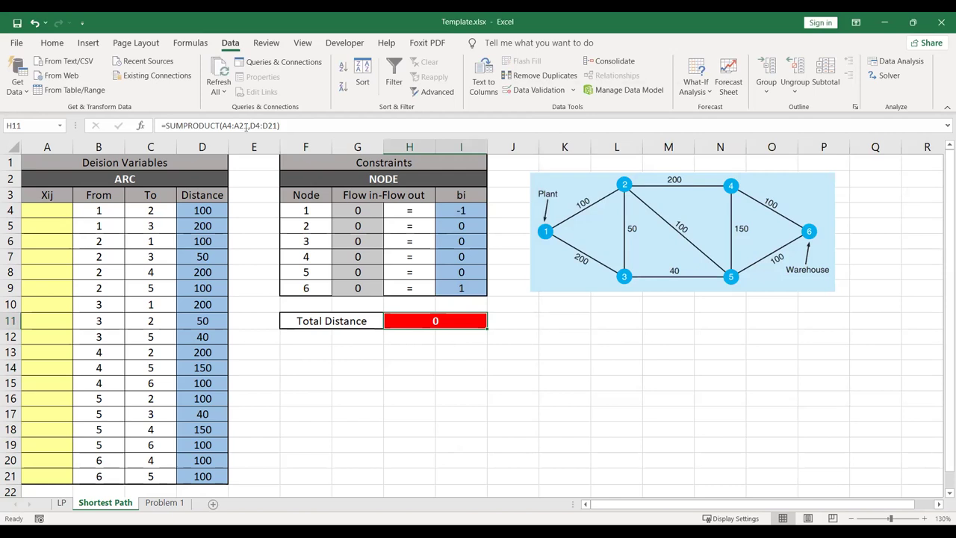
pyautogui.click(165, 125)
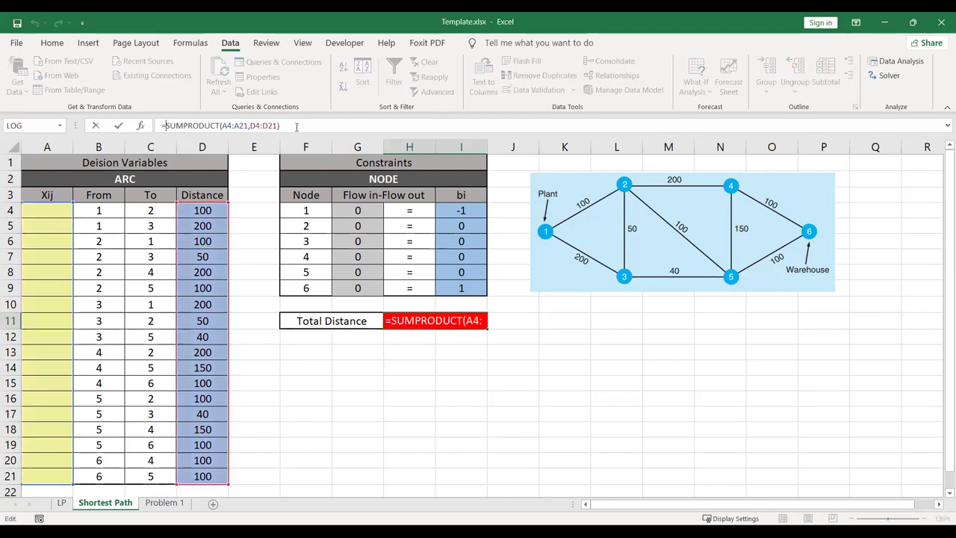
pyautogui.moveTo(298, 124); pyautogui.dragTo(159, 120)
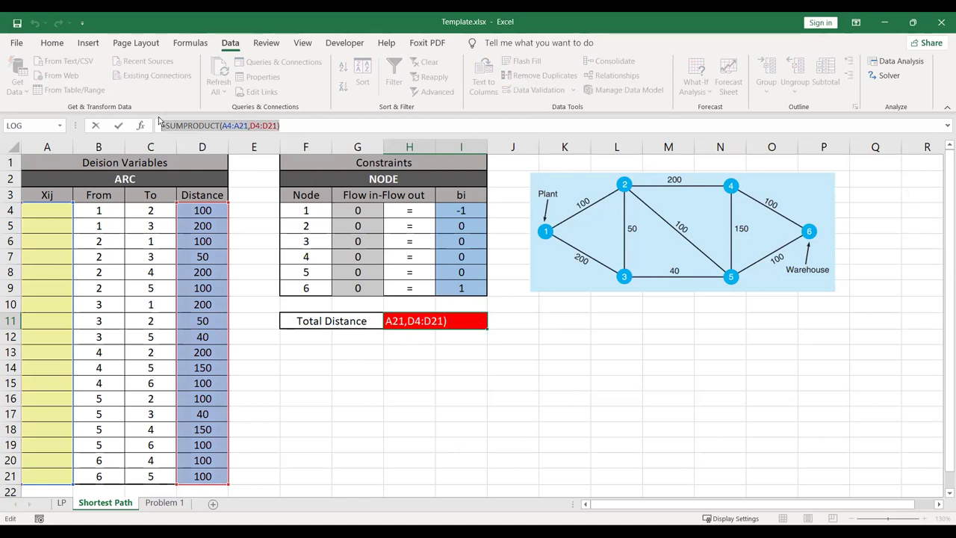
pyautogui.write('=')
pyautogui.click(472, 366)
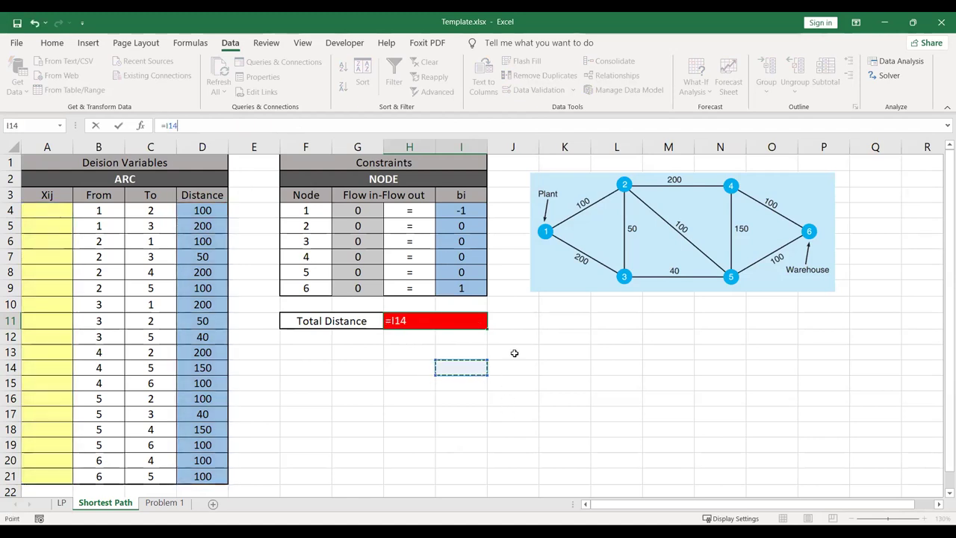
pyautogui.press('BackSpace')
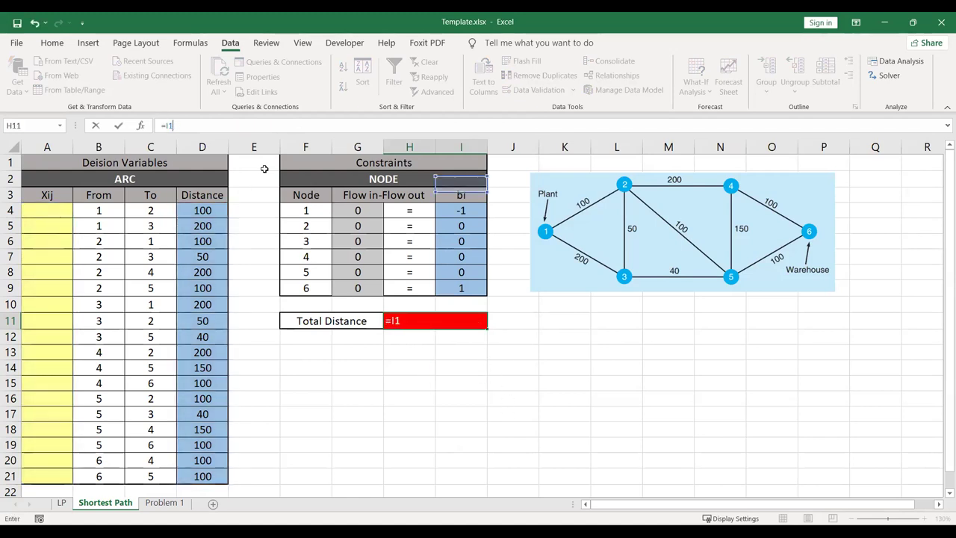
pyautogui.press('Return')
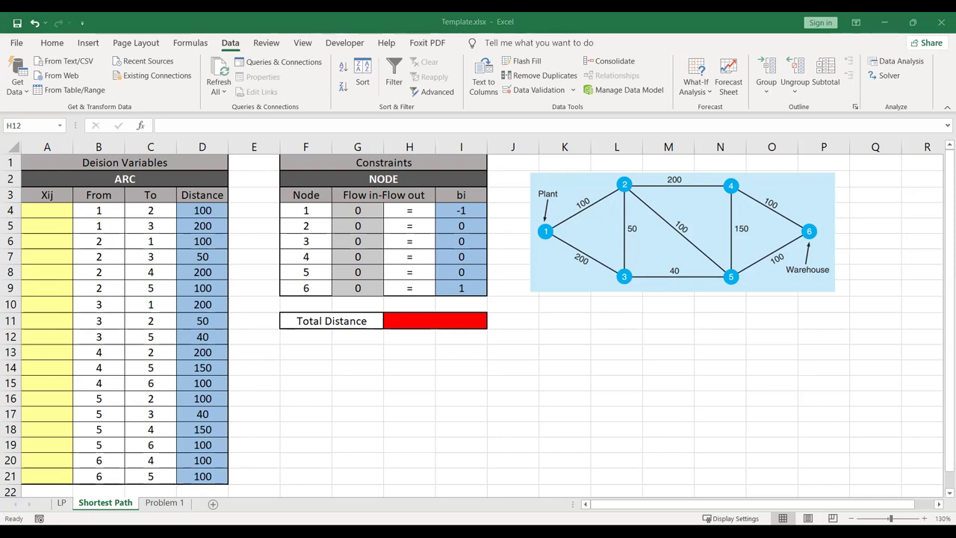
# Paste the Minimize distance equation picture, shrink it and place it directly beneath the Total Distance row.
pyautogui.hotkey('ctrl', 'v')
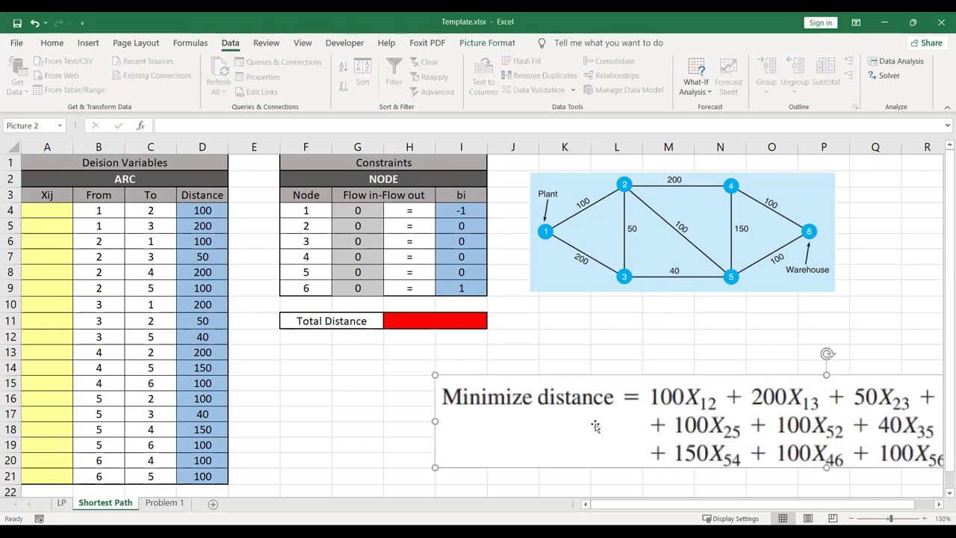
pyautogui.moveTo(604, 423); pyautogui.dragTo(415, 396)
pyautogui.moveTo(252, 438); pyautogui.dragTo(581, 394)
pyautogui.moveTo(672, 384); pyautogui.dragTo(383, 369)
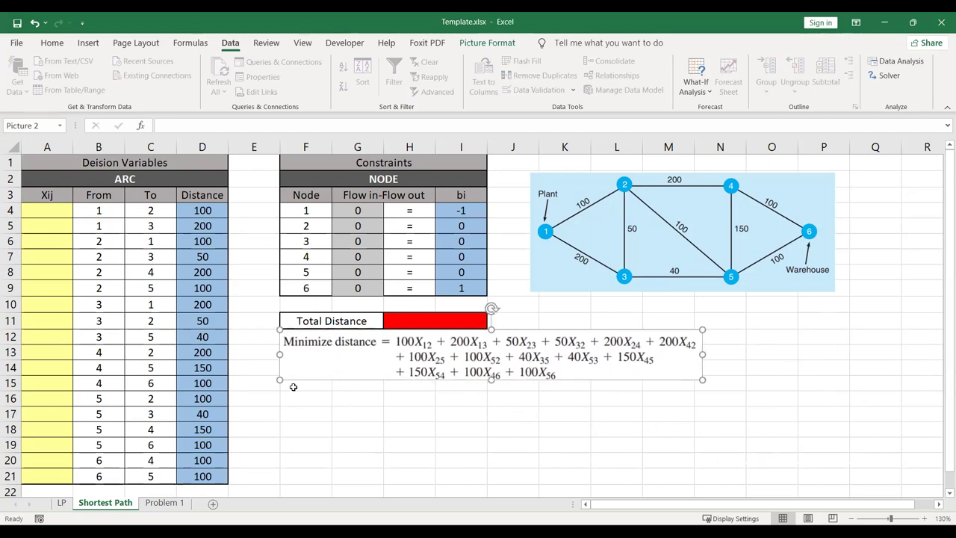
pyautogui.moveTo(277, 378); pyautogui.dragTo(387, 366)
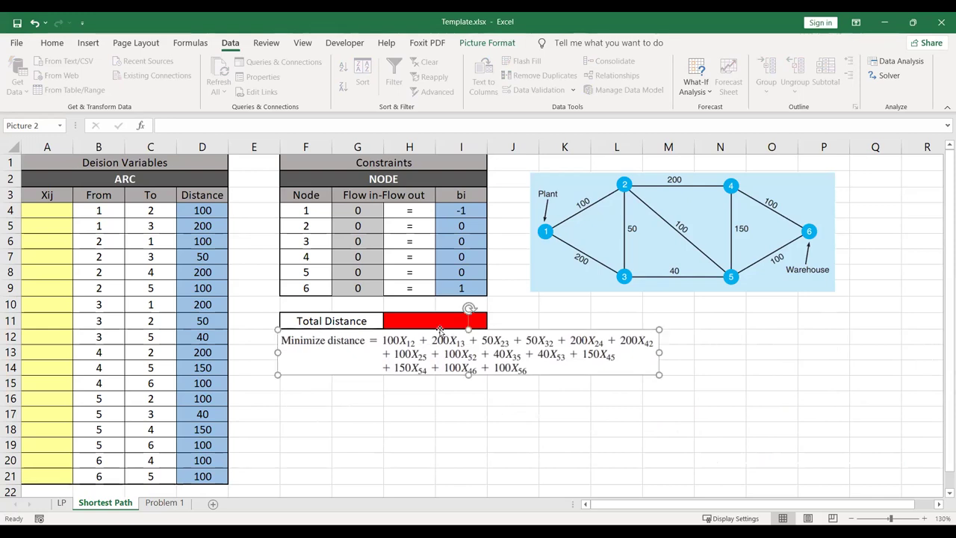
pyautogui.click(429, 321)
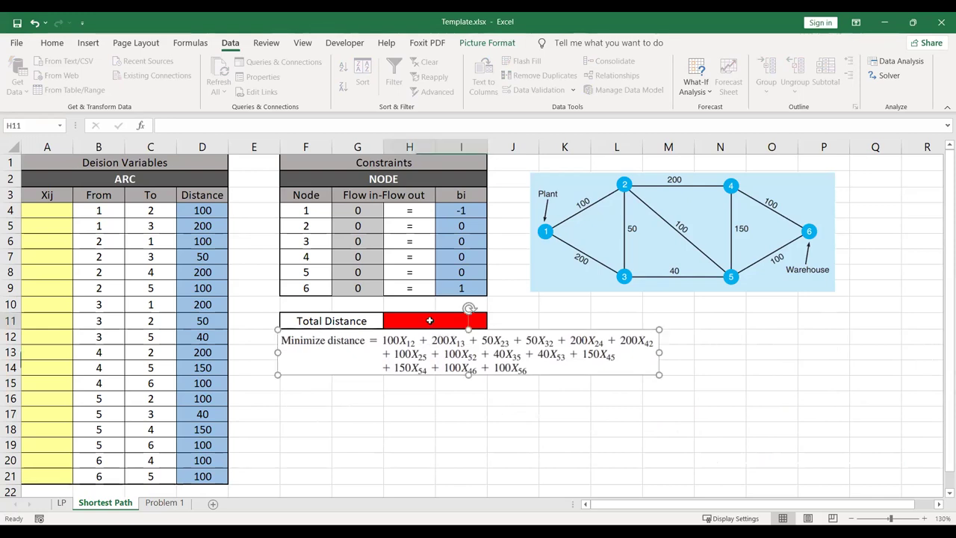
pyautogui.click(468, 399)
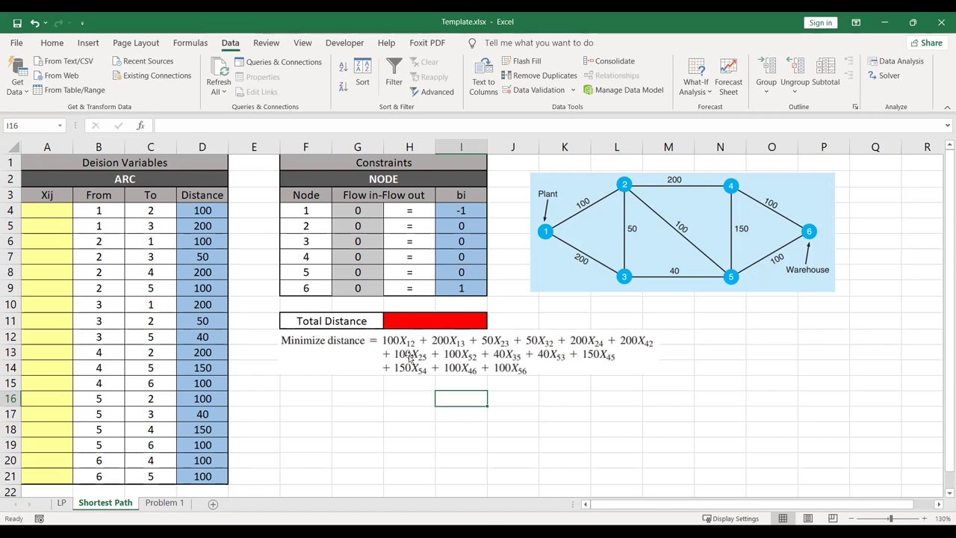
# Enter =SUMPRODUCT(A4:A21,D4:D21) in the Total Distance cell H11.
pyautogui.click(437, 323)
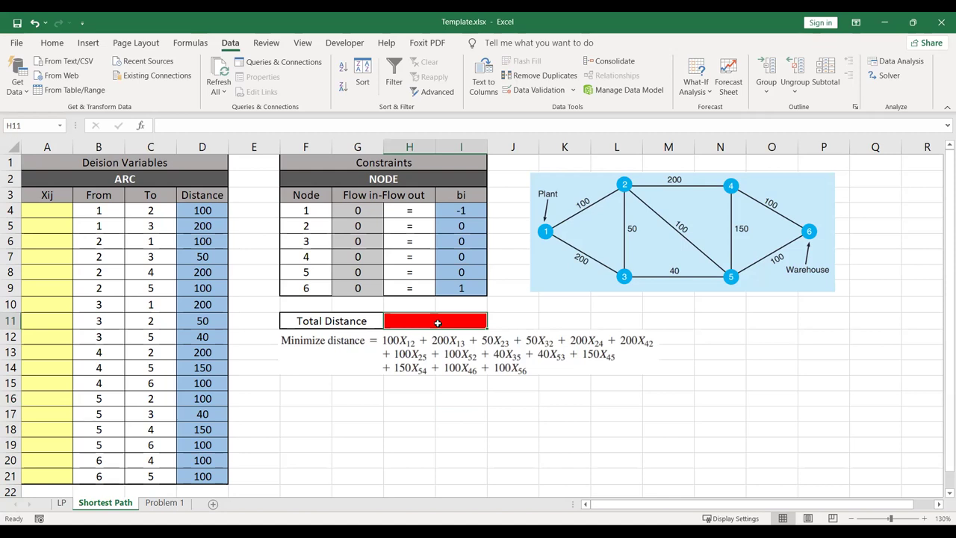
pyautogui.write('=')
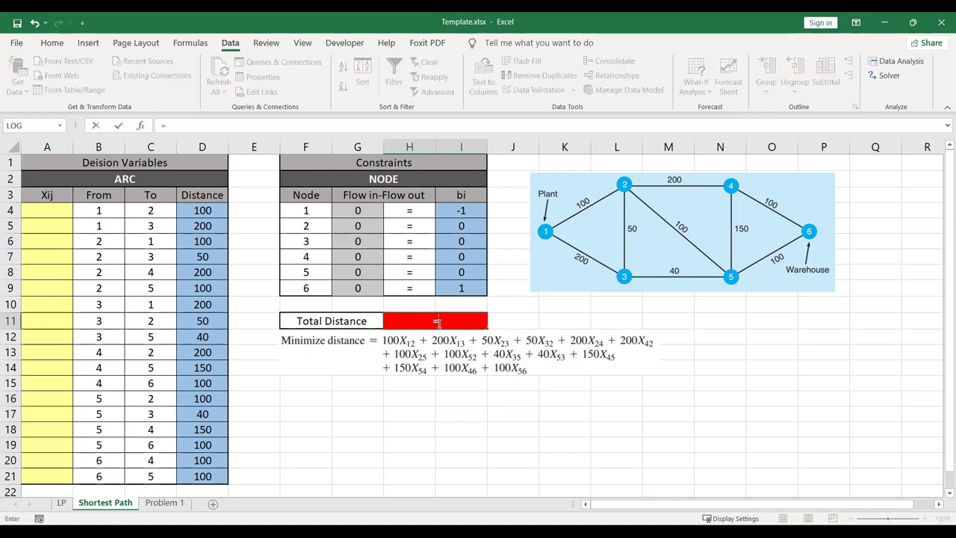
pyautogui.write('SUM')
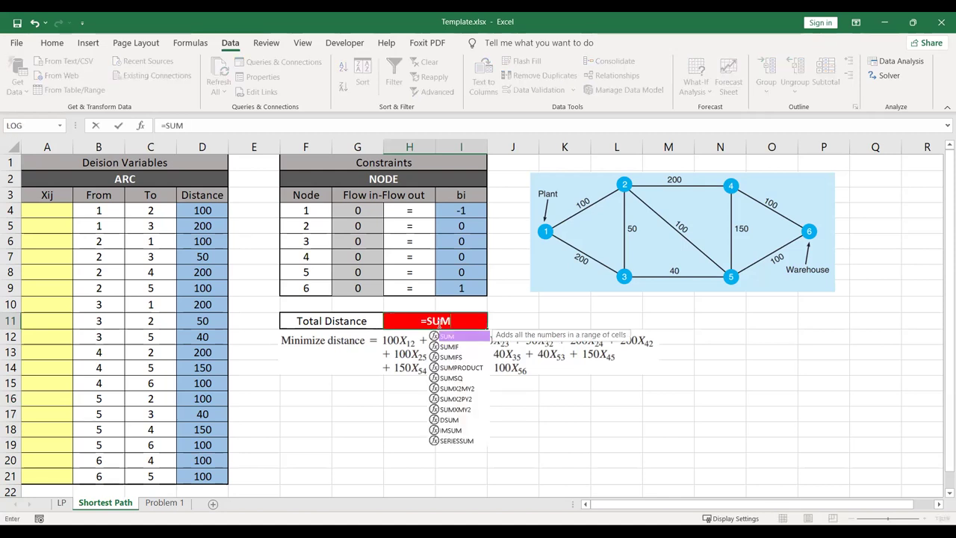
pyautogui.write('P')
pyautogui.press('Tab')
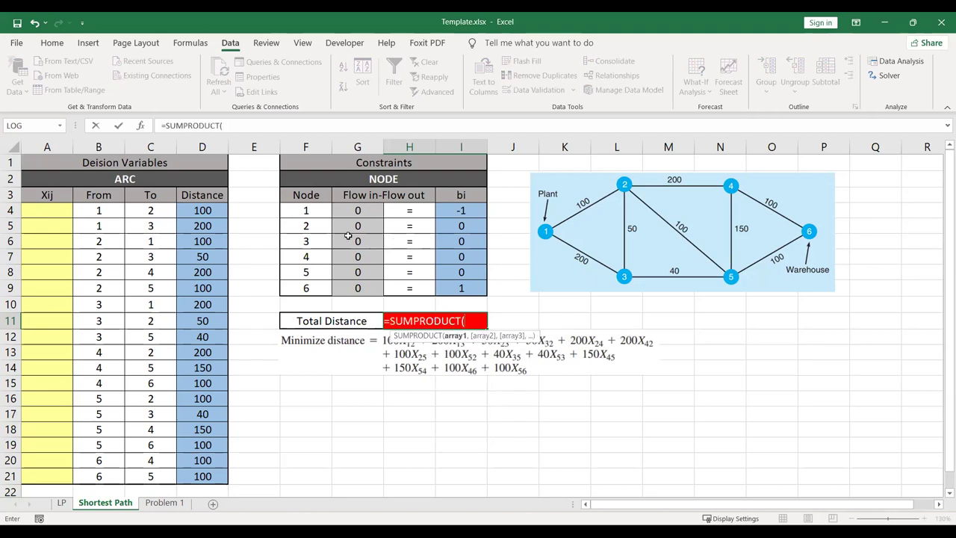
pyautogui.moveTo(48, 210); pyautogui.dragTo(43, 478)
pyautogui.moveTo(47, 210); pyautogui.dragTo(47, 476)
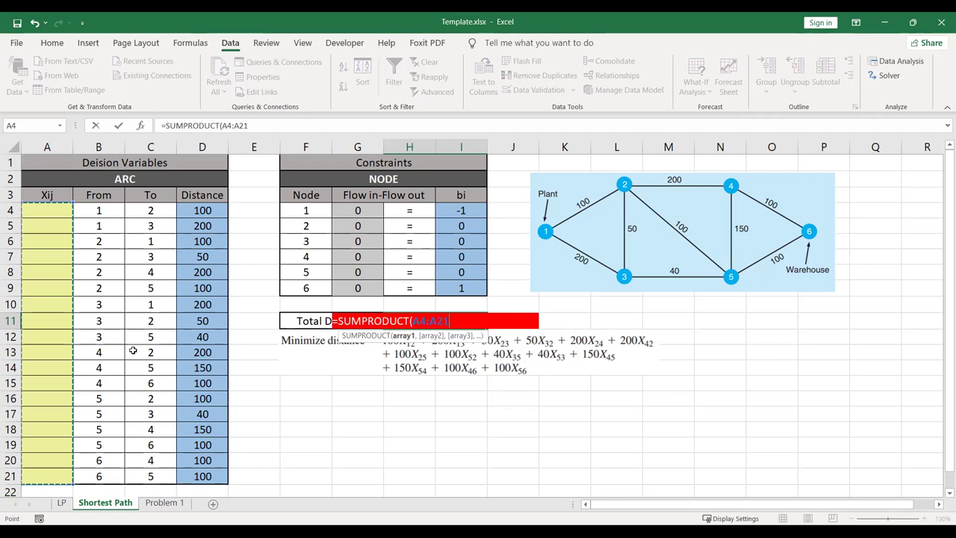
pyautogui.write(',')
pyautogui.click(201, 213)
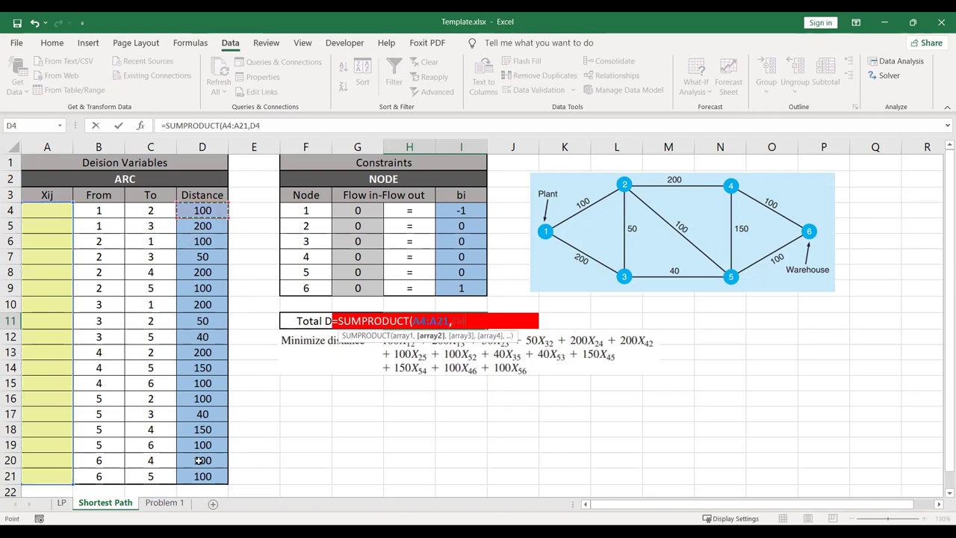
pyautogui.hotkey('ctrl', 'shift', 'Down')
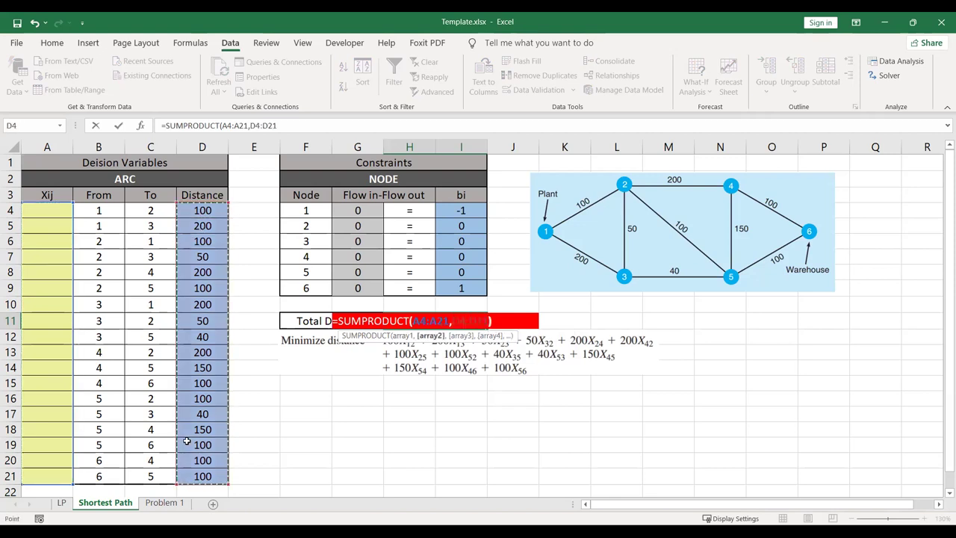
pyautogui.press('Return')
pyautogui.click(427, 322)
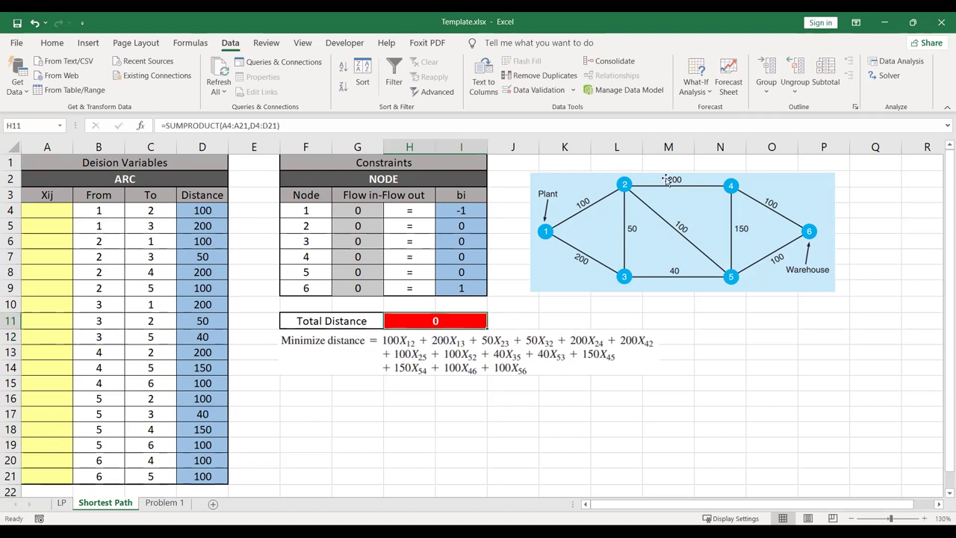
# Run Solver with the stored shortest-path objective, variables and constraints, and keep its solution.
pyautogui.click(884, 75)
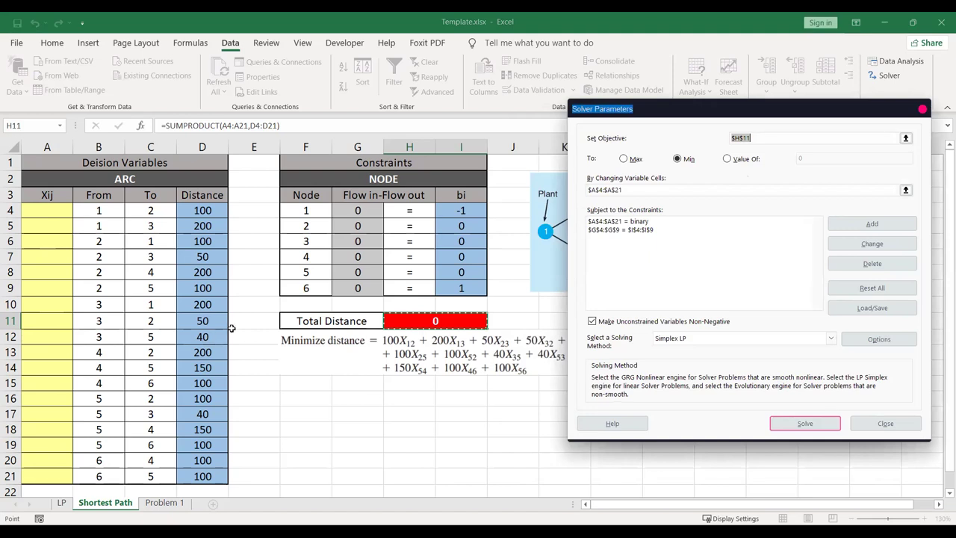
pyautogui.click(626, 230)
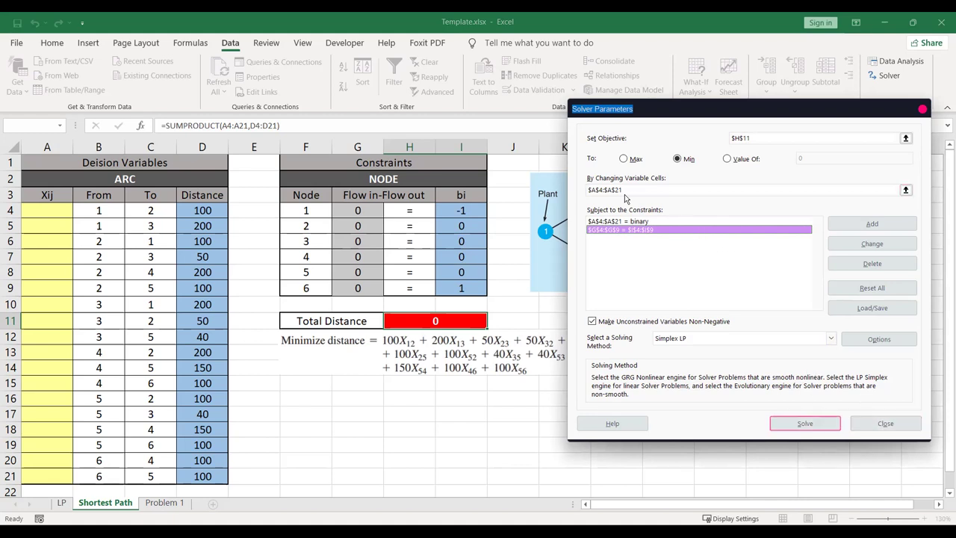
pyautogui.click(807, 424)
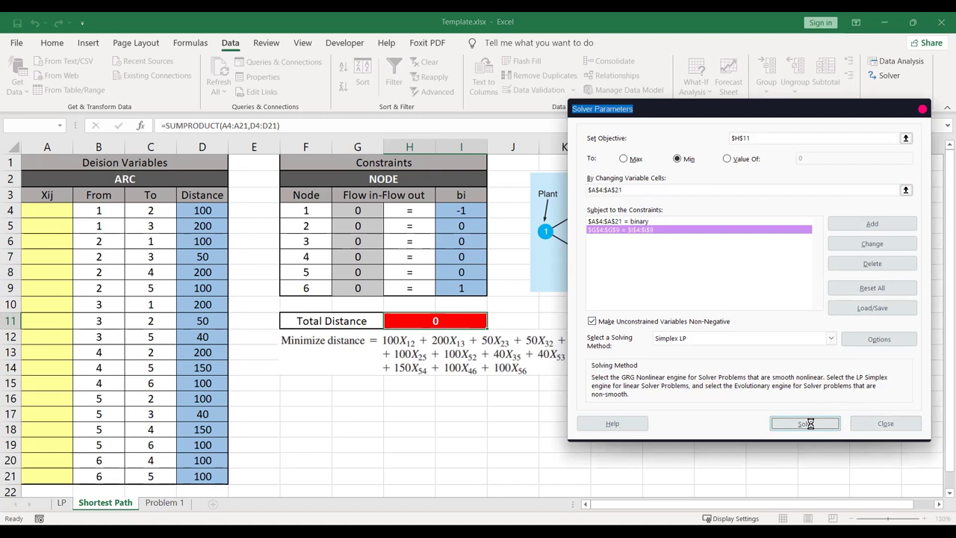
pyautogui.click(339, 357)
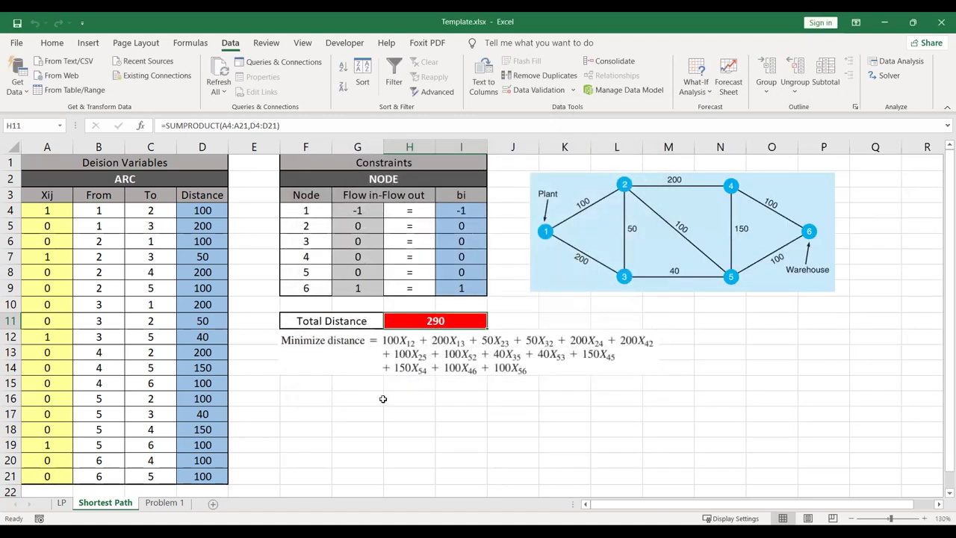
# Start a legend in F16 with the heading bi, and describe -1 as Flow out in row 17.
pyautogui.click(316, 397)
pyautogui.write('bi')
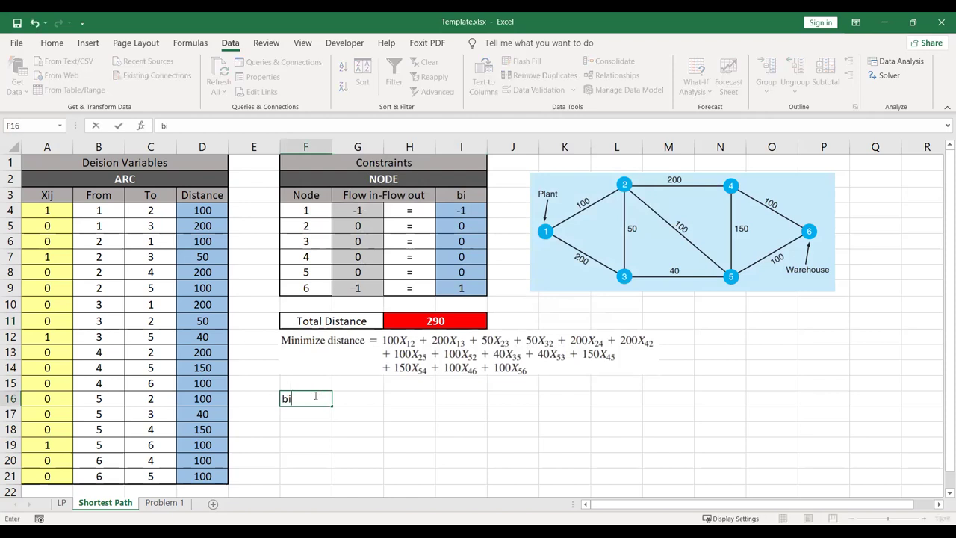
pyautogui.press('Tab')
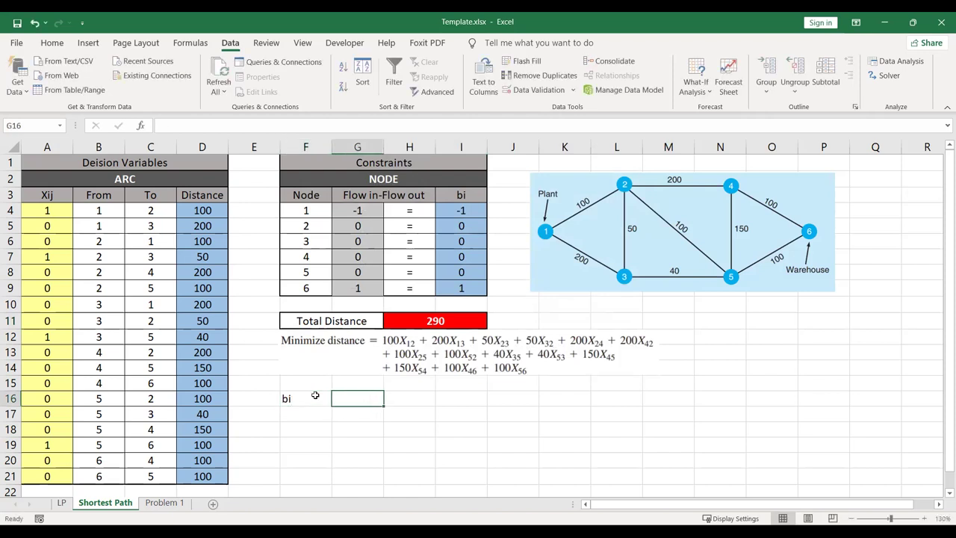
pyautogui.press('Return')
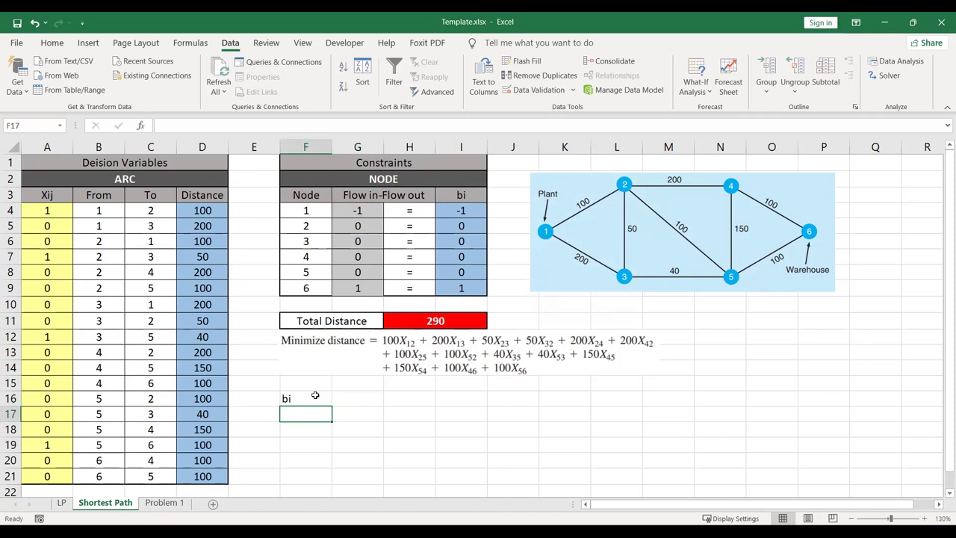
pyautogui.write('-1')
pyautogui.press('Tab')
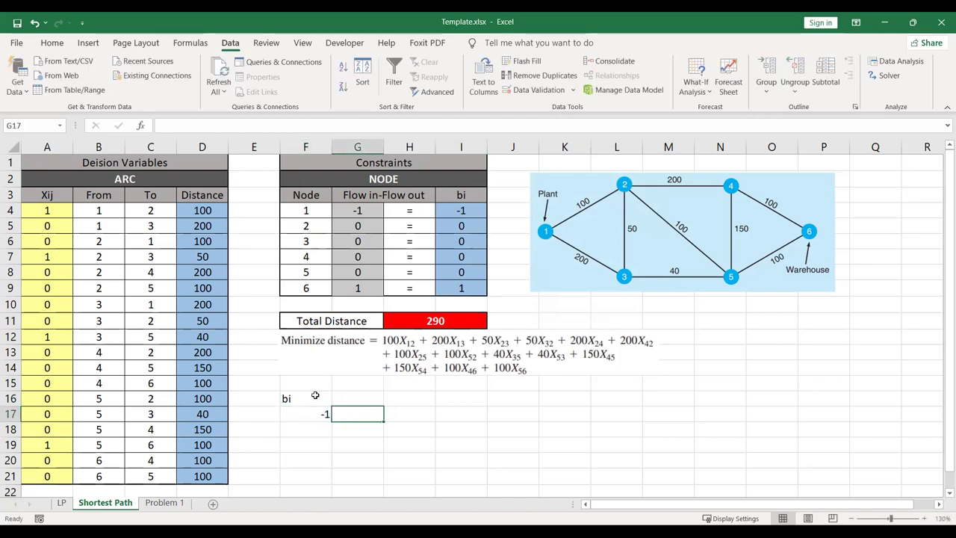
pyautogui.write('Flow out')
pyautogui.press('Return')
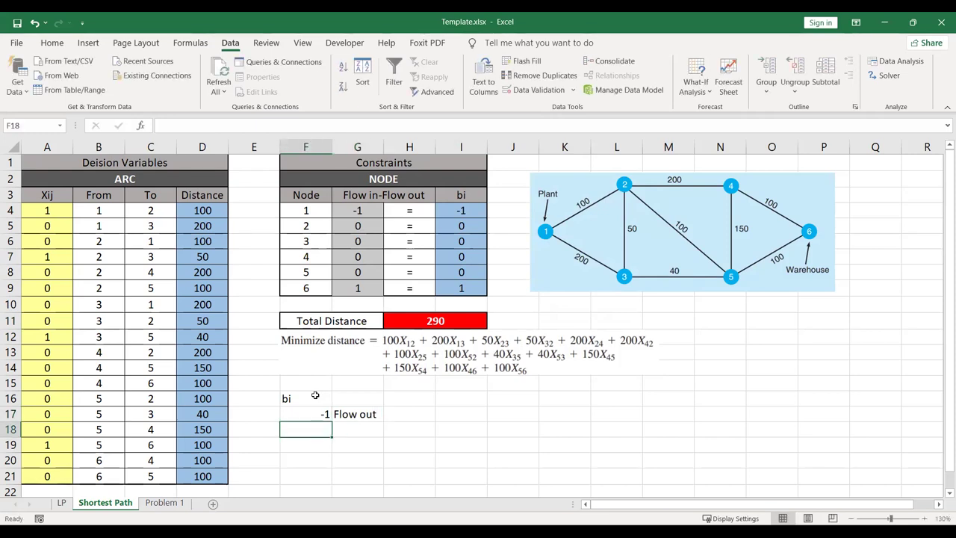
# Add legend rows describing 0 as Flow in and Flow out, and 1 as Flow in.
pyautogui.write('0')
pyautogui.press('Tab')
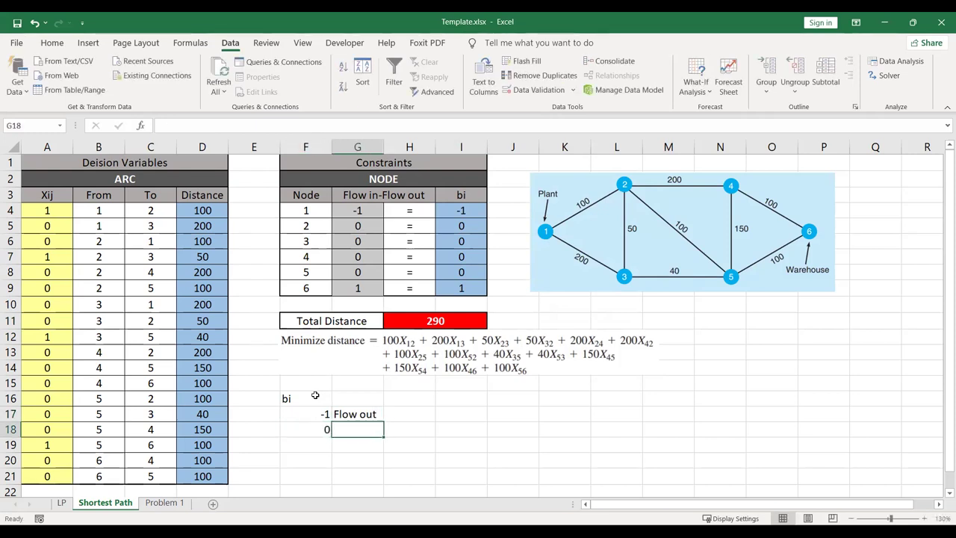
pyautogui.write('Flow in and Flow out')
pyautogui.press('Return')
pyautogui.write('1')
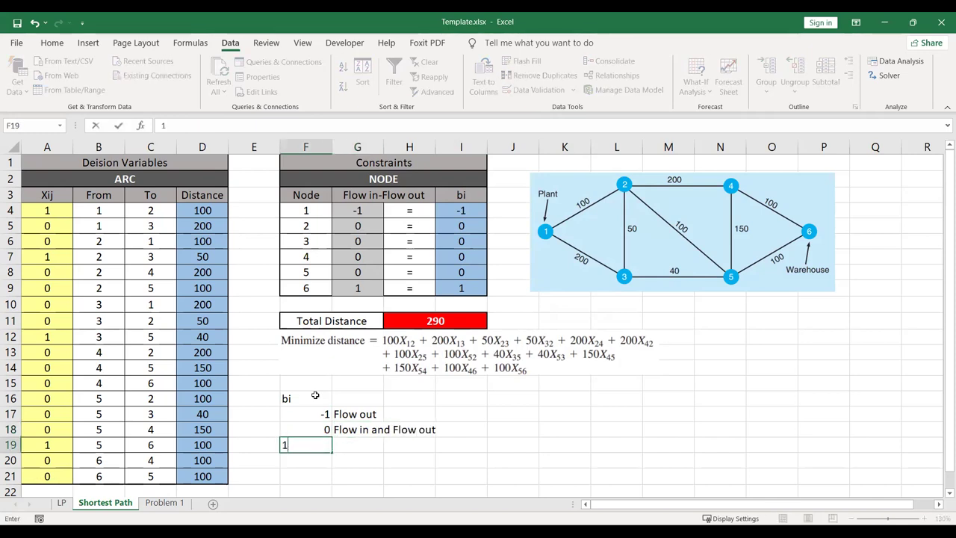
pyautogui.press('Tab')
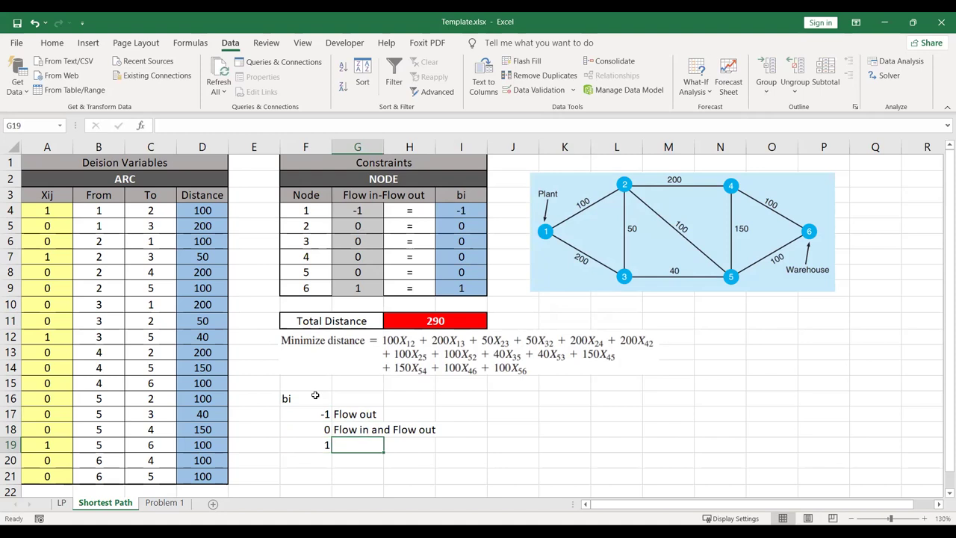
pyautogui.write('Flow in')
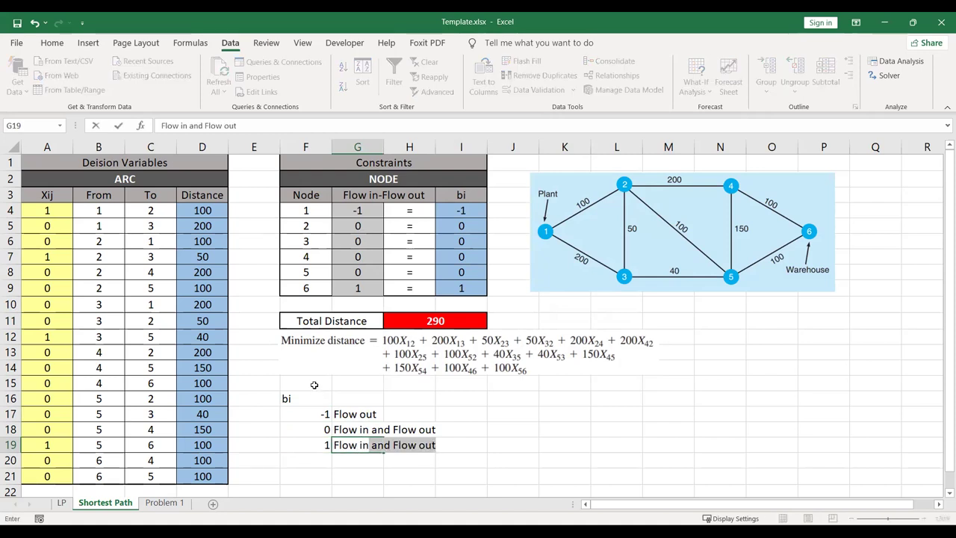
pyautogui.press('Delete')
pyautogui.press('Return')
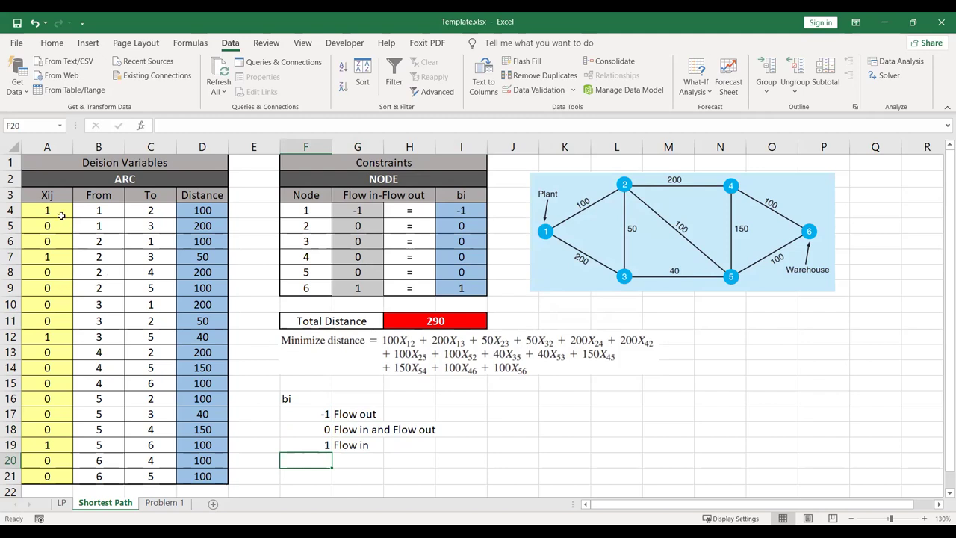
# Move the network diagram next to the constraints table and enlarge it, and shift the equation picture slightly down.
pyautogui.moveTo(667, 251); pyautogui.dragTo(636, 239)
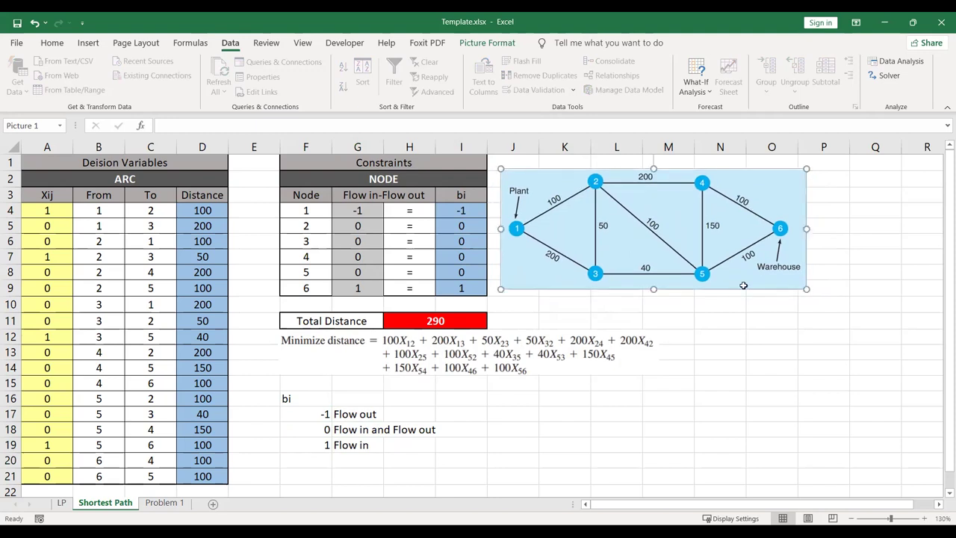
pyautogui.moveTo(813, 295); pyautogui.dragTo(794, 281)
pyautogui.moveTo(512, 361); pyautogui.dragTo(515, 371)
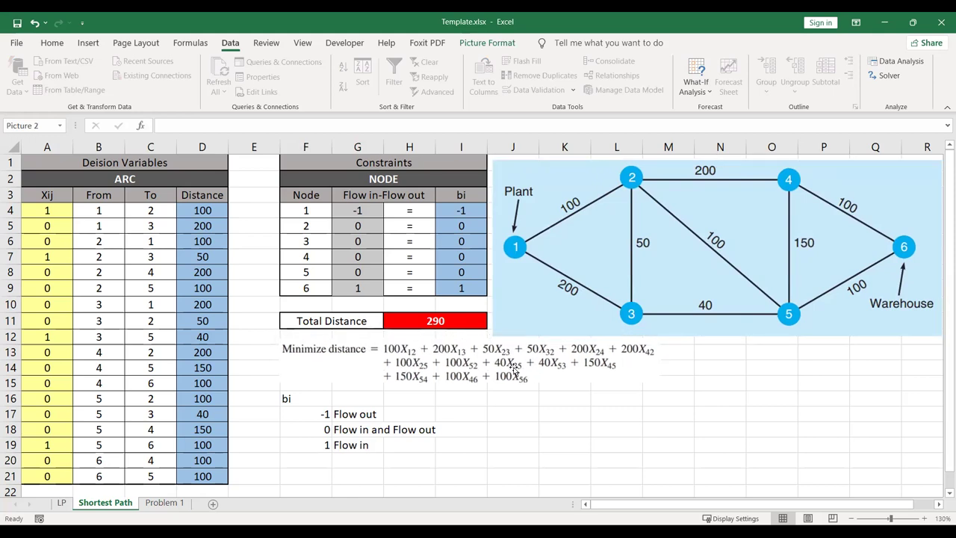
# Start a list of the selected arcs in row 17 with the label ARC in J17 and X12 in K17.
pyautogui.click(615, 412)
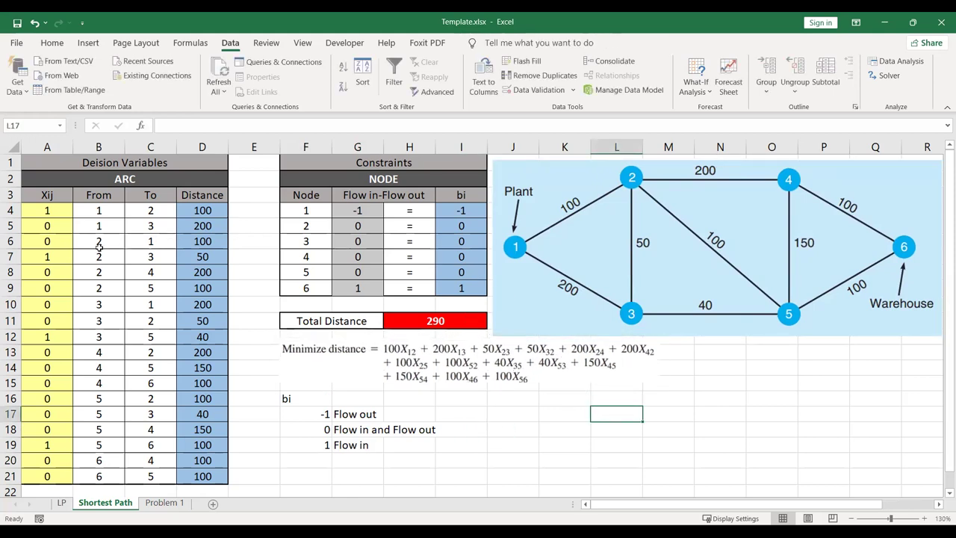
pyautogui.click(47, 210)
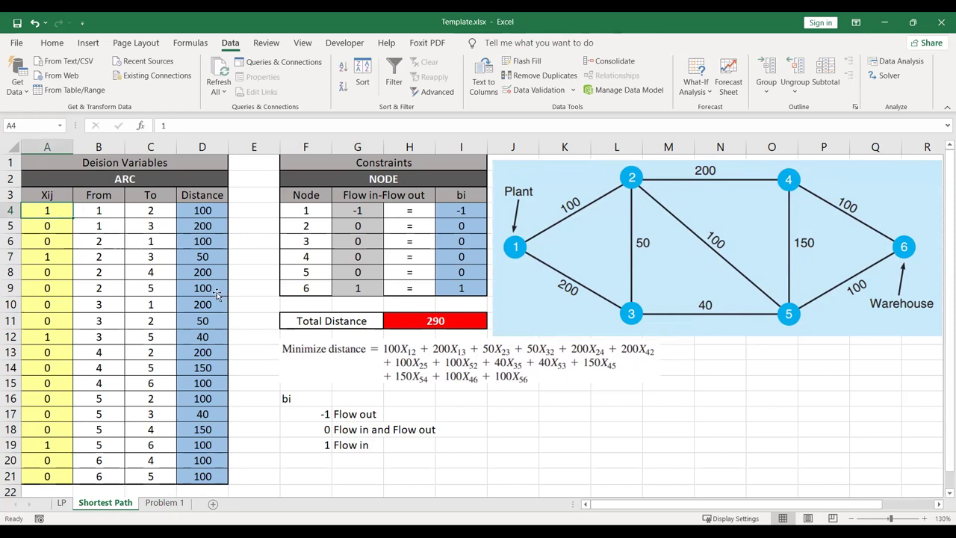
pyautogui.click(521, 415)
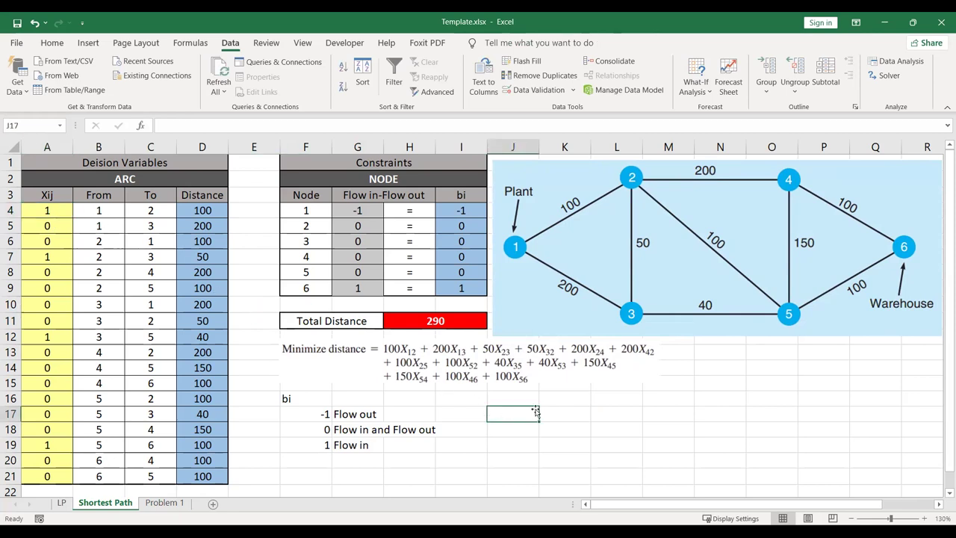
pyautogui.write('ARC')
pyautogui.press('Tab')
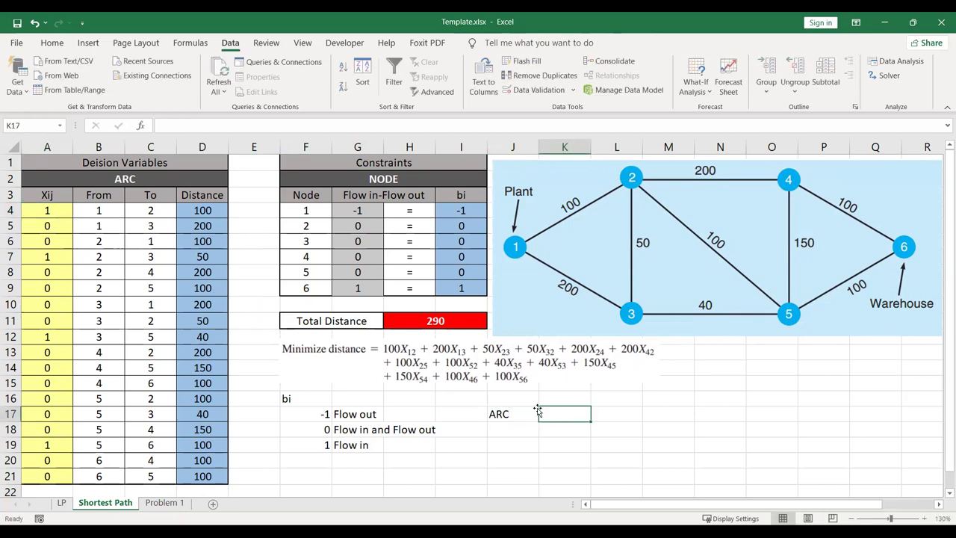
pyautogui.write('X12')
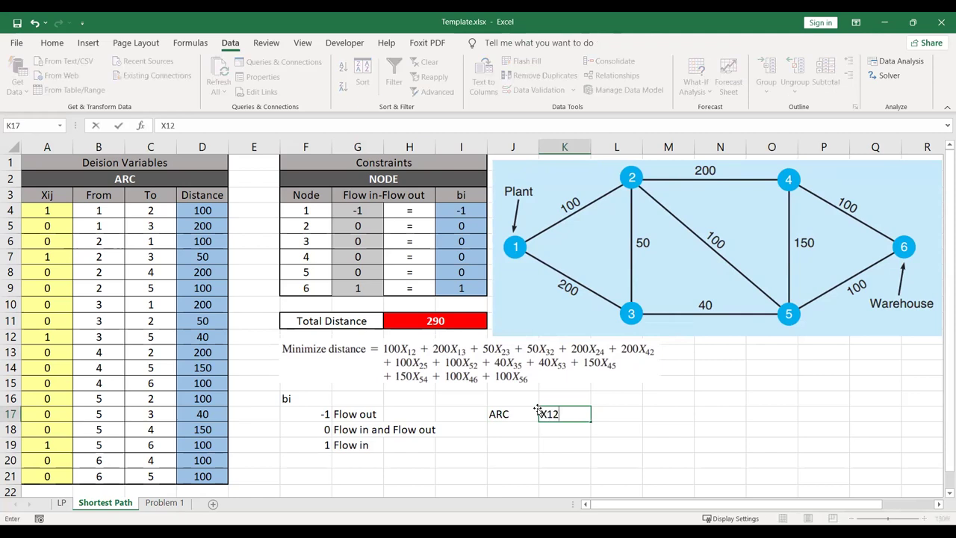
pyautogui.press('Tab')
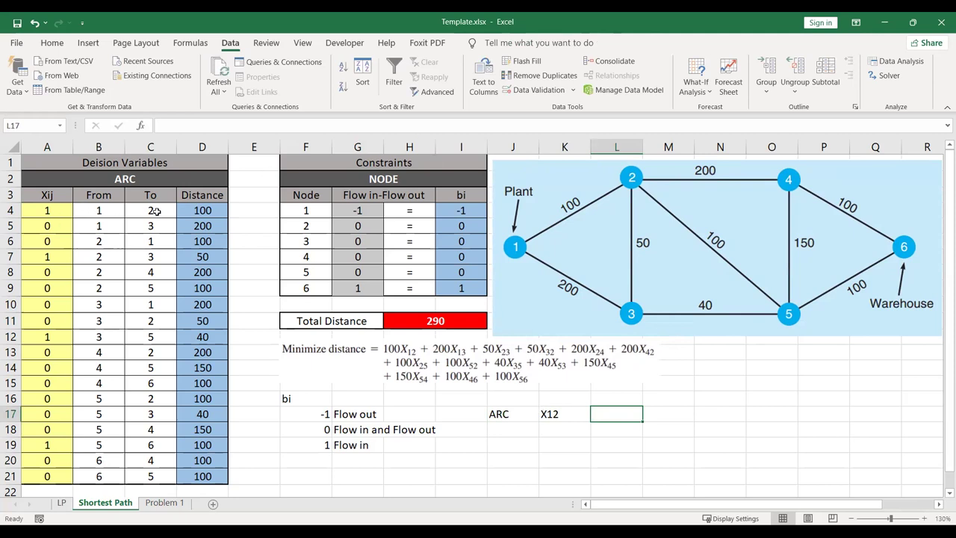
# Draw a straight arrow from node 1 to node 2 on the network diagram, with a 6 pt yellow outline.
pyautogui.click(88, 42)
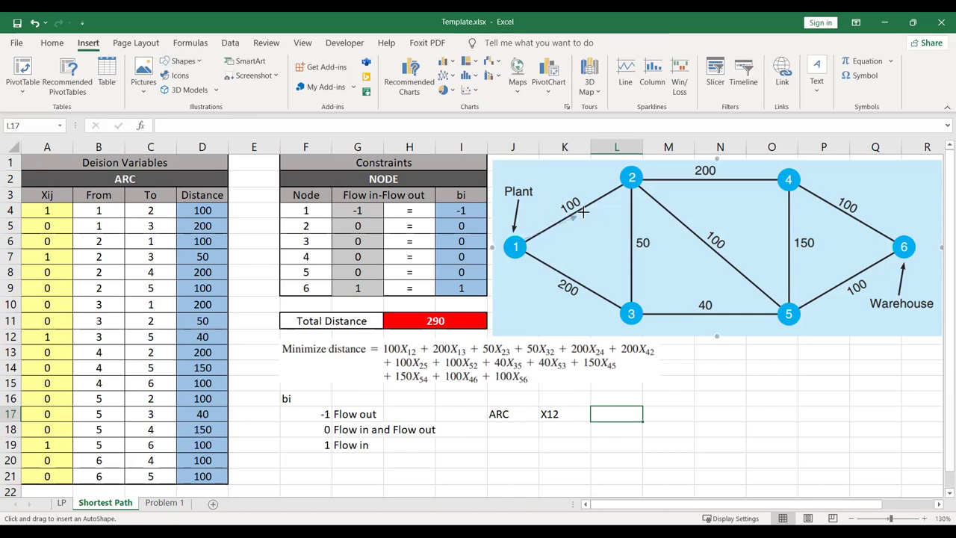
pyautogui.moveTo(627, 178); pyautogui.dragTo(629, 178)
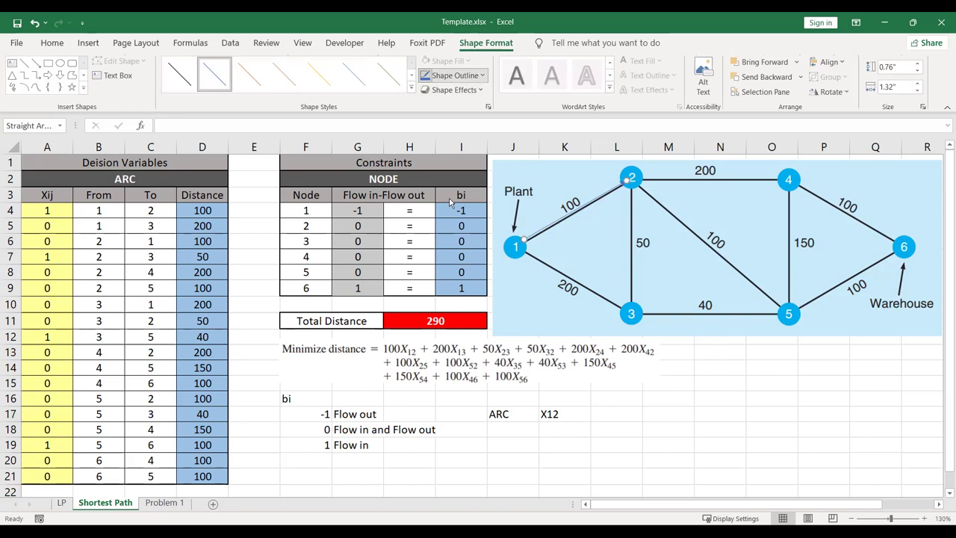
pyautogui.click(454, 76)
pyautogui.moveTo(453, 267)
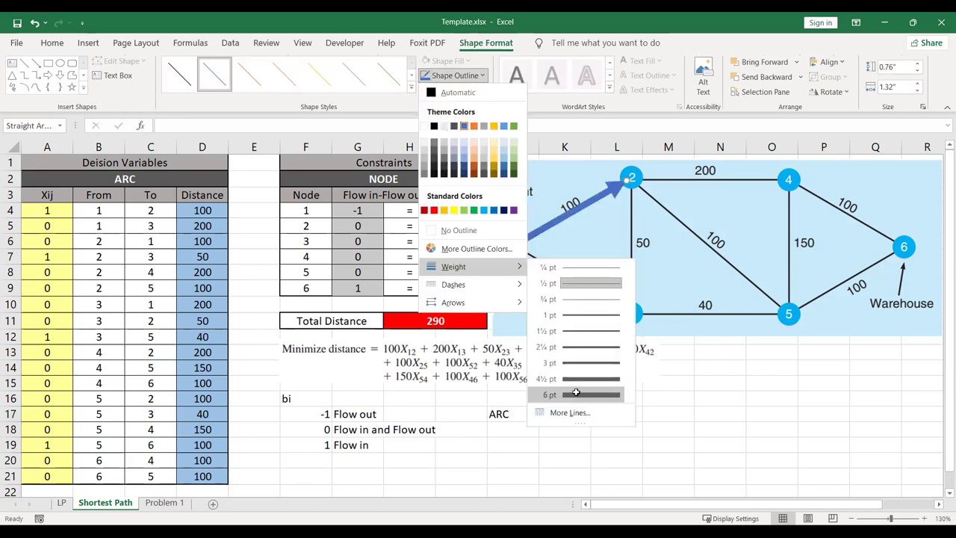
pyautogui.click(576, 392)
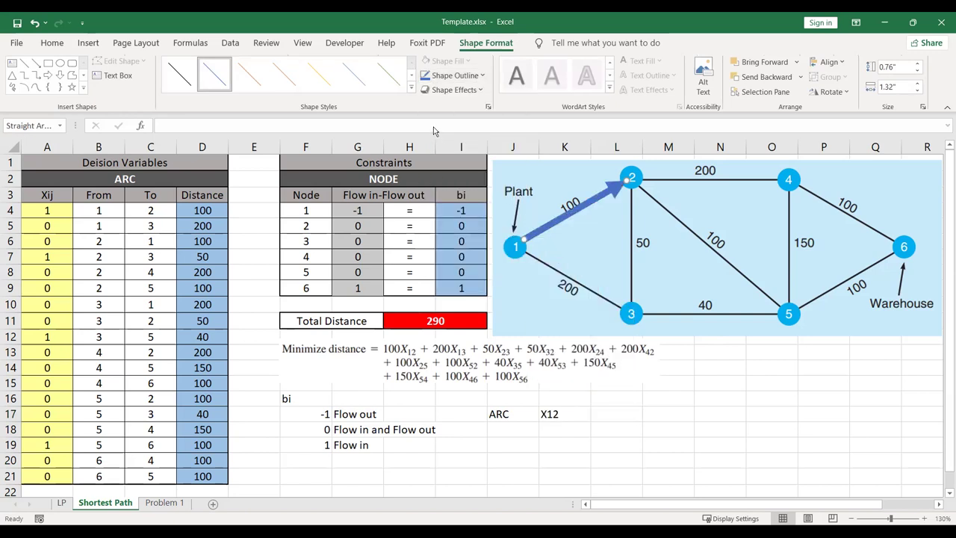
pyautogui.click(454, 75)
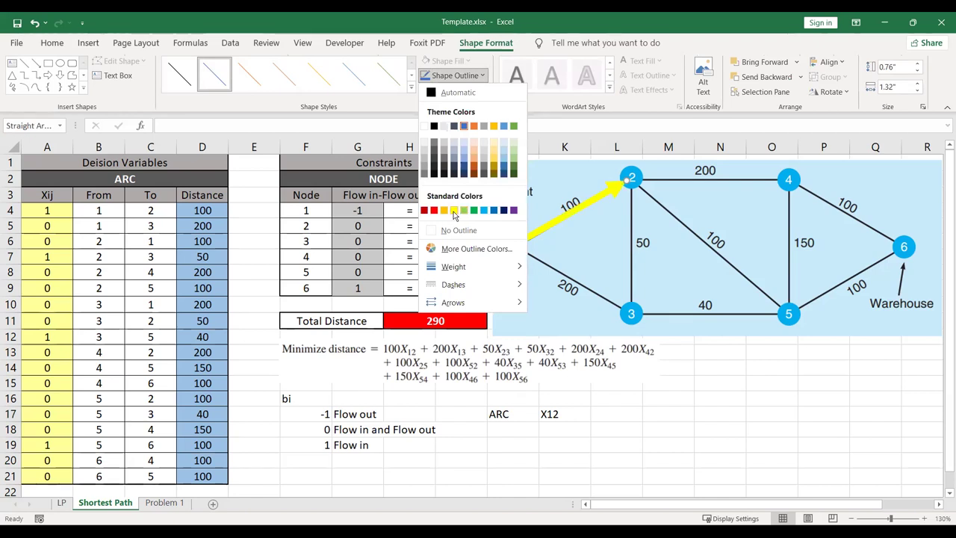
pyautogui.click(453, 209)
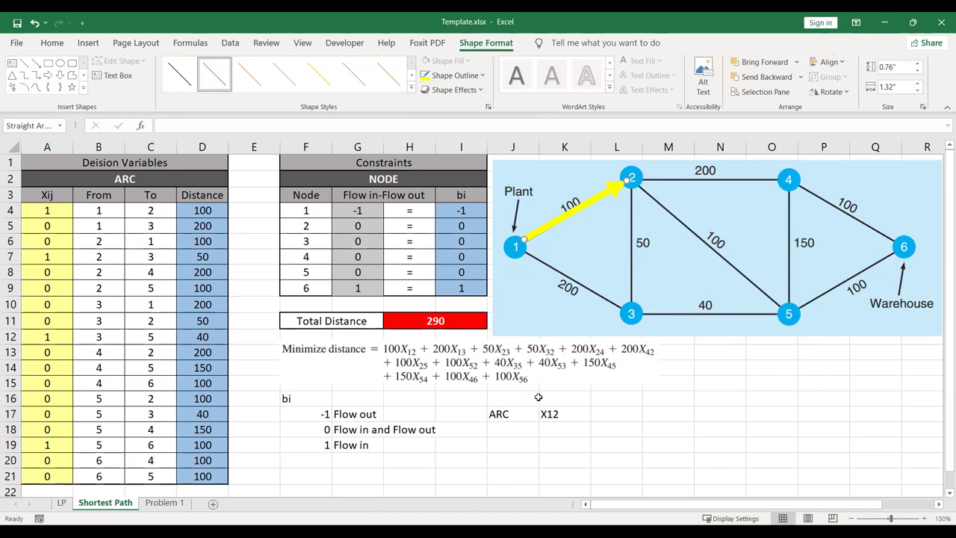
# Add X23 to the arc list in L17, and place a copy of the yellow arrow from node 2 to node 3.
pyautogui.click(617, 413)
pyautogui.write('X23')
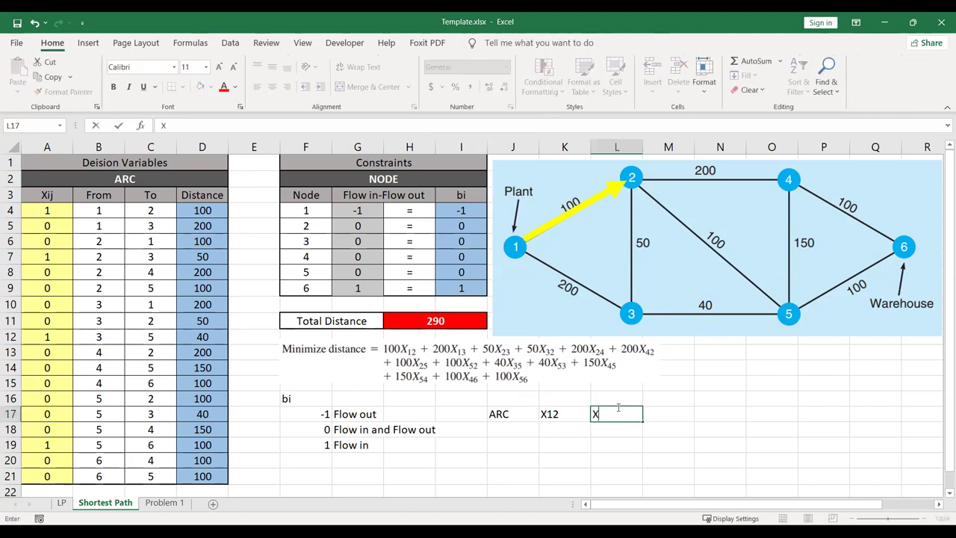
pyautogui.press('Return')
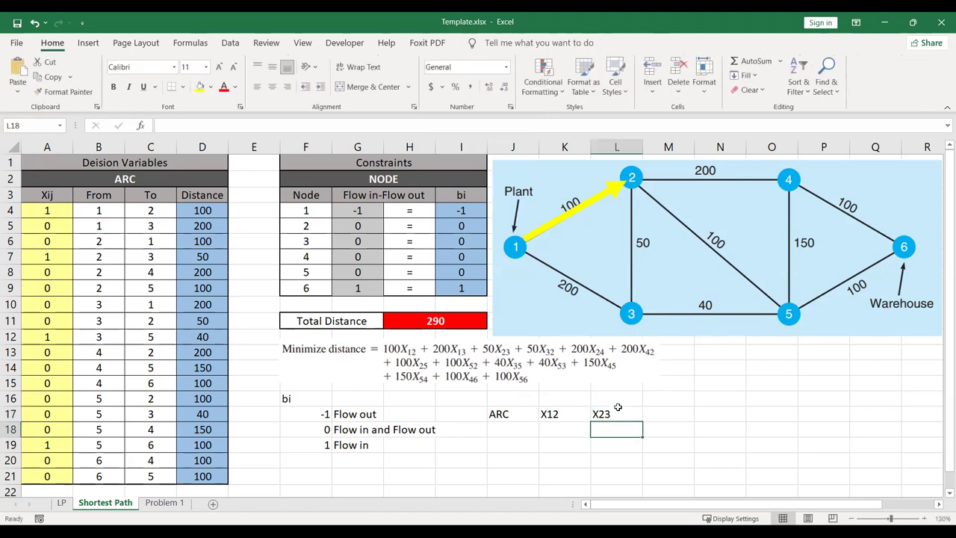
pyautogui.click(577, 214)
pyautogui.hotkey('ctrl', 'd')
pyautogui.moveTo(580, 229); pyautogui.dragTo(632, 189)
pyautogui.moveTo(729, 209); pyautogui.dragTo(633, 306)
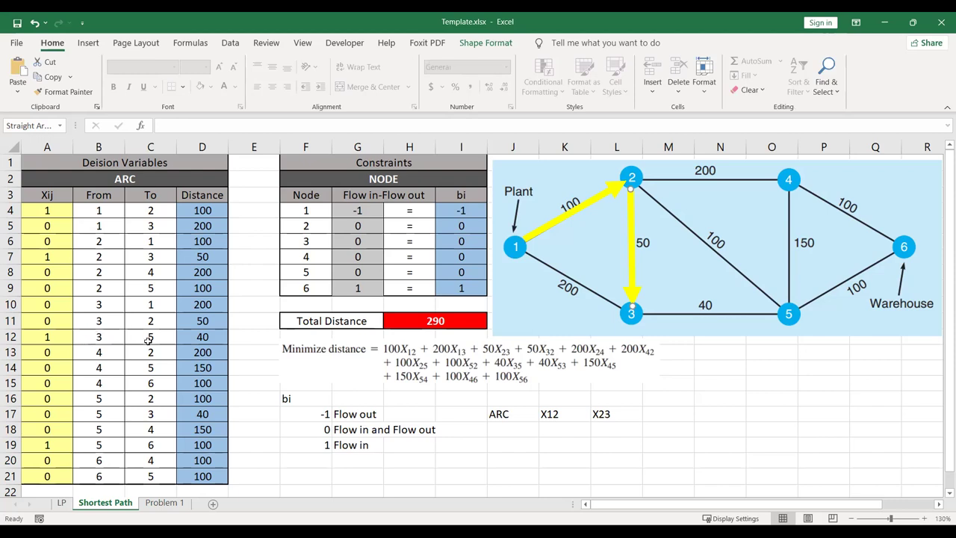
# Add X35 to the arc list in M17, and place another copy of the yellow arrow from node 3 to node 5.
pyautogui.click(673, 415)
pyautogui.write('X35')
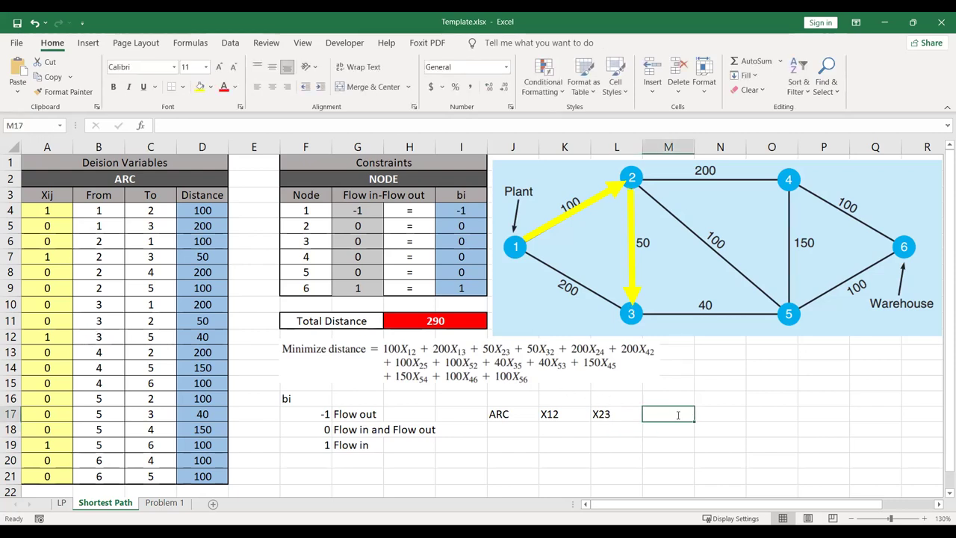
pyautogui.click(710, 416)
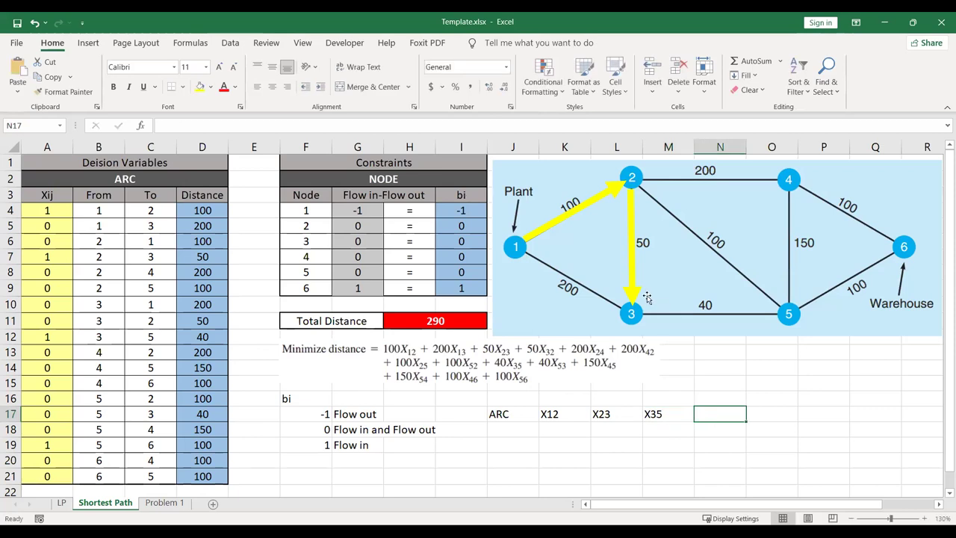
pyautogui.hotkey('ctrl', 'v')
pyautogui.moveTo(753, 431); pyautogui.dragTo(702, 284)
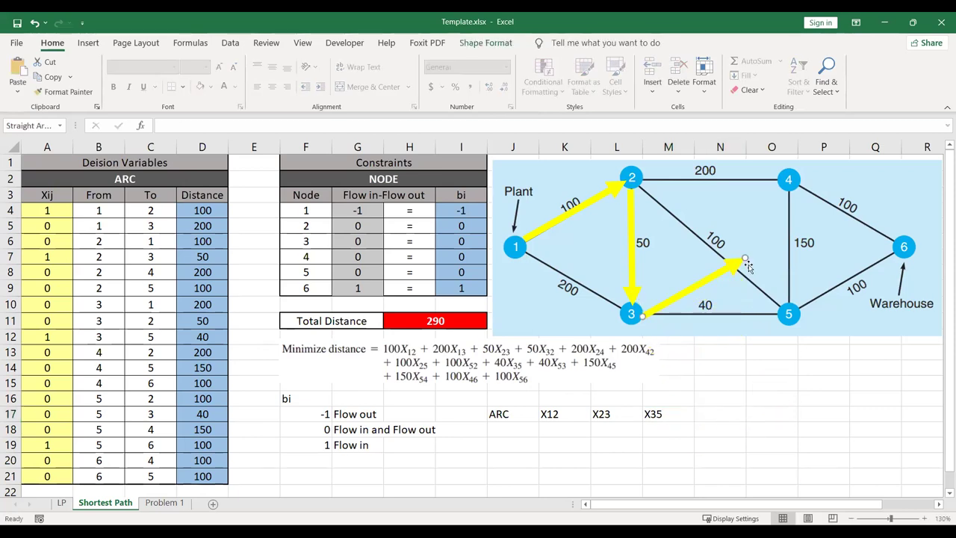
pyautogui.moveTo(745, 258); pyautogui.dragTo(777, 315)
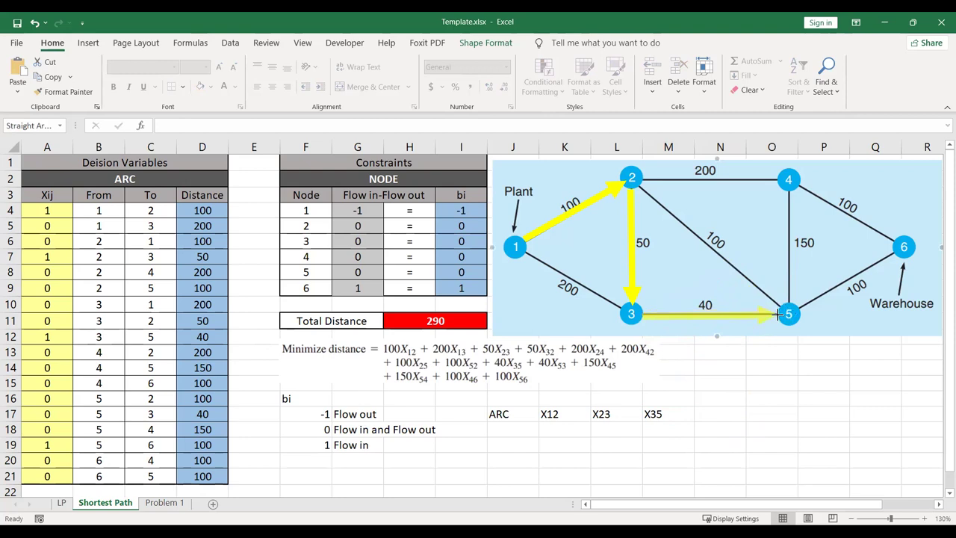
# Add X56 to the arc list in N17, and place another copy of the yellow arrow from node 5 to node 6.
pyautogui.click(710, 415)
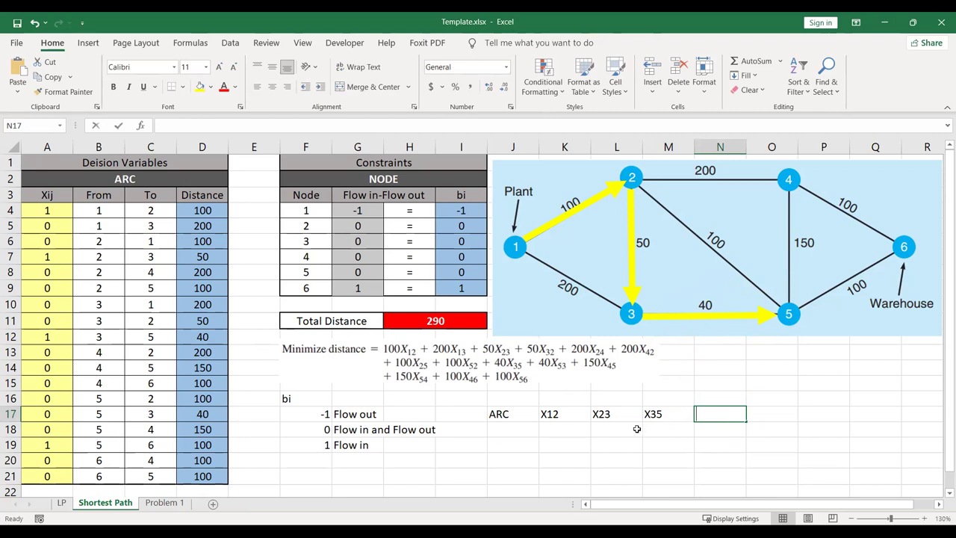
pyautogui.write('X56')
pyautogui.press('Return')
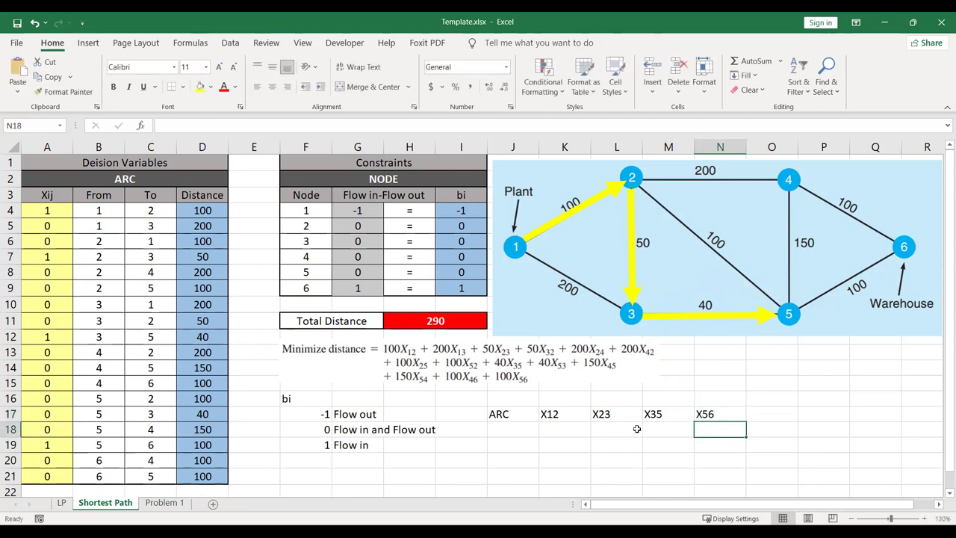
pyautogui.hotkey('ctrl', 'v')
pyautogui.moveTo(740, 425); pyautogui.dragTo(865, 276)
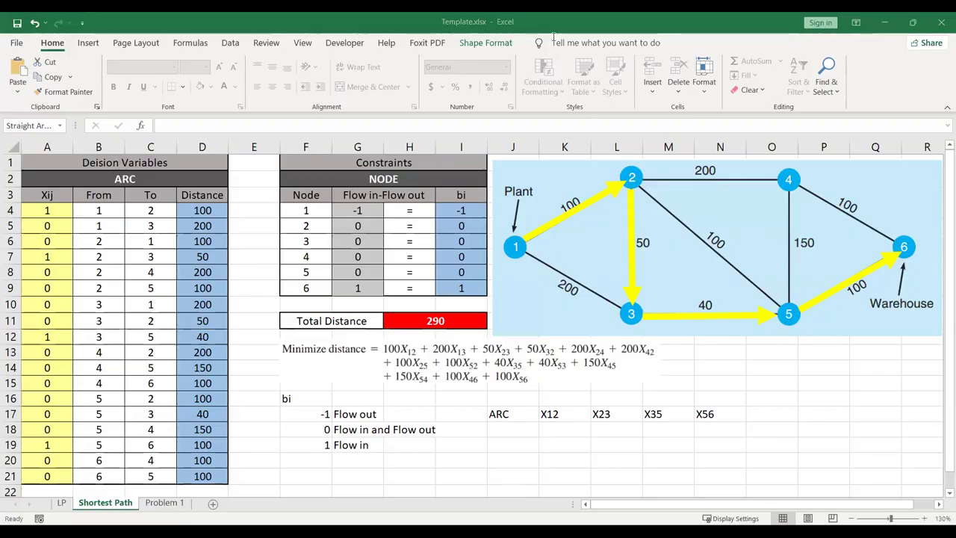
# Switch to the Optimization Technique slides in Foxit PhantomPDF, show them full screen, and read the Problem slide alongside the Problem 1 sheet.
pyautogui.hotkey('alt', 'Tab')
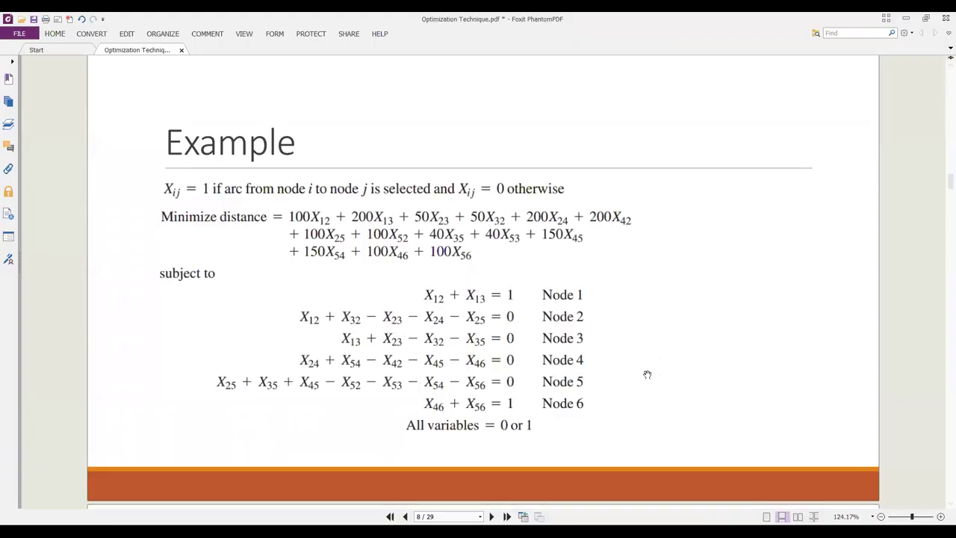
pyautogui.press('F11')
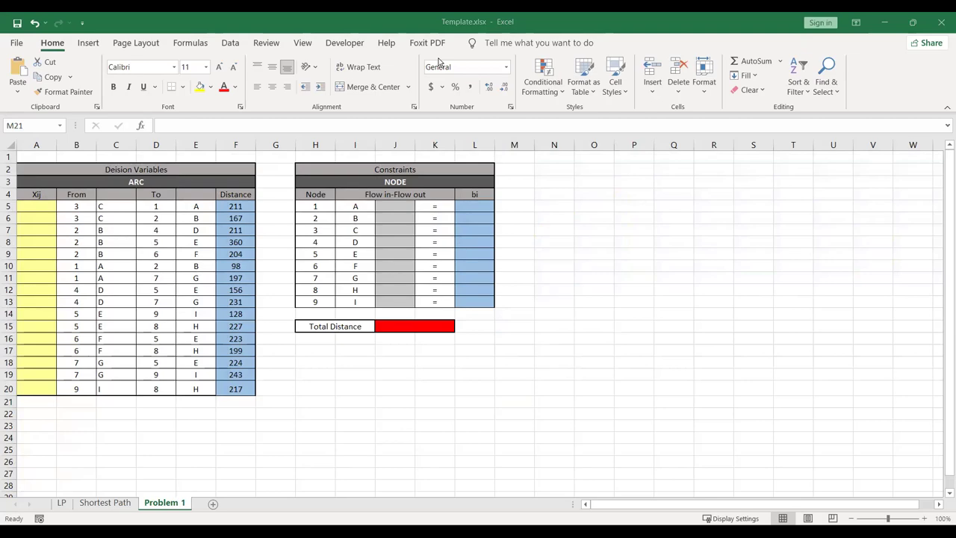
pyautogui.hotkey('alt', 'Tab')
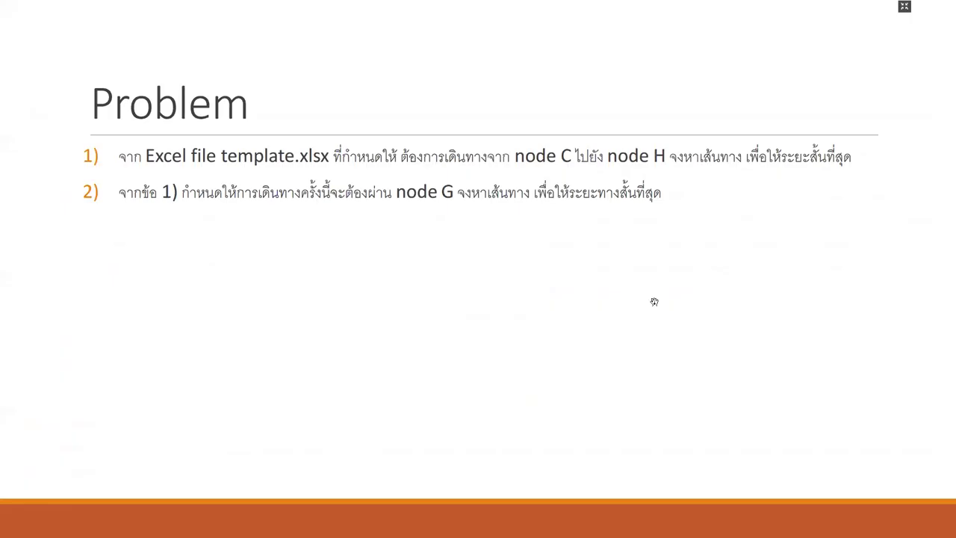